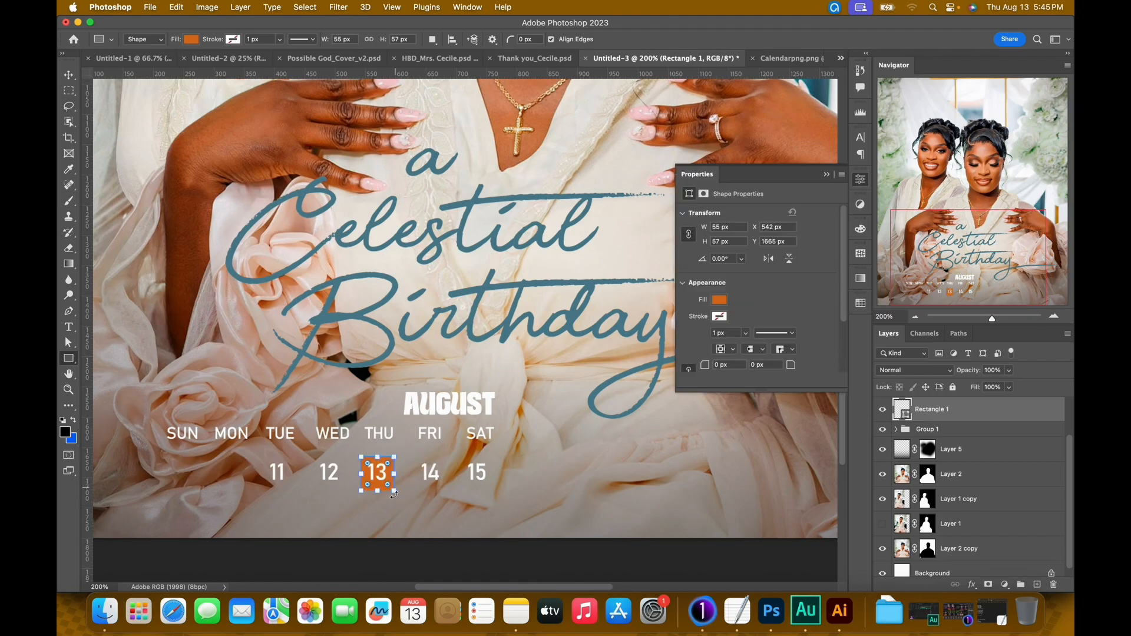
- Round all corners of the orange rectangle behind the 13 with a 14 px radius
drag(707, 368, 812, 356)
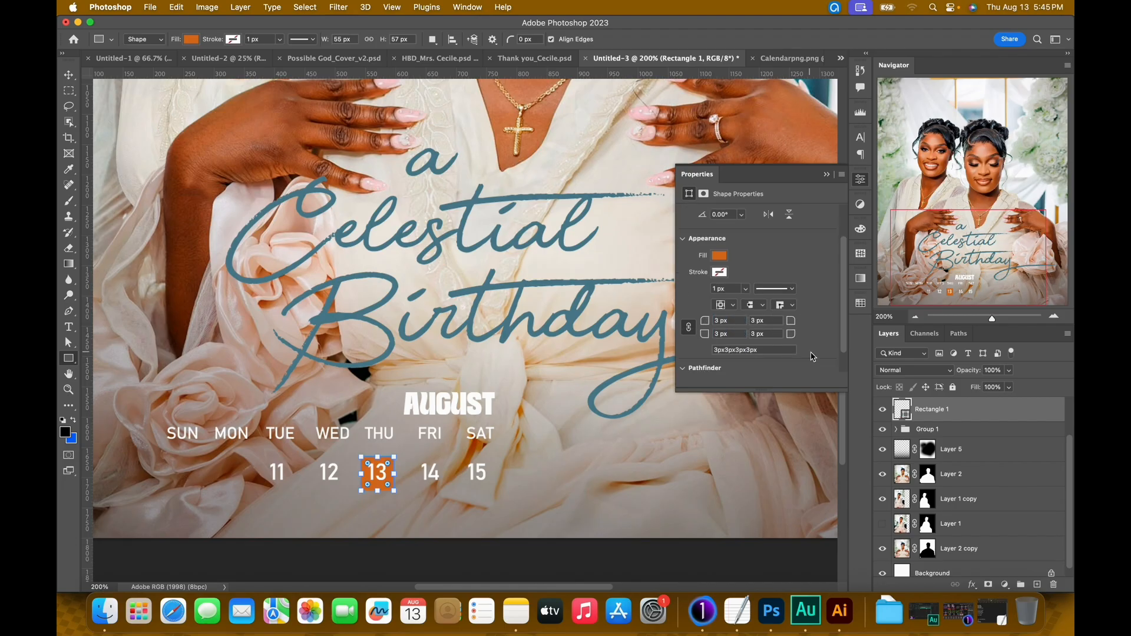
click(718, 320)
text(14)
key(Return)
key(v)
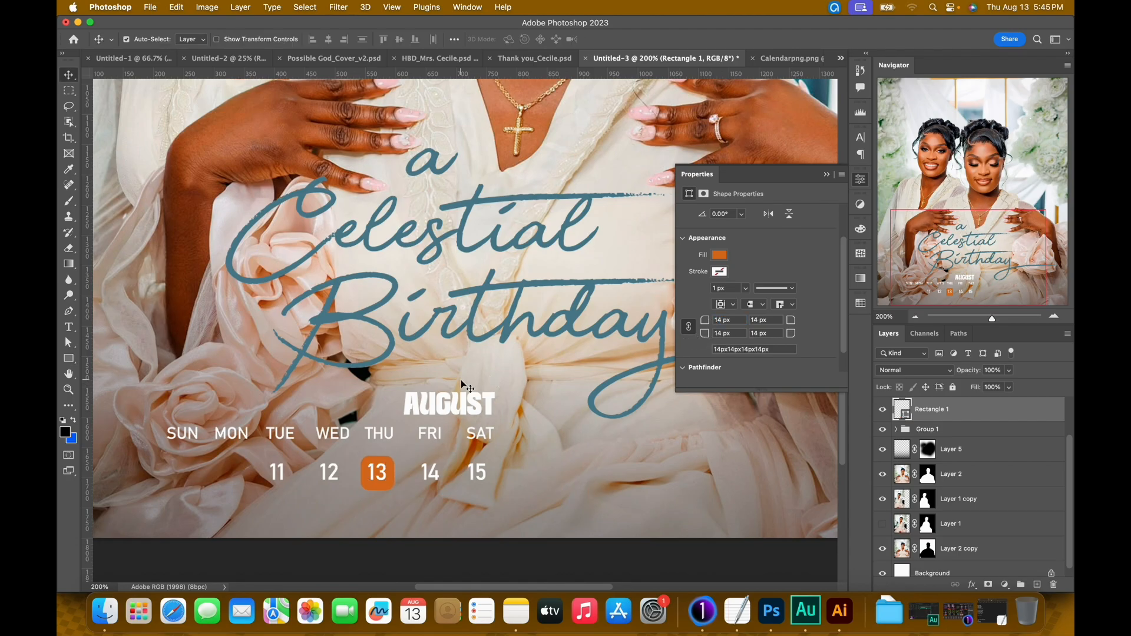
key(super+0)
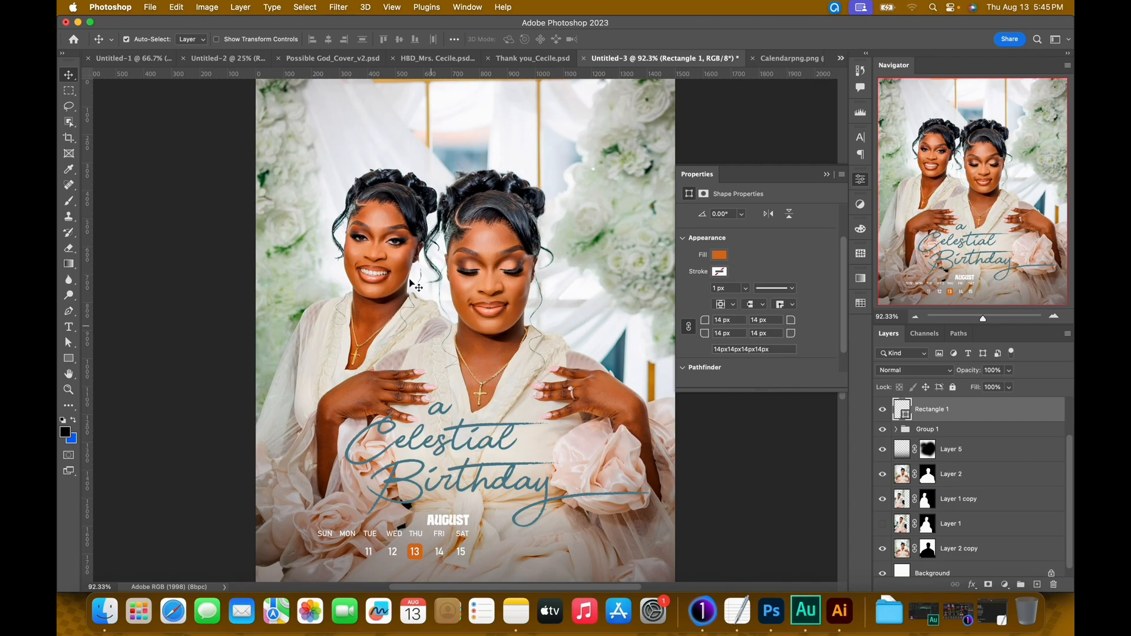
- Copy the fill colour code of the rectangle behind the 13 in the finished HBD birthday flyer document
click(544, 59)
click(299, 57)
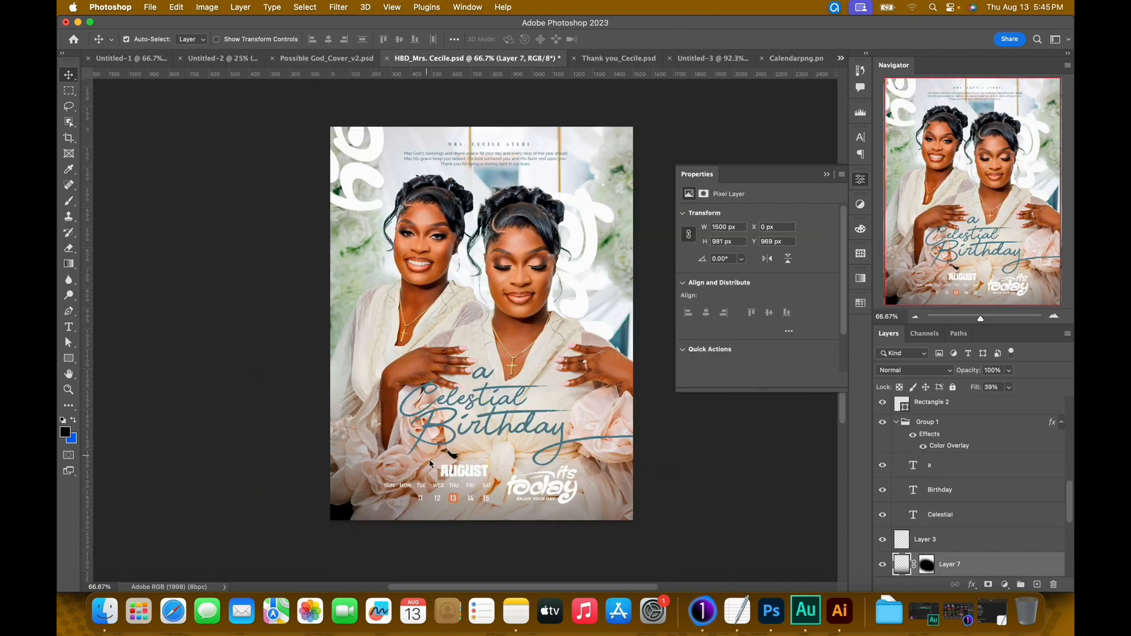
click(449, 505)
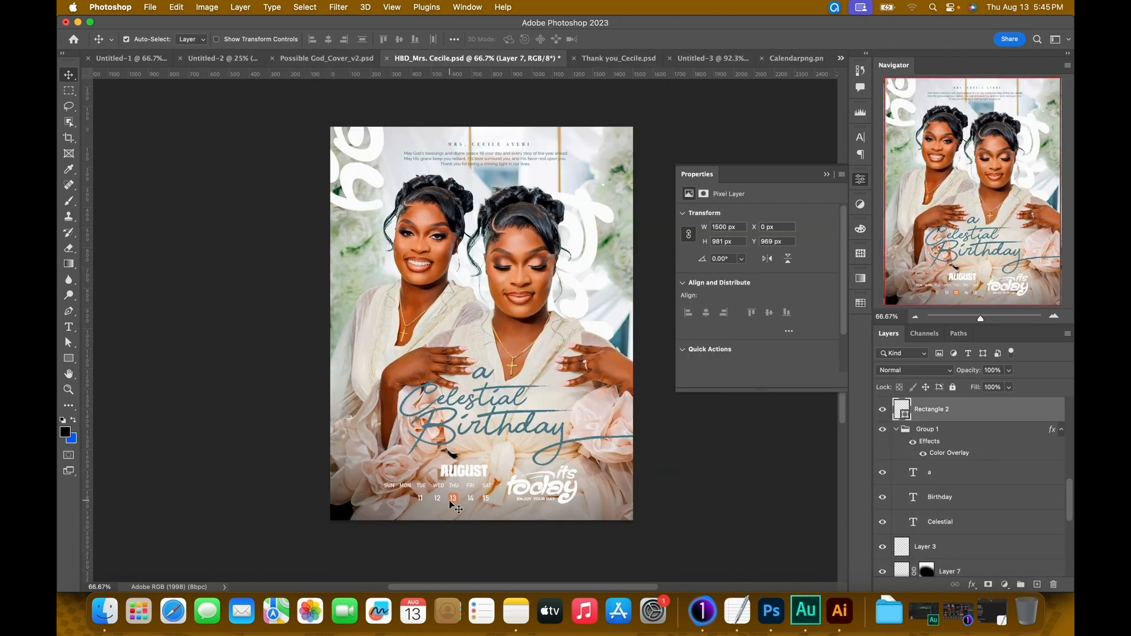
click(719, 300)
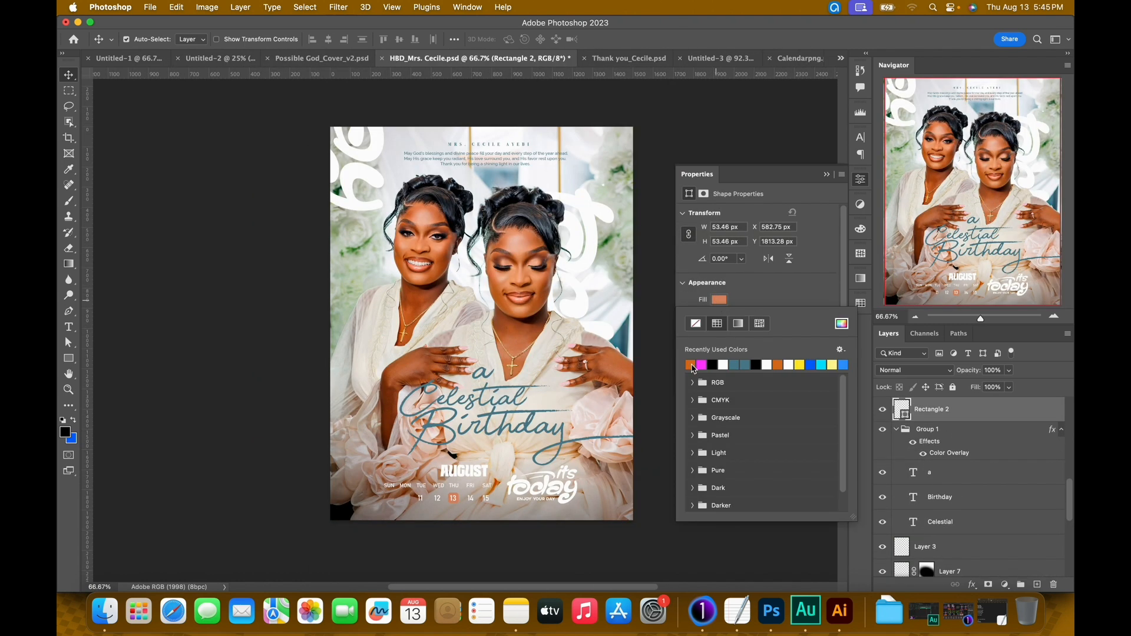
click(841, 325)
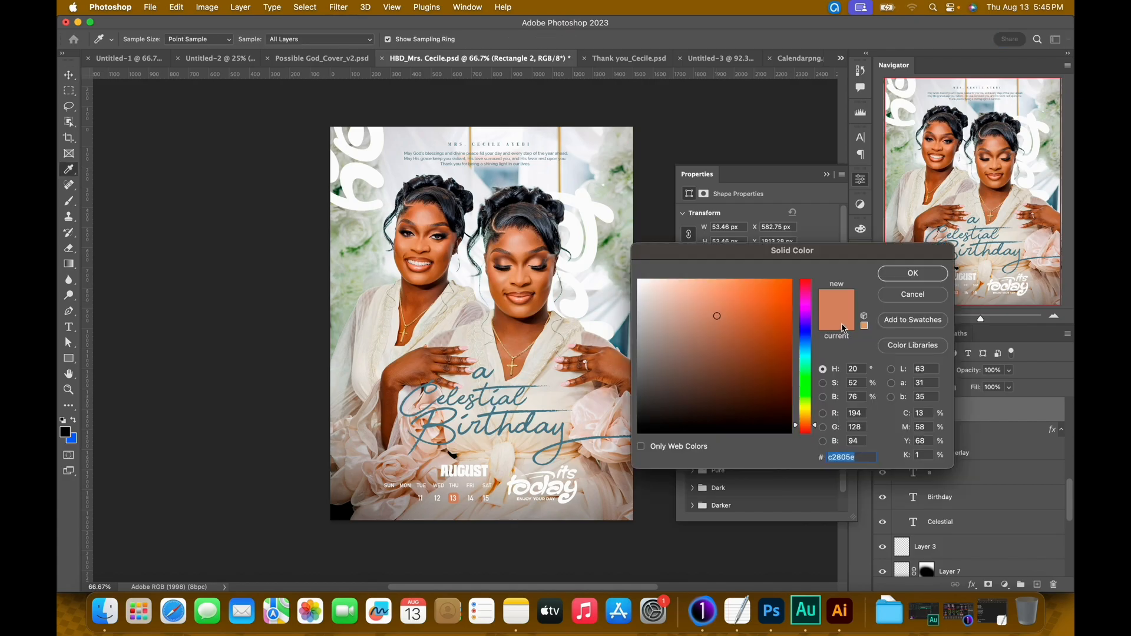
click(899, 279)
- Back in Untitled-3, set the fill of the rectangle behind the 13 to #c2805e
click(720, 57)
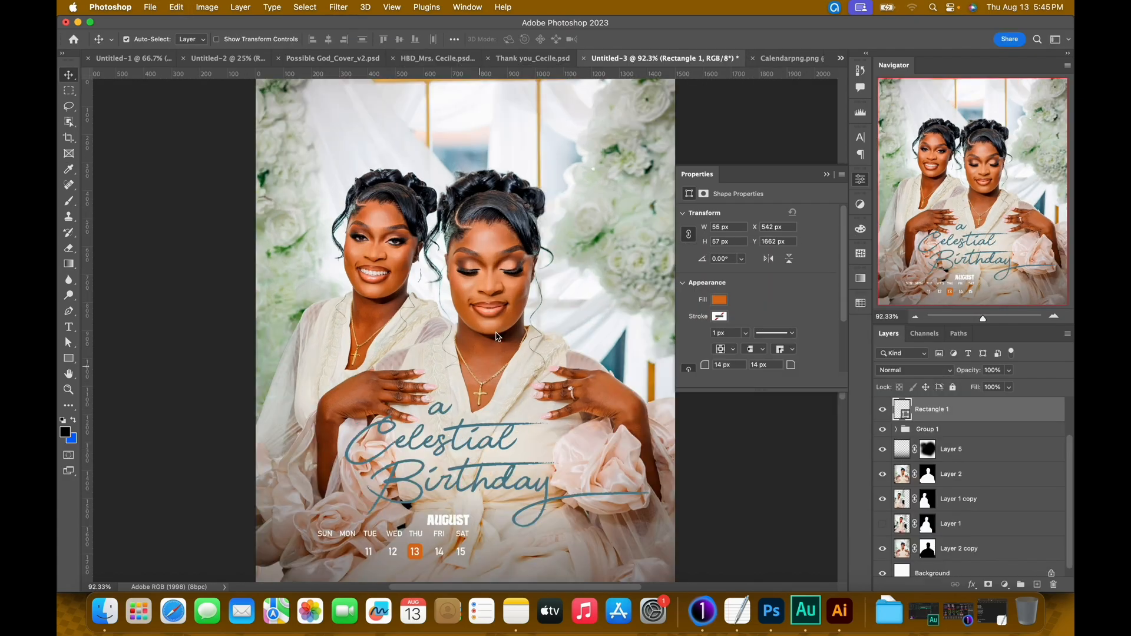
double_click(906, 416)
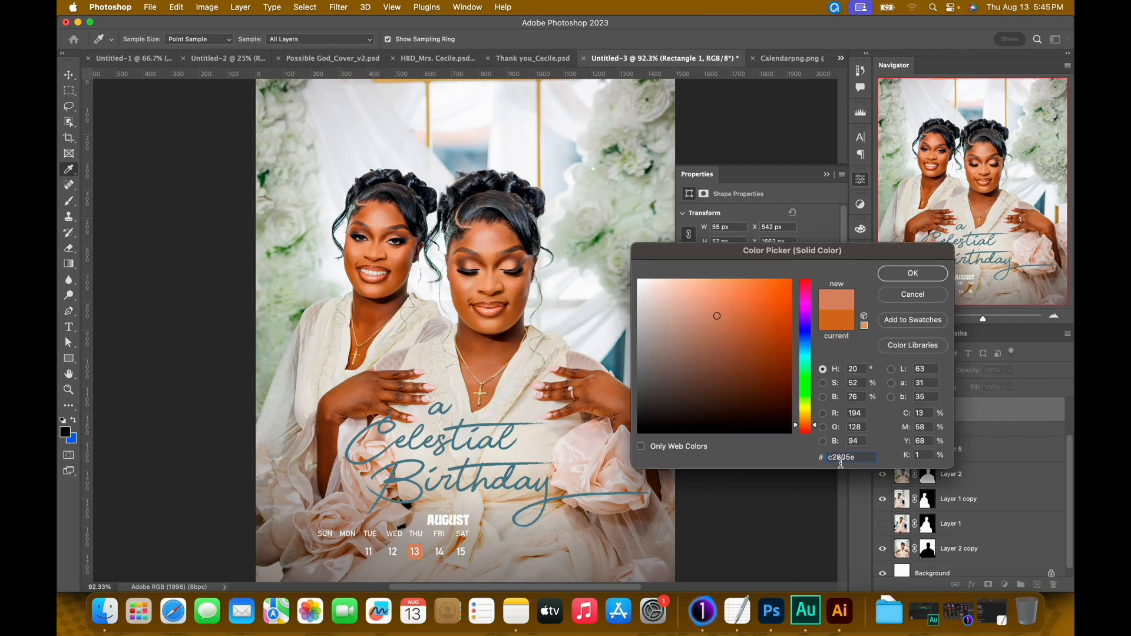
click(912, 272)
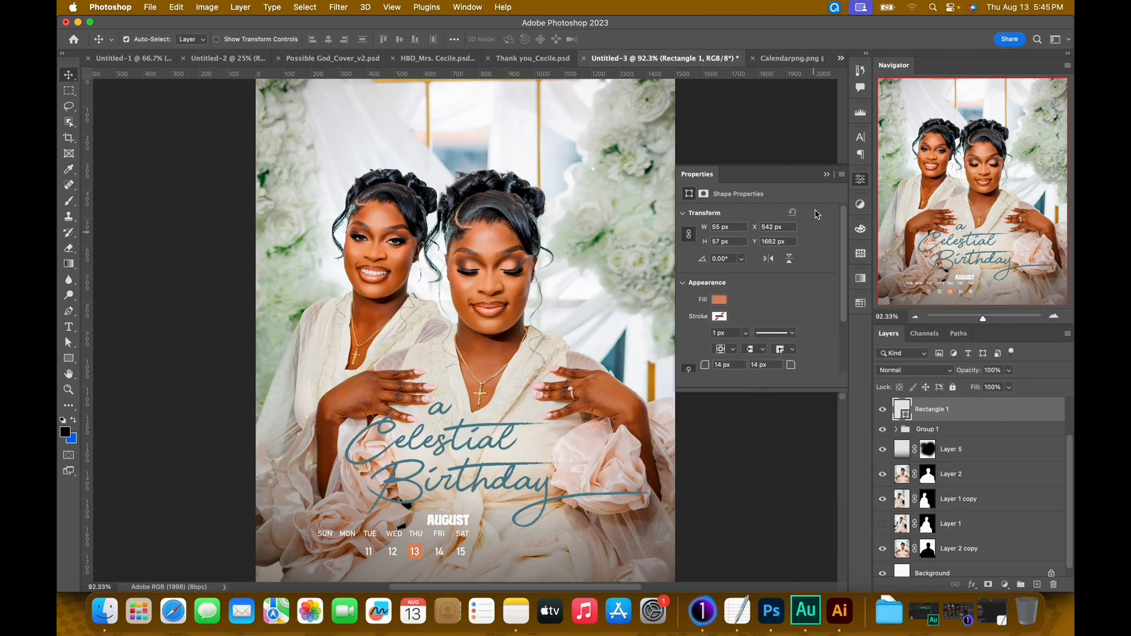
click(827, 176)
key(super+minus)
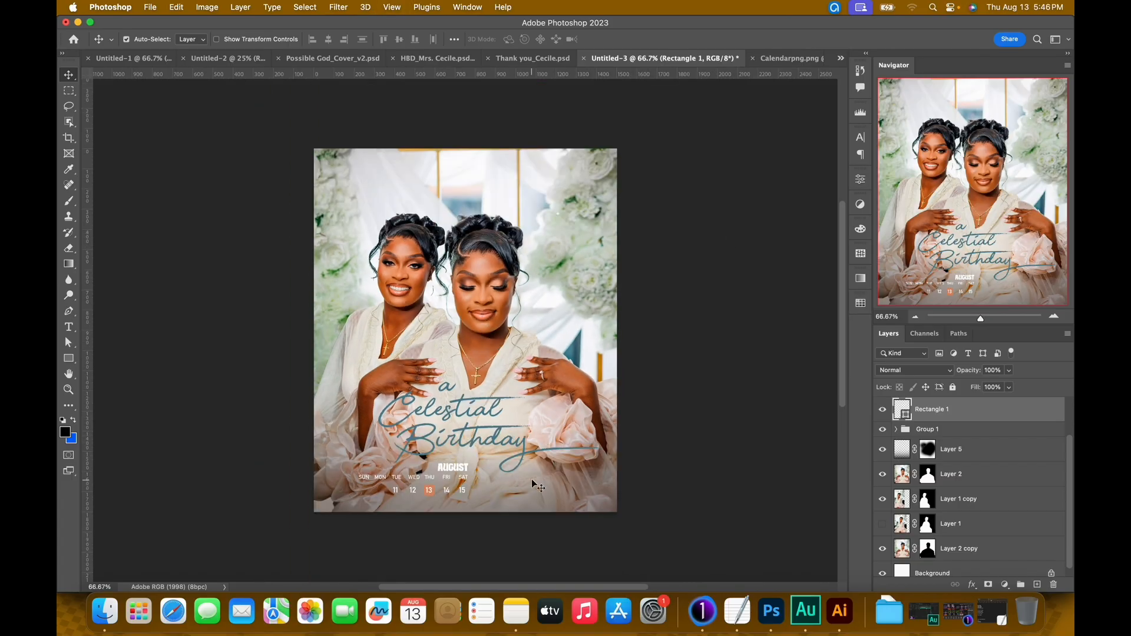
- Add a new layer and enter the text "today" beside the calendar, below the Birthday lettering
click(1037, 584)
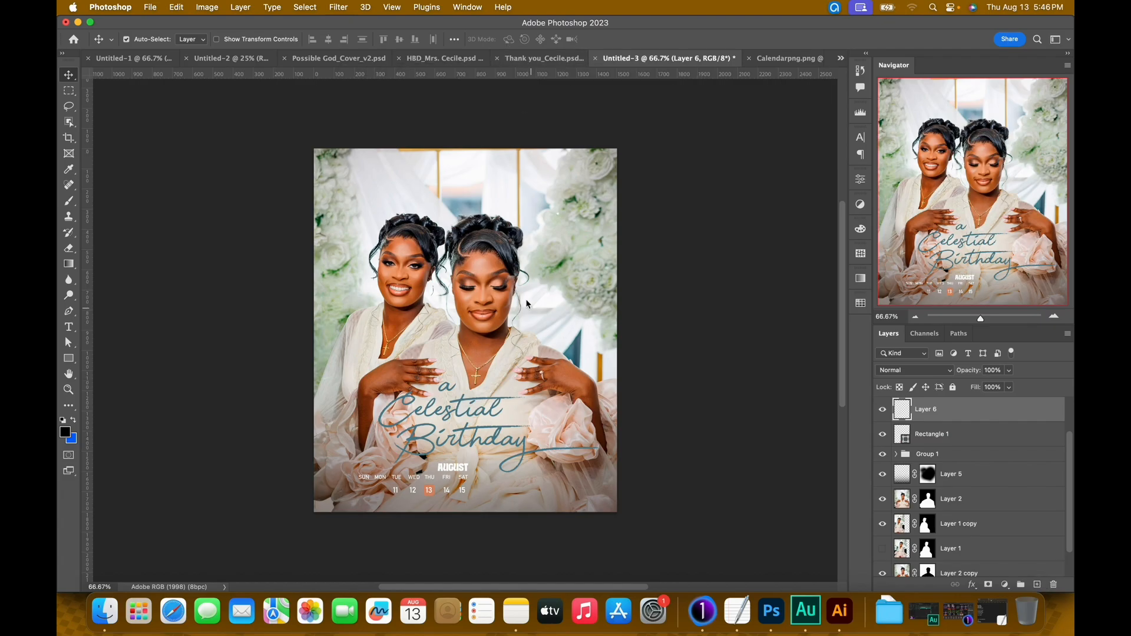
key(super)
key(super+equal)
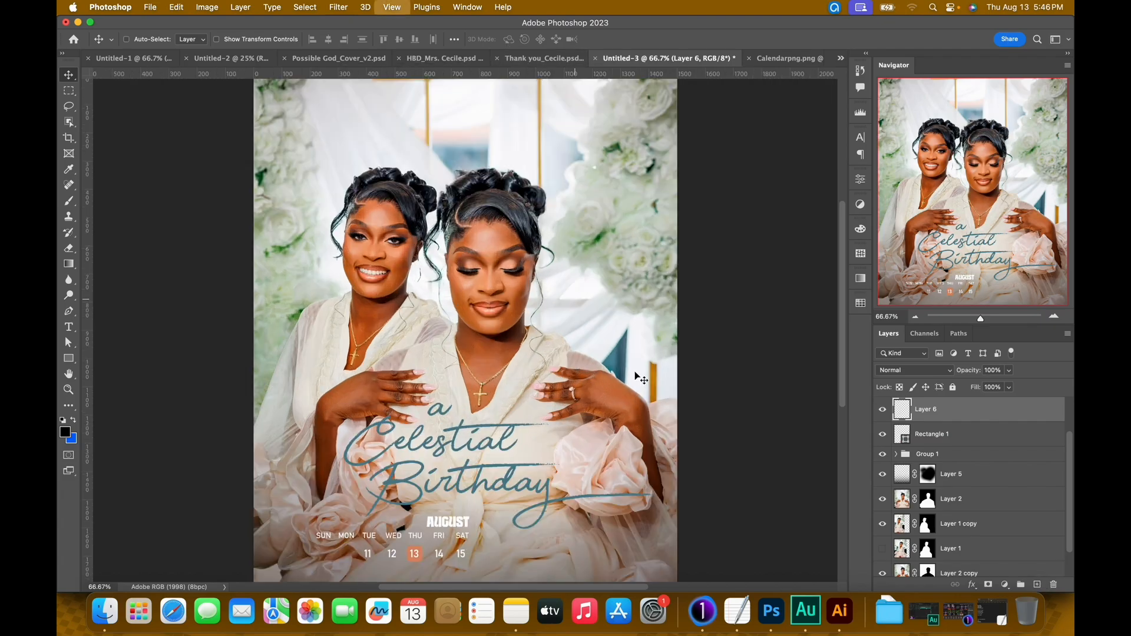
drag(570, 421, 543, 284)
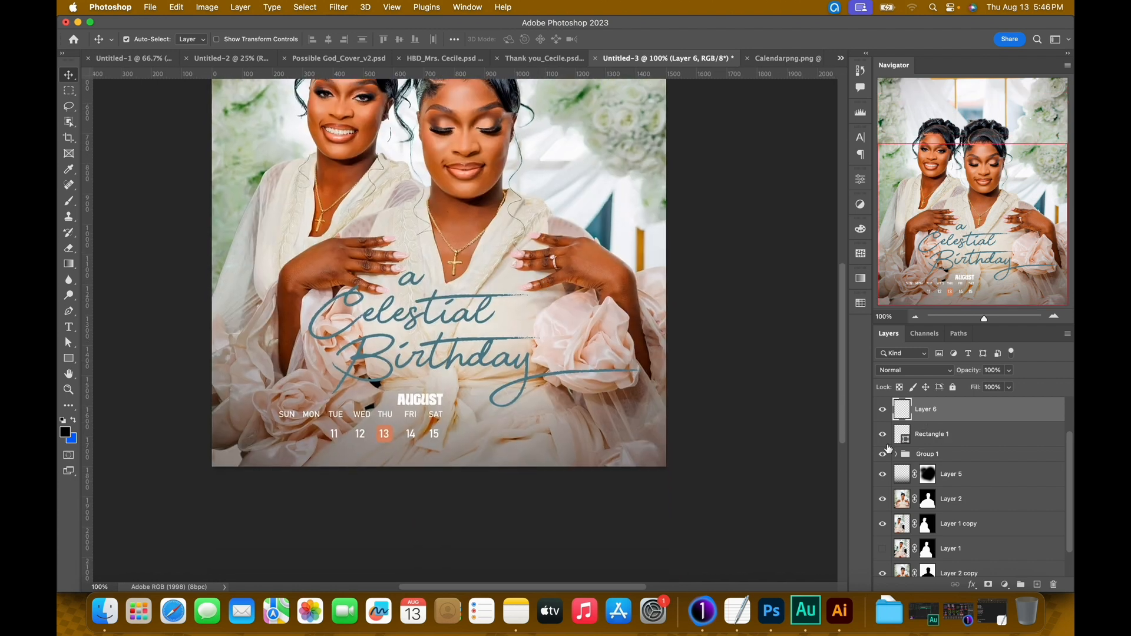
key(t)
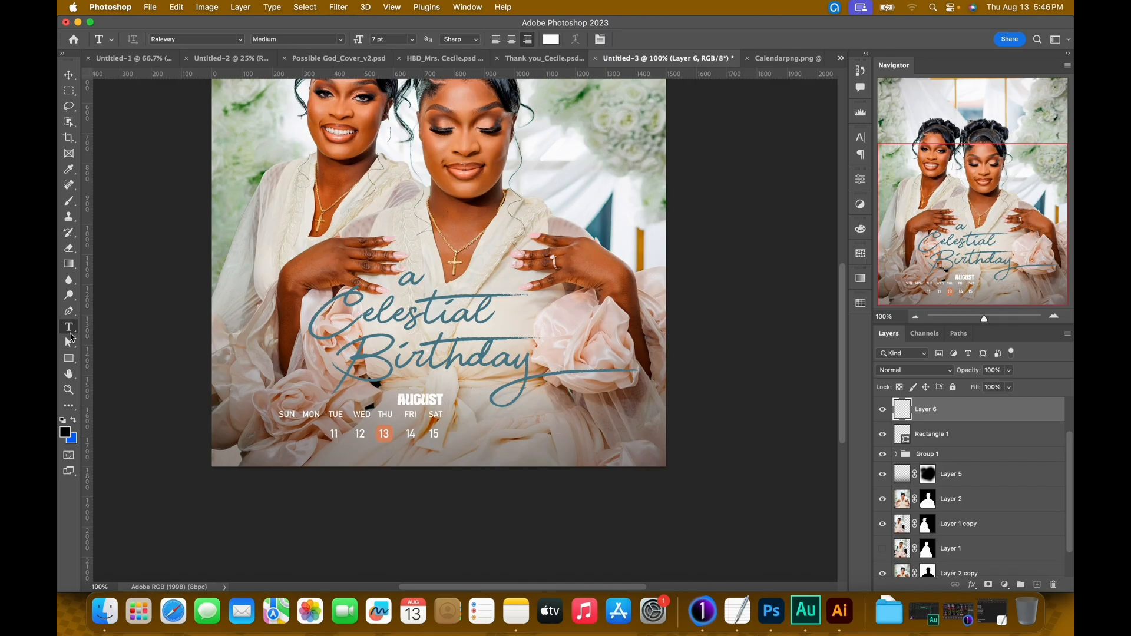
click(536, 421)
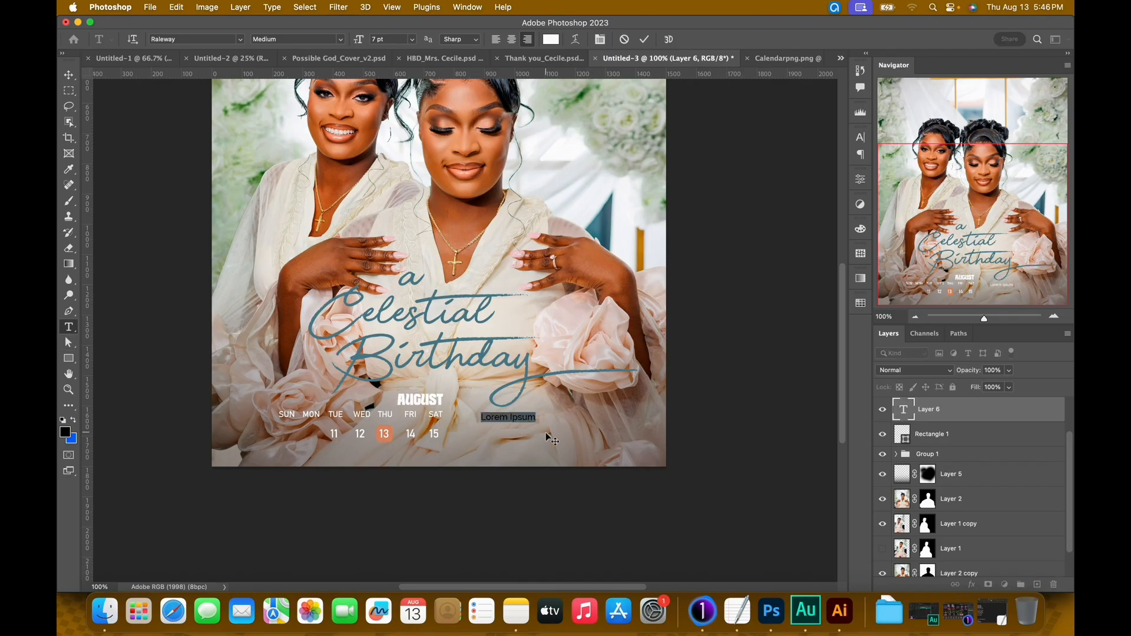
text(today)
- Format the "today" text in Oligeb Regular at 19 pt
key(super+a)
drag(364, 44, 386, 44)
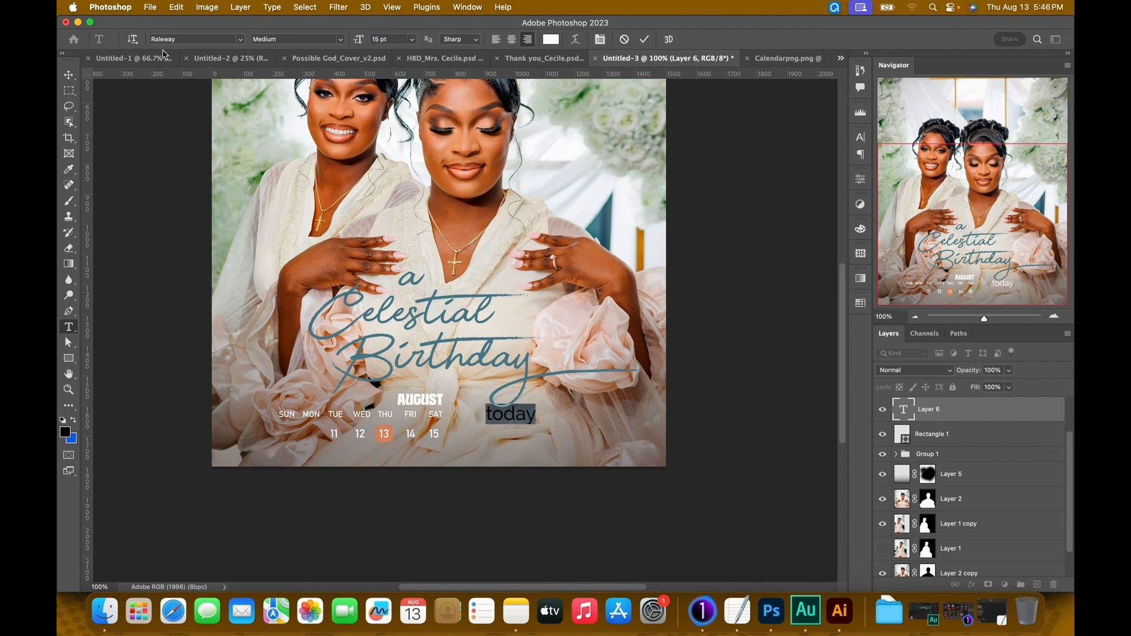
click(193, 43)
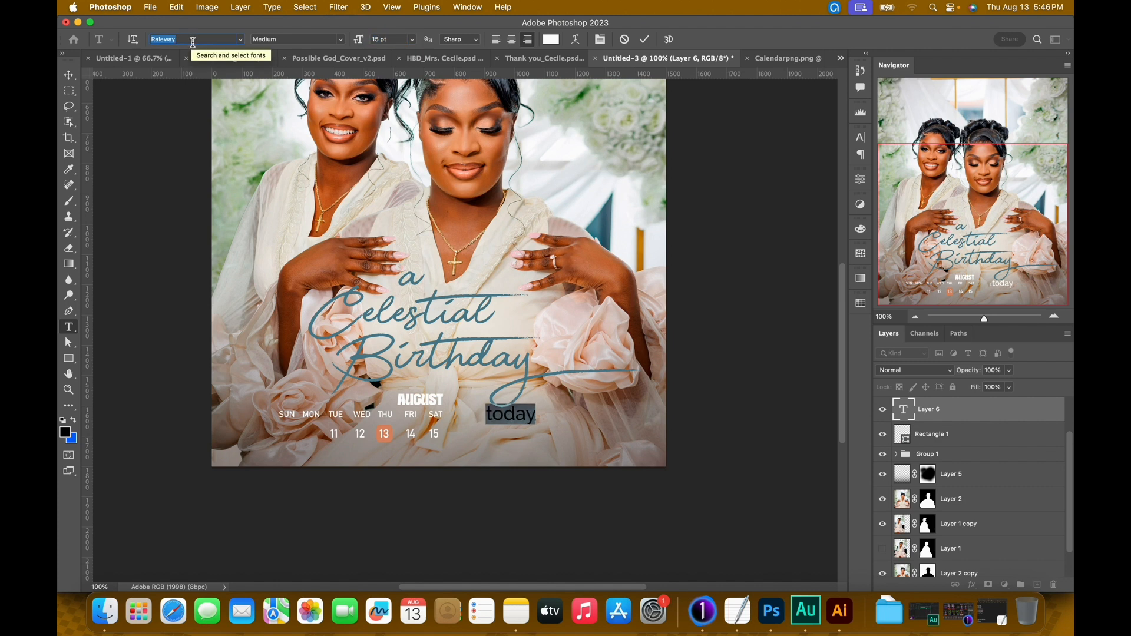
text(oli)
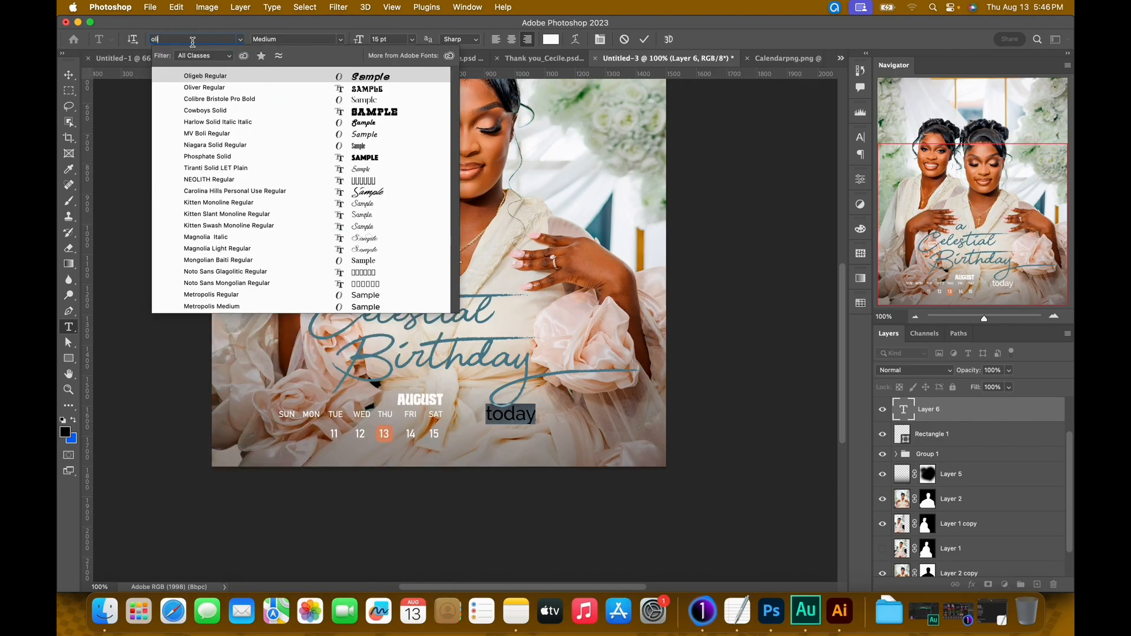
click(209, 80)
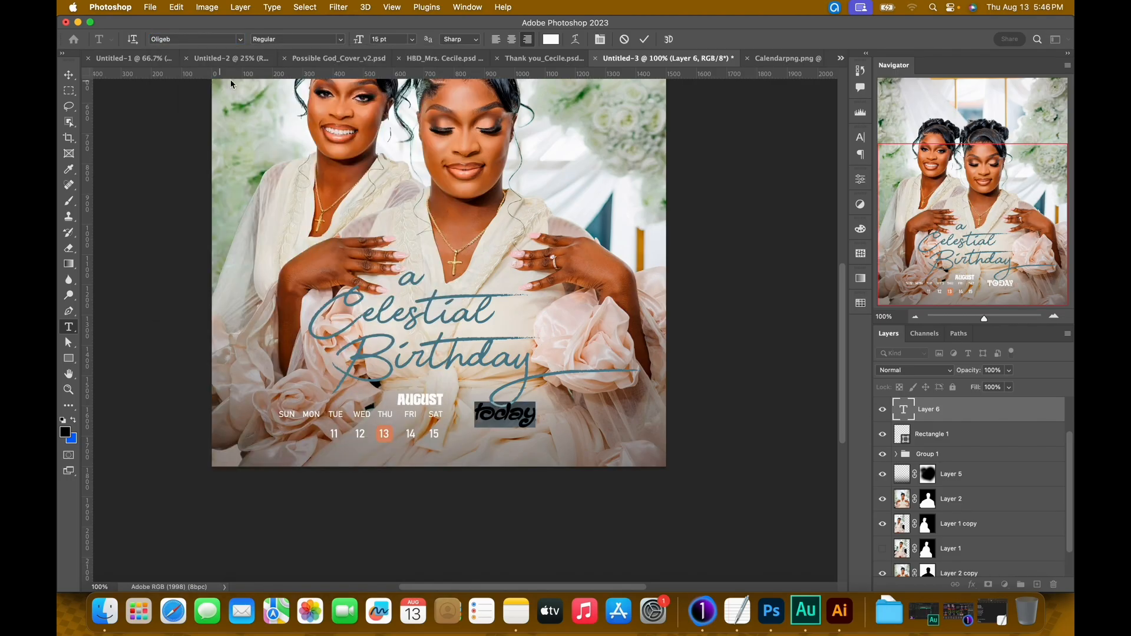
drag(366, 40, 380, 41)
click(644, 39)
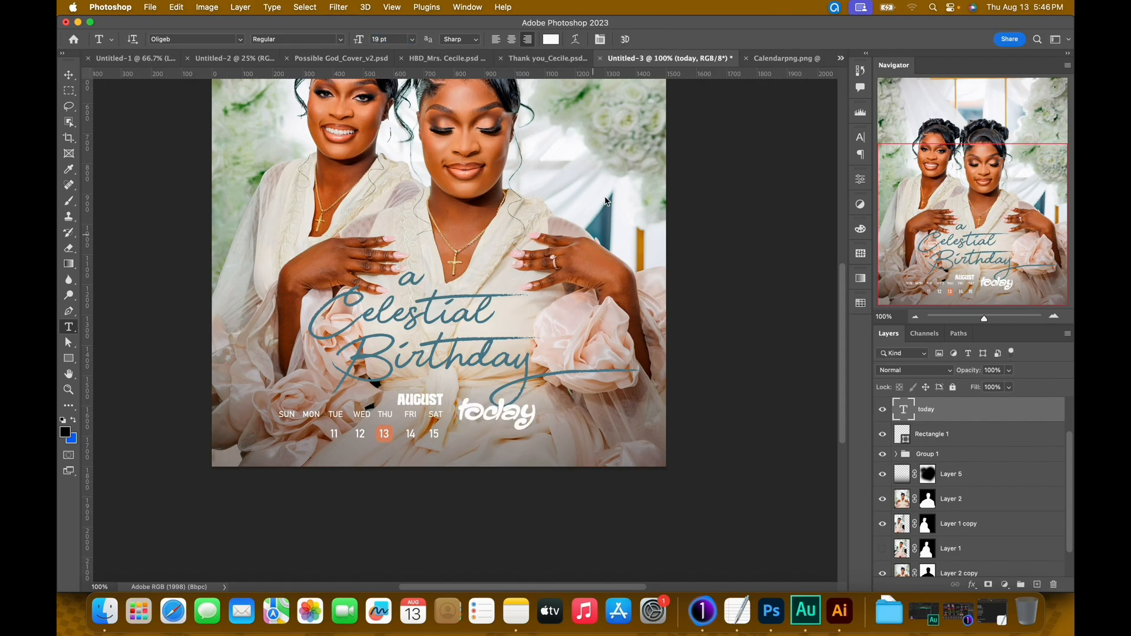
- Move the "today" text clear of the calendar, under the Birthday swash, and scale it up slightly
key(v)
drag(533, 430, 583, 434)
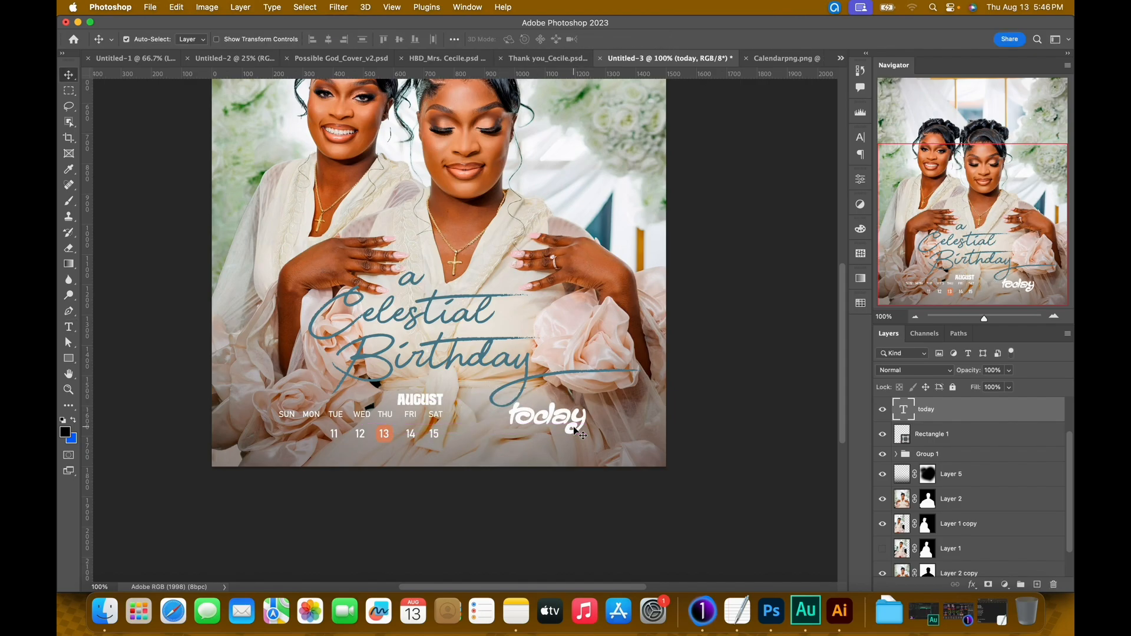
key(super+plus)
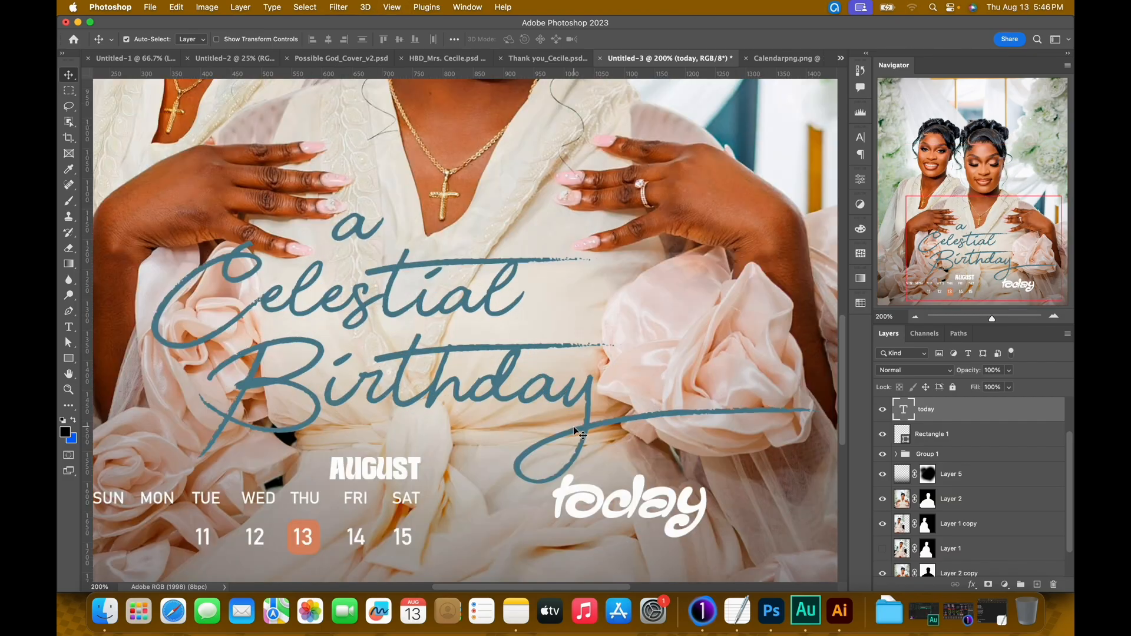
drag(580, 452, 499, 376)
key(super+t)
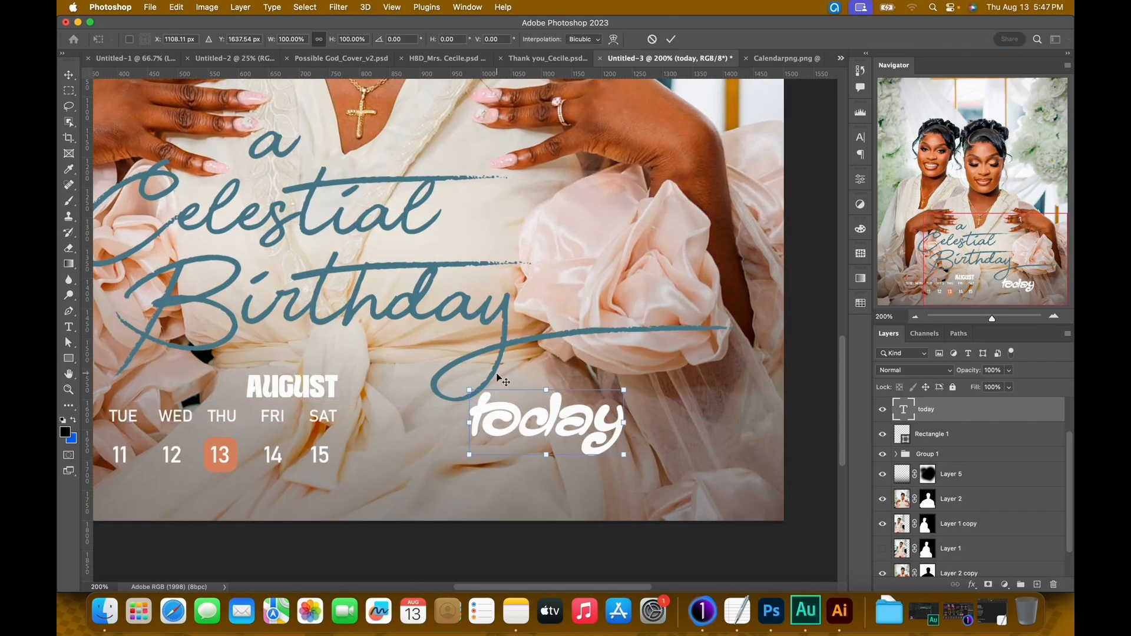
drag(630, 392, 645, 387)
key(Return)
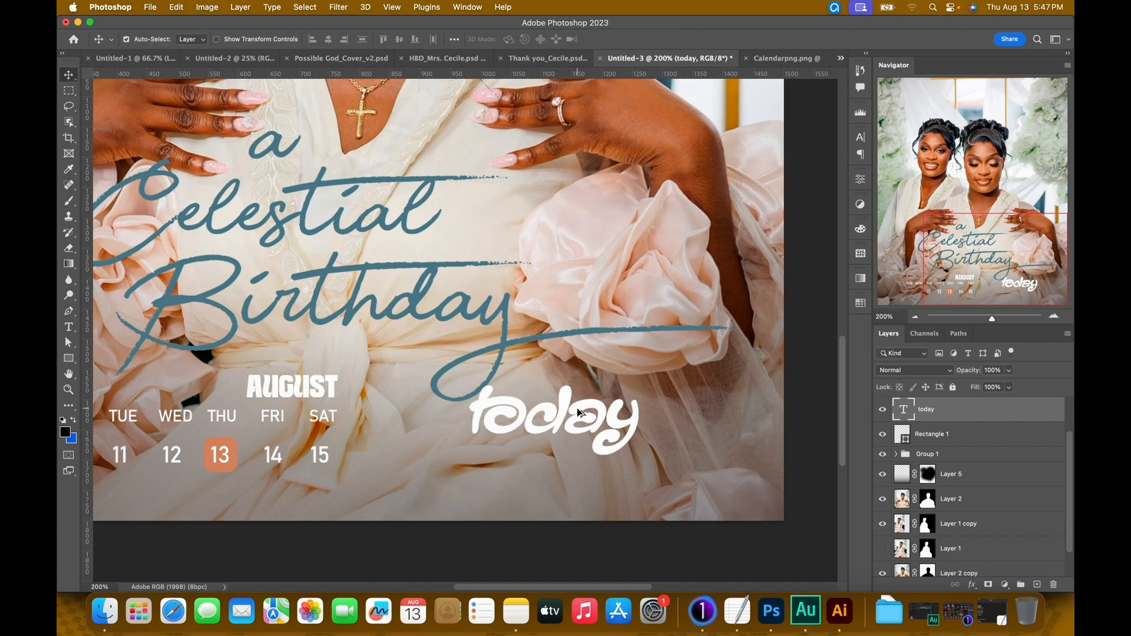
- Duplicate the "today" text just above the original and change the copy's wording to "its"
drag(578, 413, 617, 362)
double_click(617, 361)
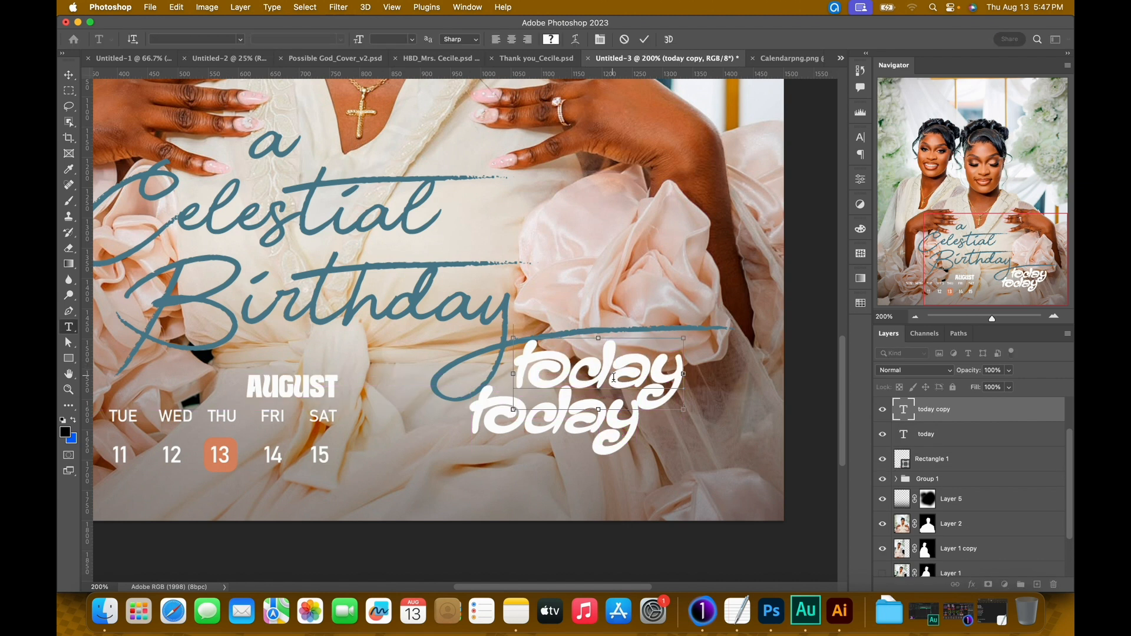
double_click(614, 377)
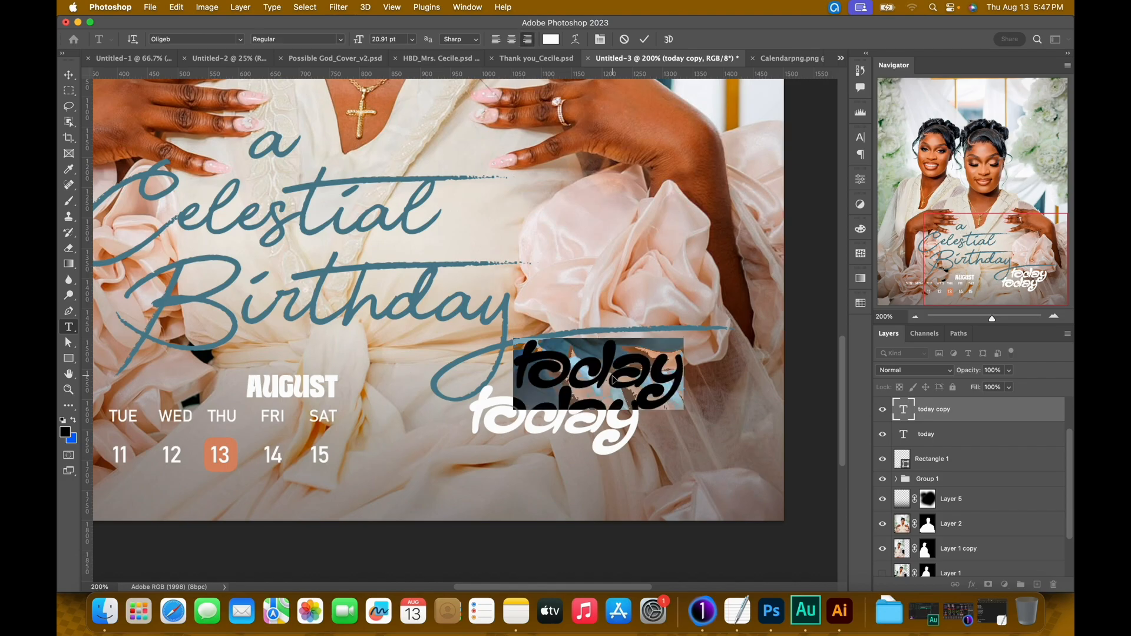
text(it)
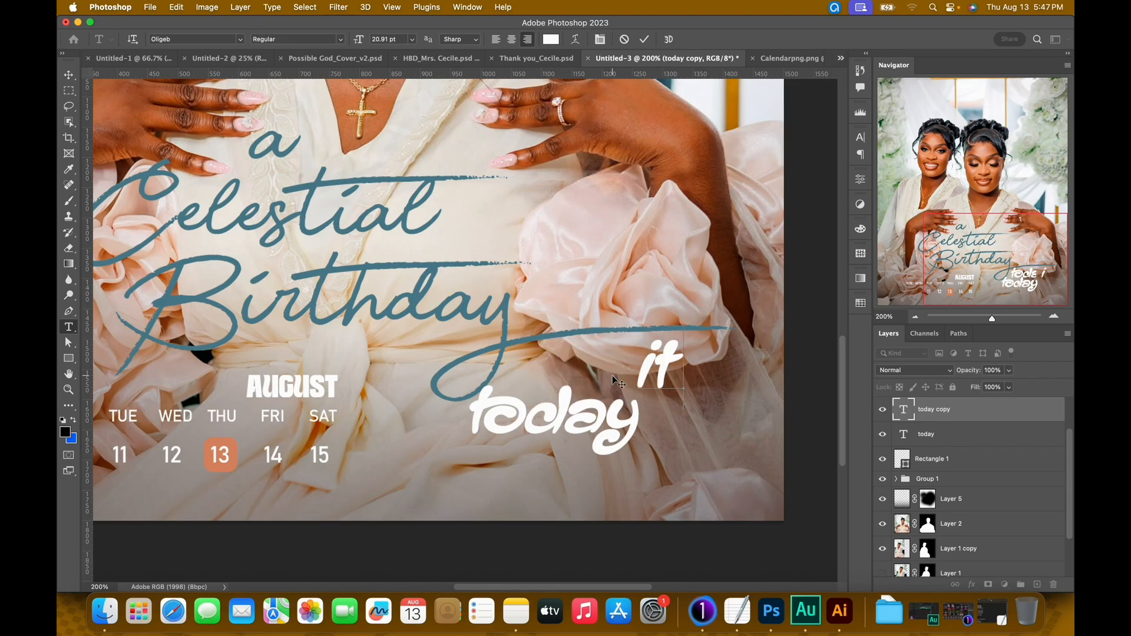
text(s)
- Reduce the "its" text to 16 pt and place it closely above the end of "today"
key(super)
key(super+a)
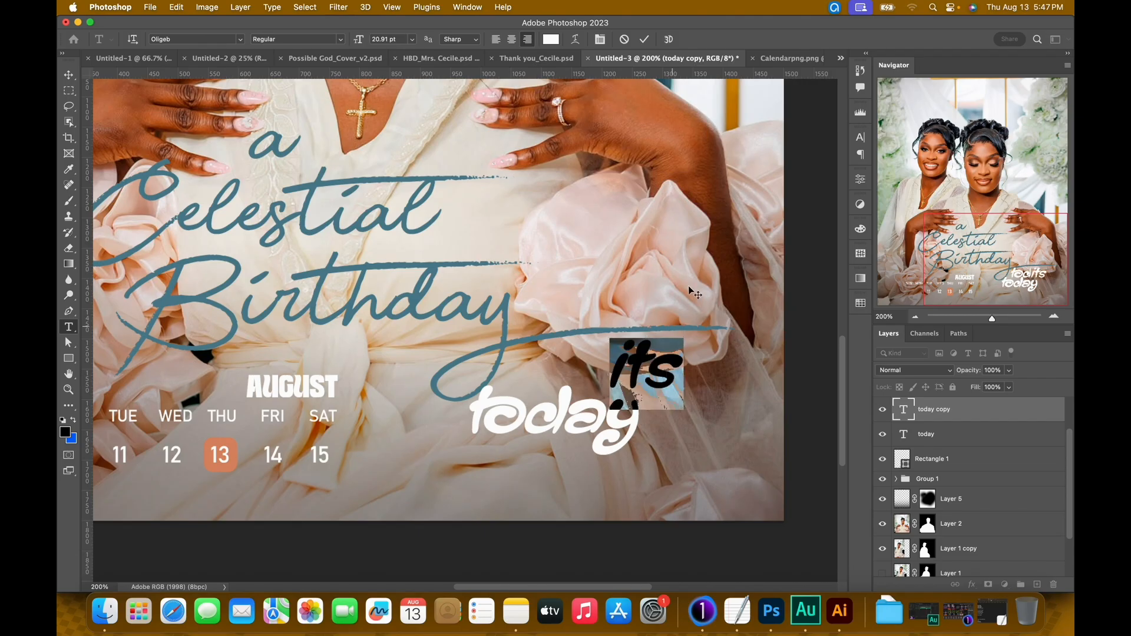
drag(362, 43, 355, 43)
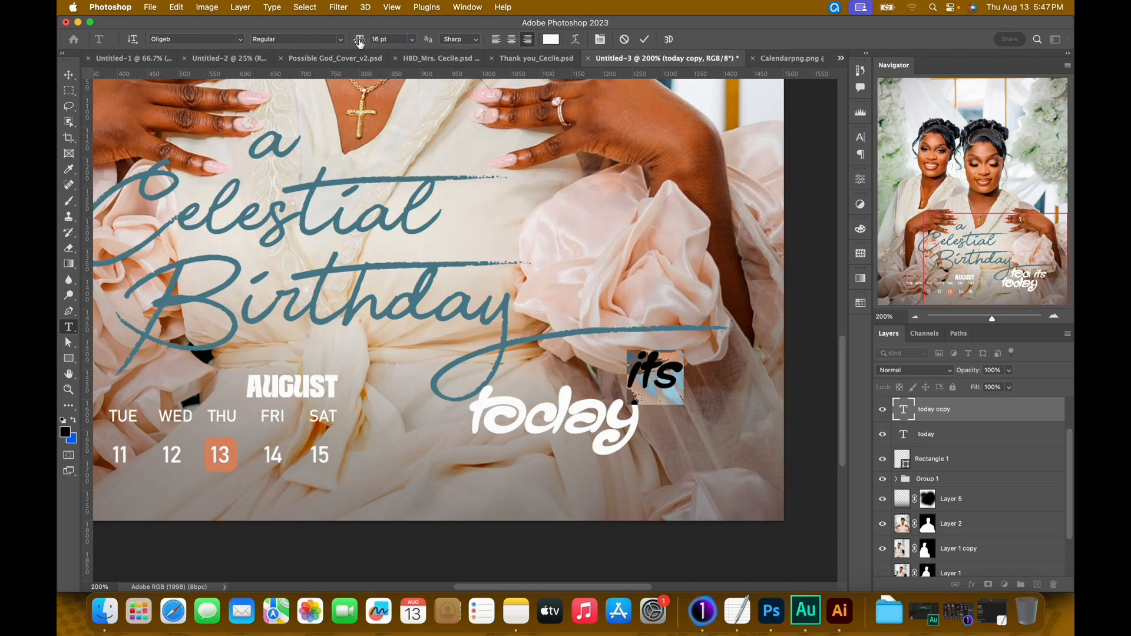
click(645, 40)
key(v)
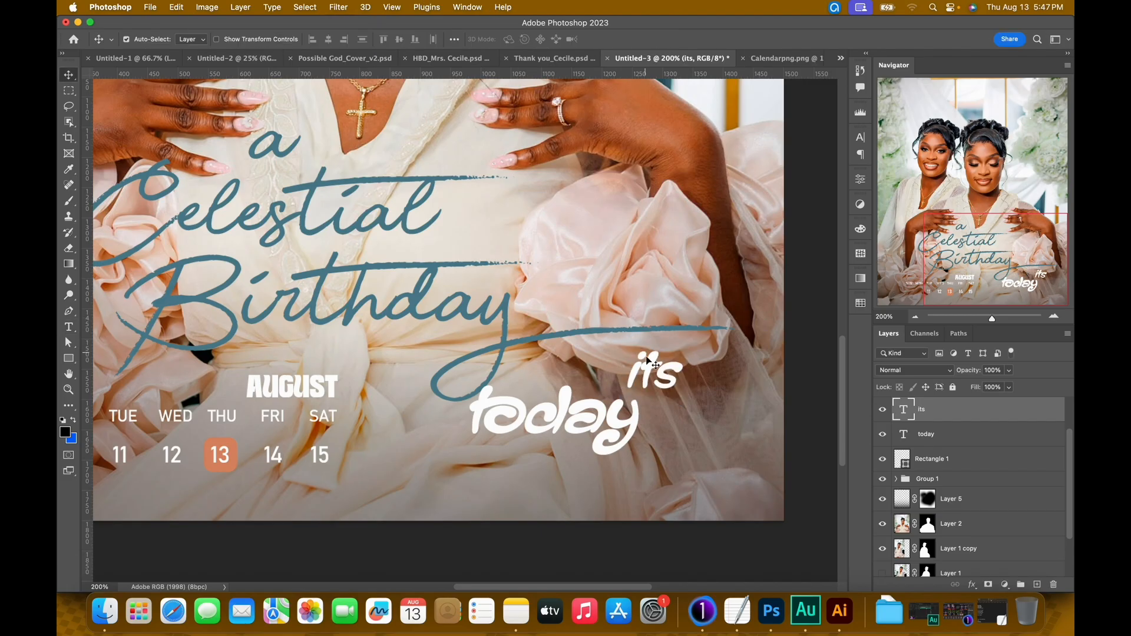
drag(656, 366, 612, 373)
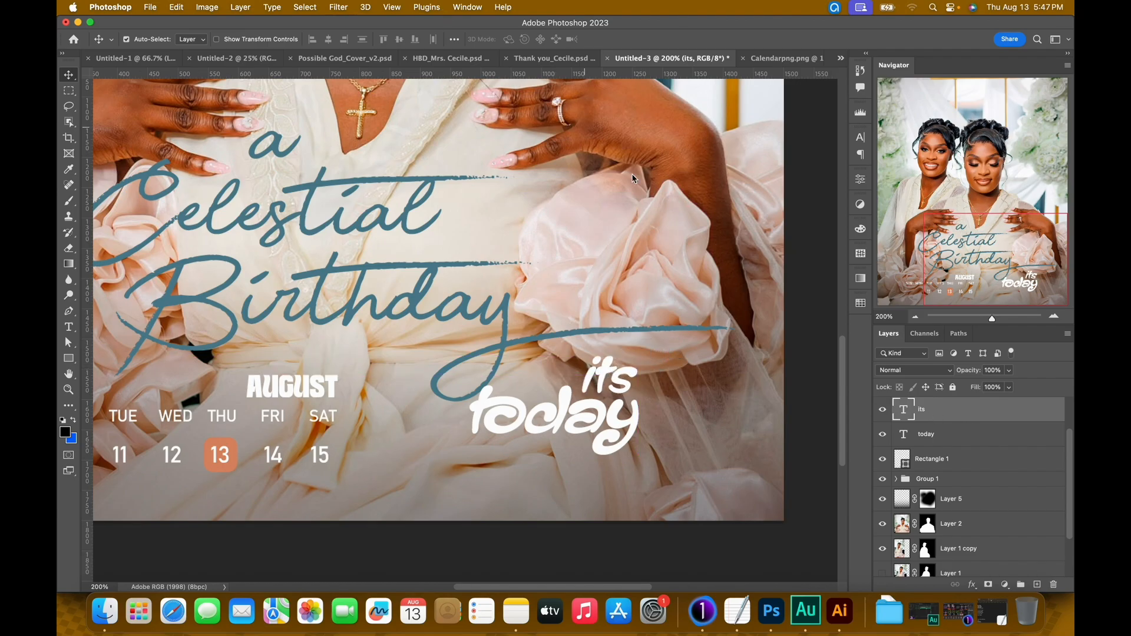
- Add a new layer and draw the upper curve of a swash from above "today" towards "its" with the Pen tool
click(1040, 587)
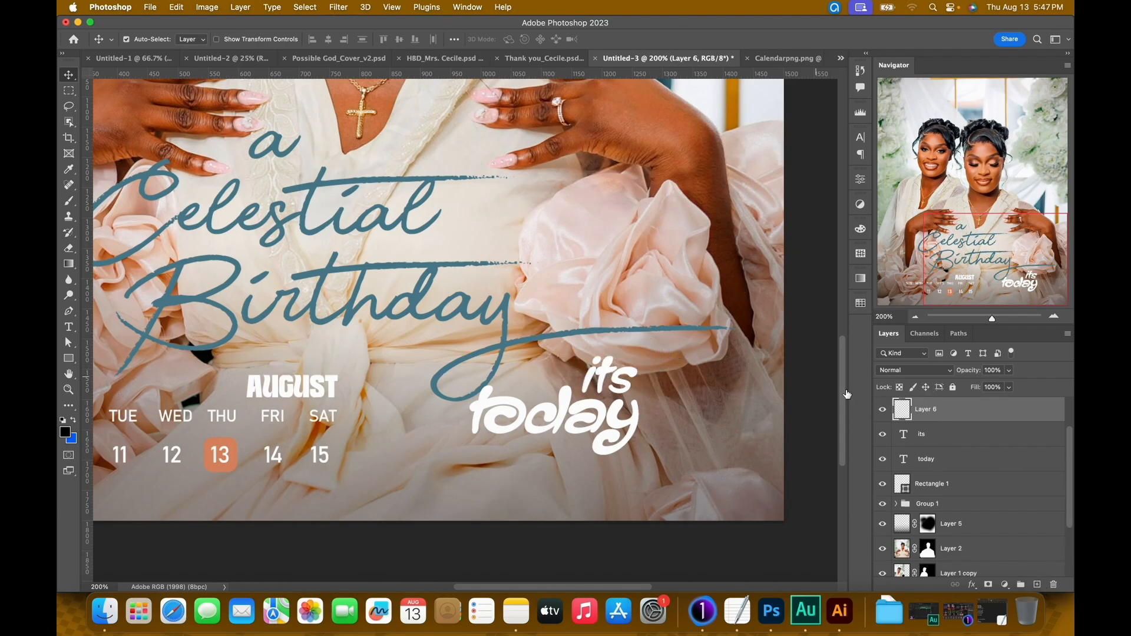
key(super+equal)
drag(600, 385, 497, 353)
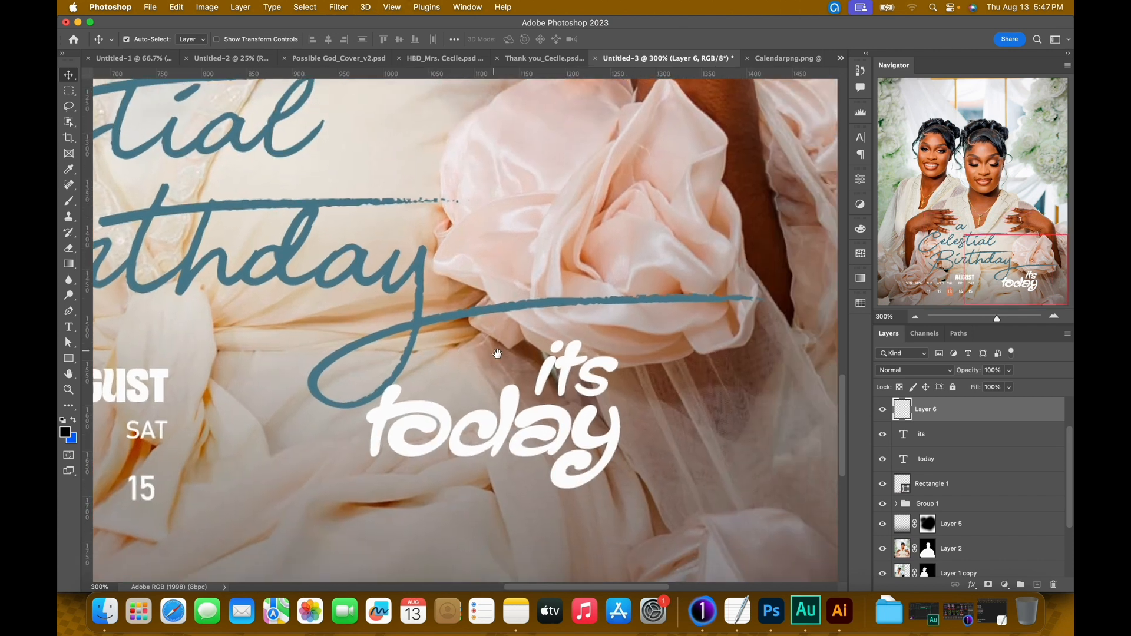
key(p)
click(420, 382)
drag(500, 369, 523, 371)
key(super+z)
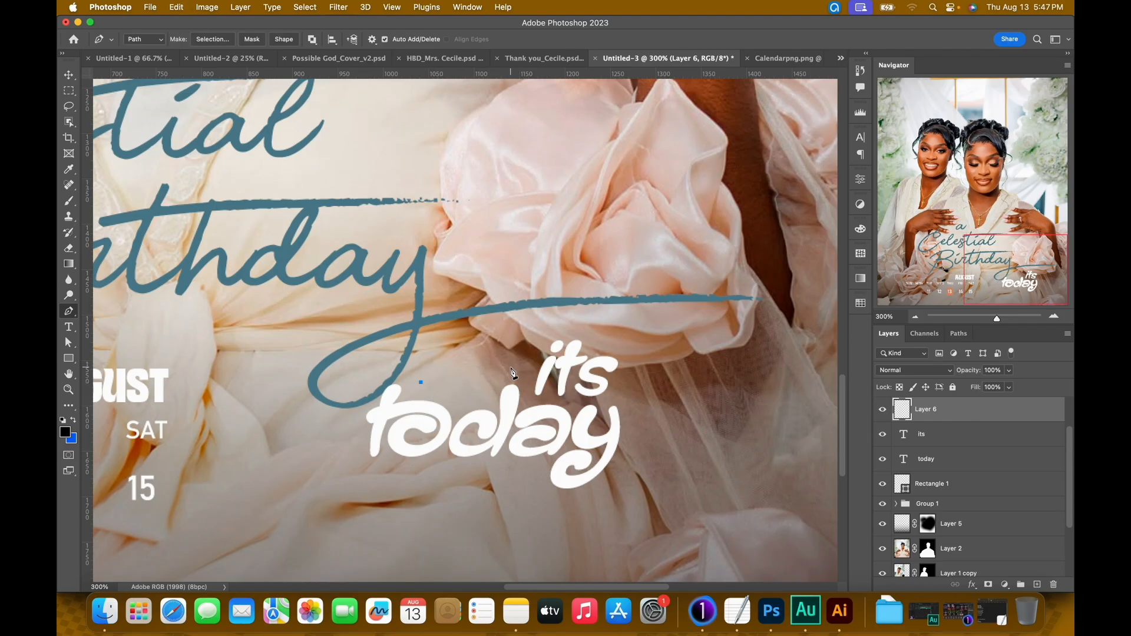
drag(514, 368, 542, 377)
drag(526, 387, 506, 344)
- Complete the thin, tapered swash outline back to its starting point and convert the path to a selection
key(super+equal)
key(super+equal)
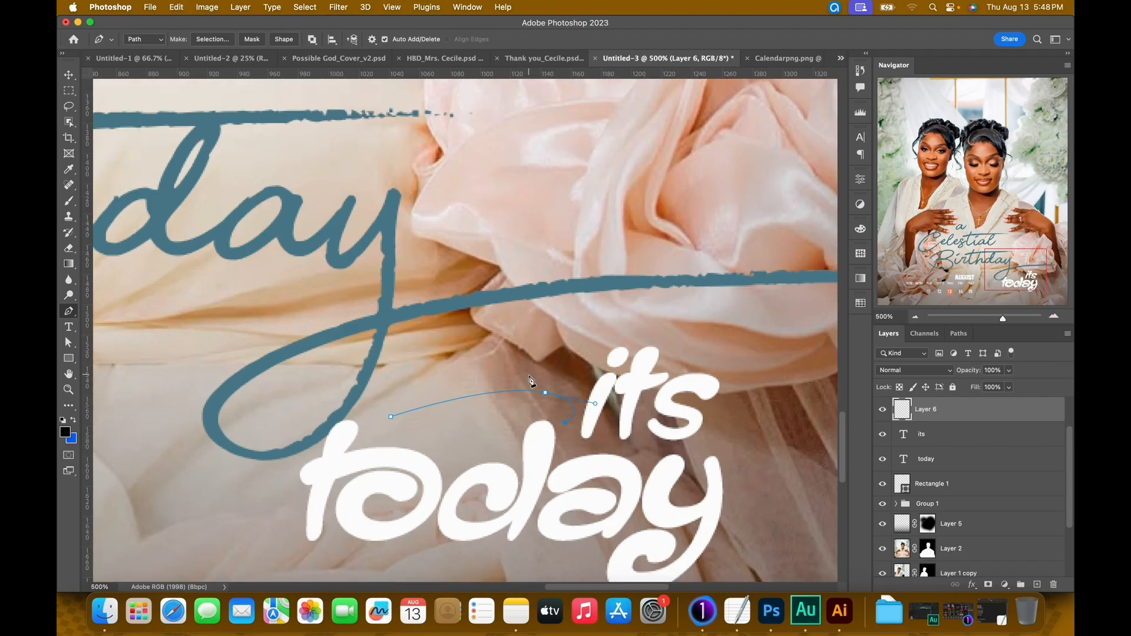
drag(599, 419, 551, 369)
key(super+z)
drag(391, 417, 332, 454)
click(391, 418)
key(super+Return)
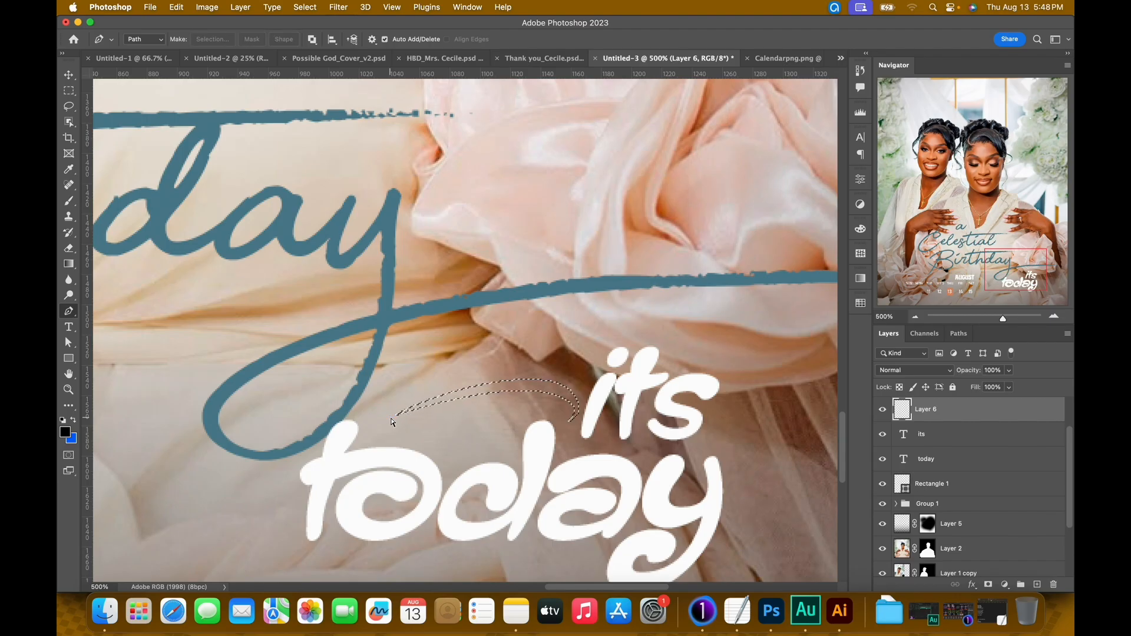
- Fill the swash selection with white (ffffff) and deselect it
click(69, 436)
drag(687, 338, 600, 260)
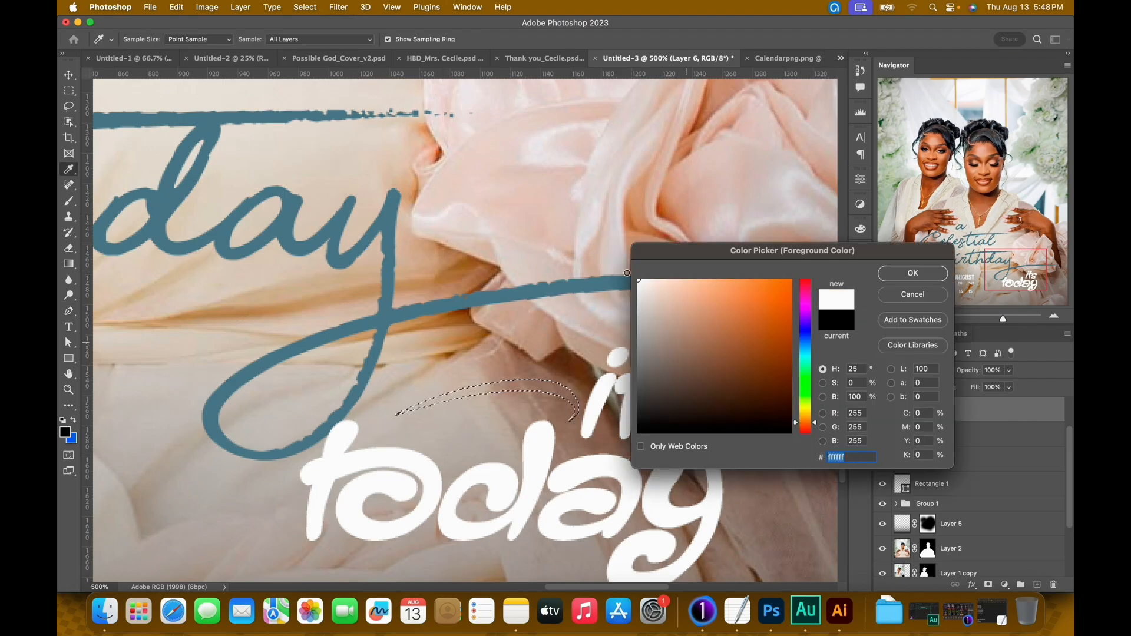
click(913, 274)
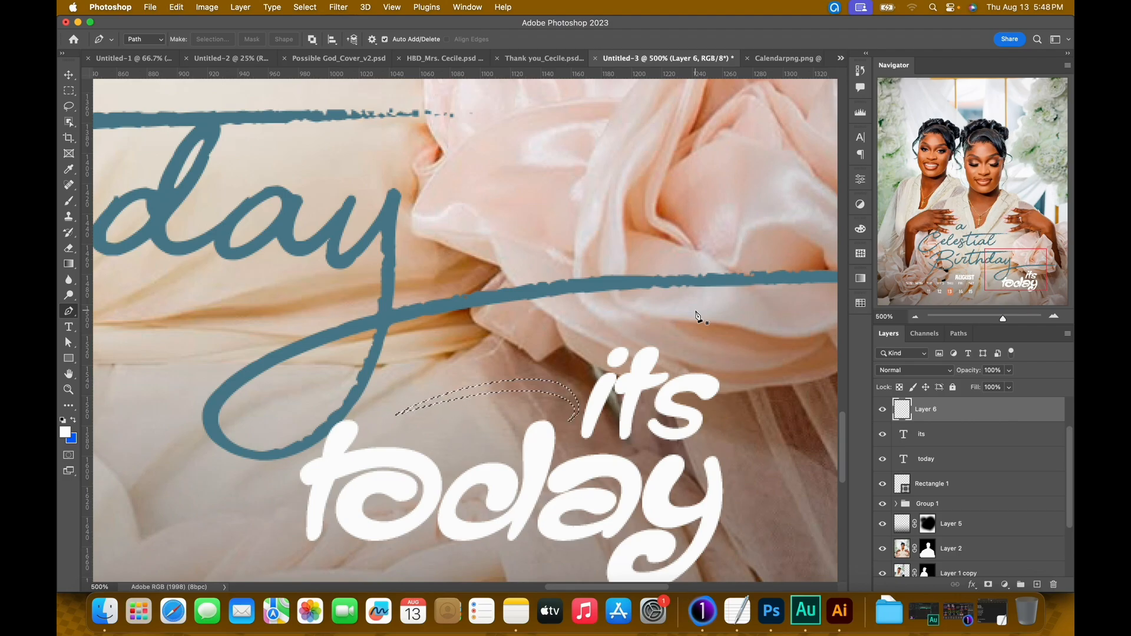
key(alt+BackSpace)
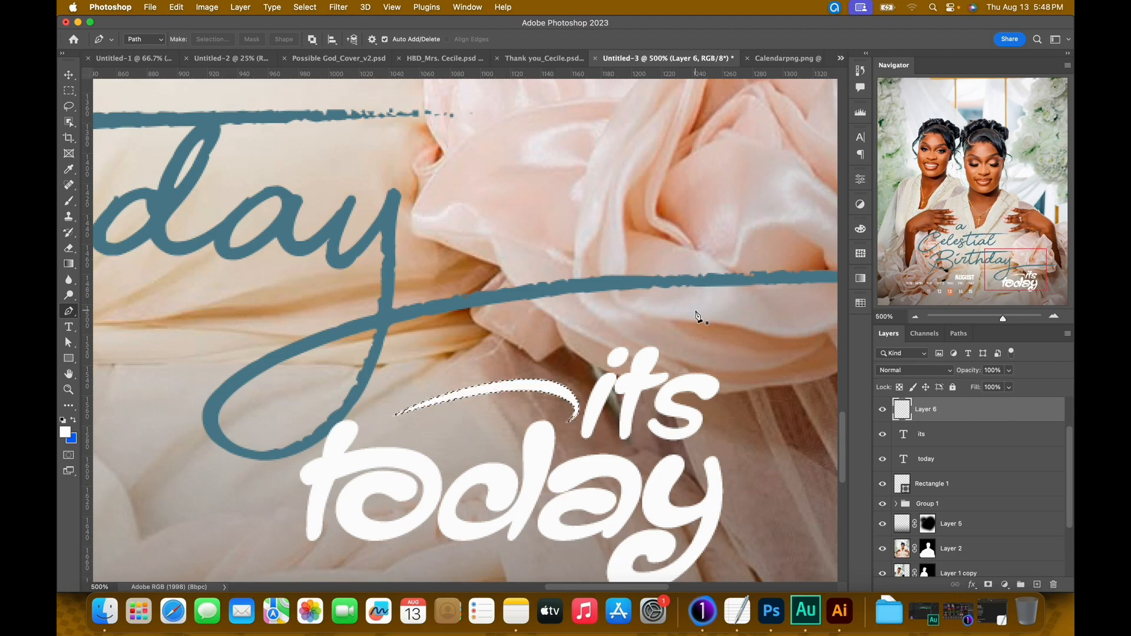
key(super+d)
key(v)
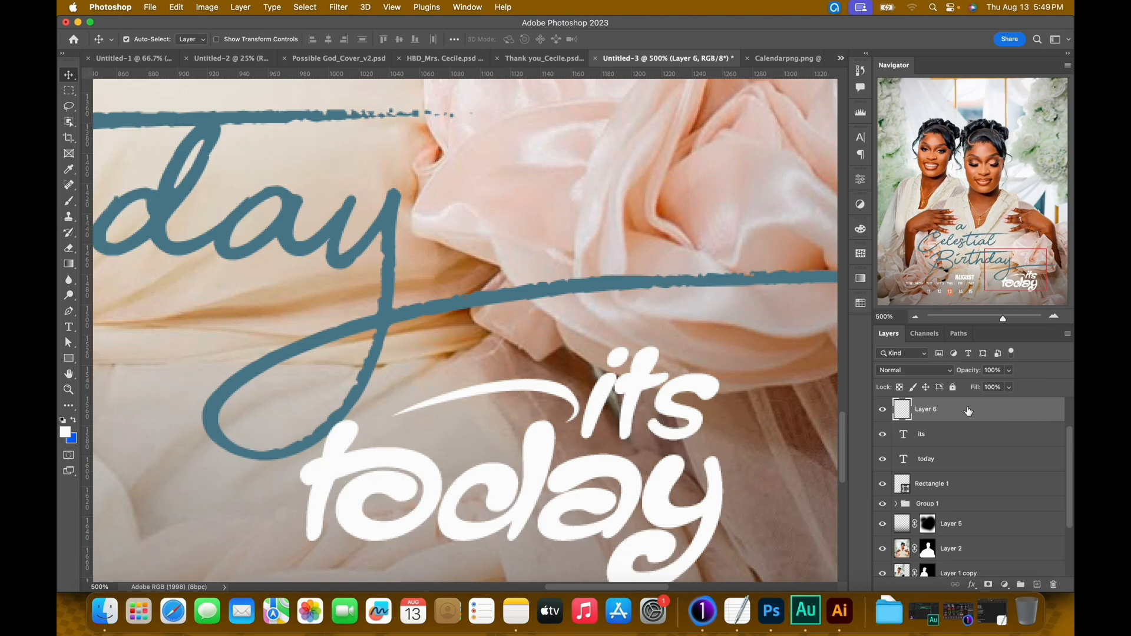
- Duplicate the swash layer and nudge the copy slightly below the original
key(super+j)
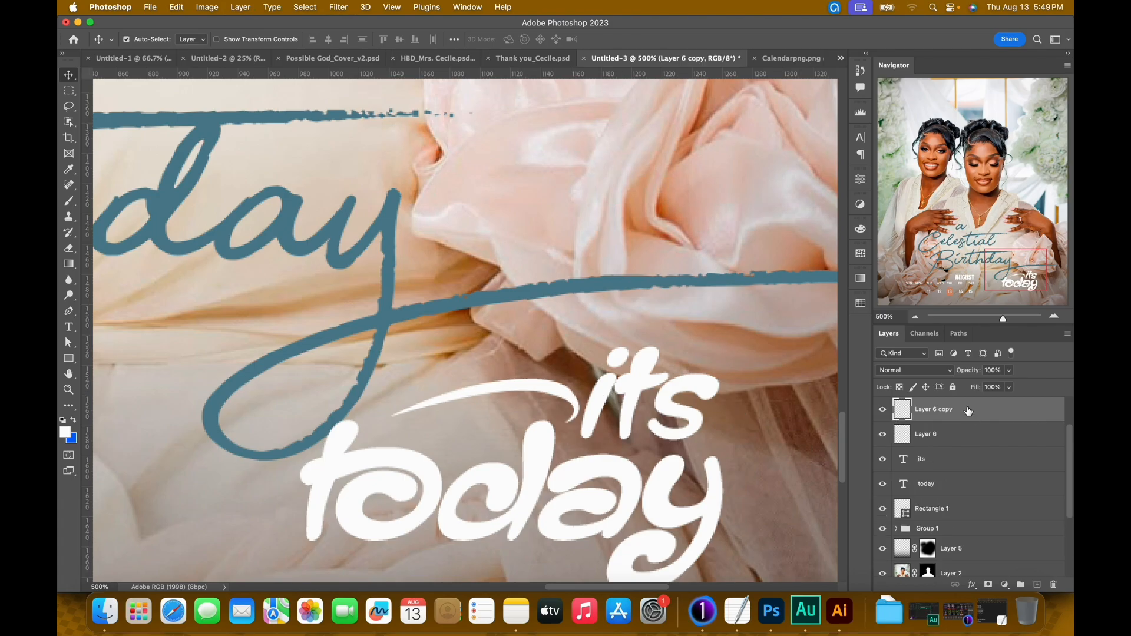
key(Down)
key(Down)
key(Down)
key(Down)
key(Down)
key(Down)
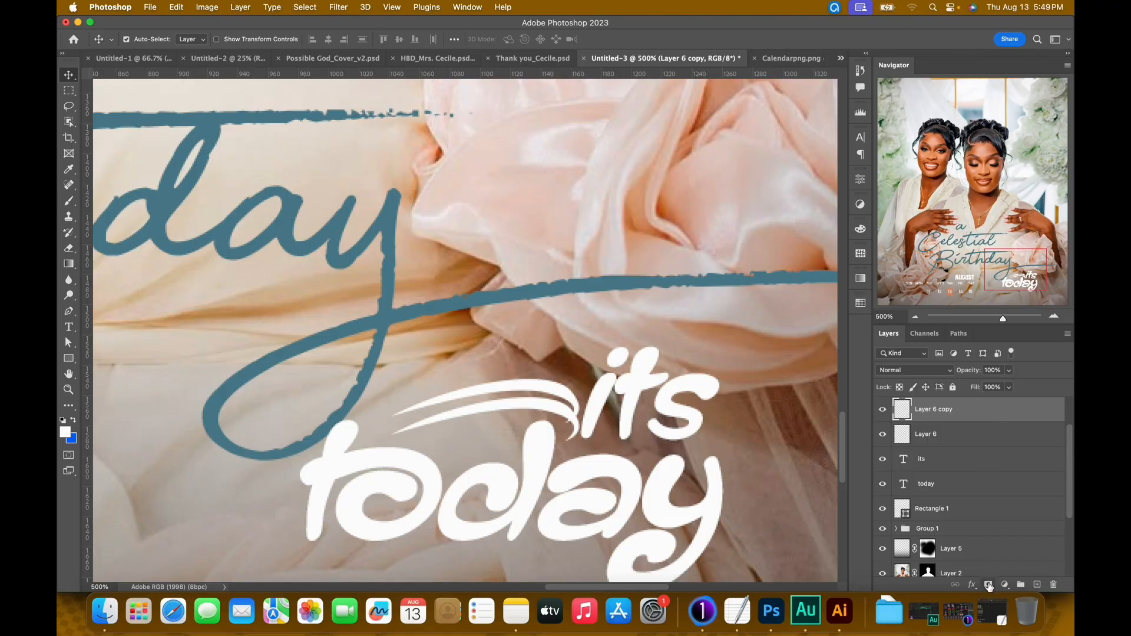
- Add a layer mask to the swash copy and set up a Hard Round brush at 100% opacity
click(988, 584)
key(b)
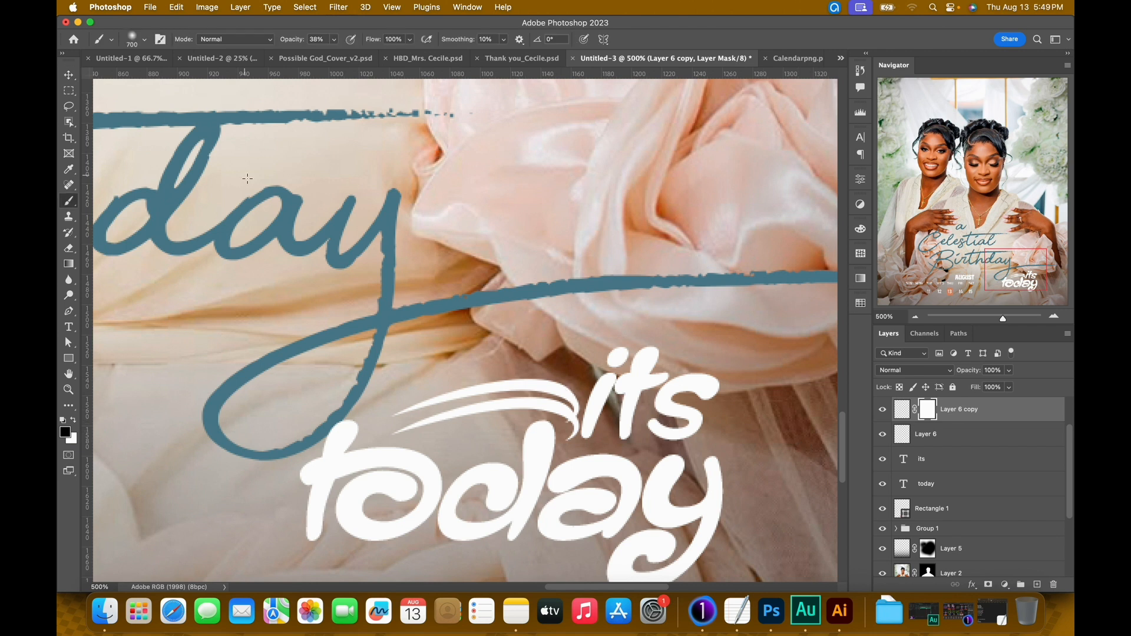
click(144, 41)
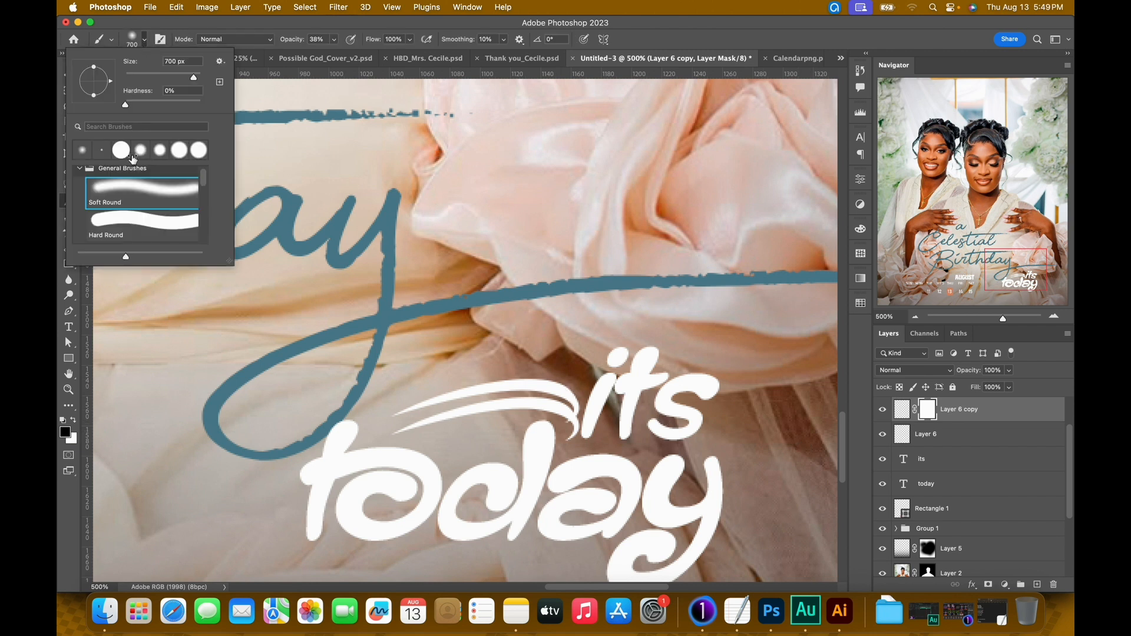
click(125, 225)
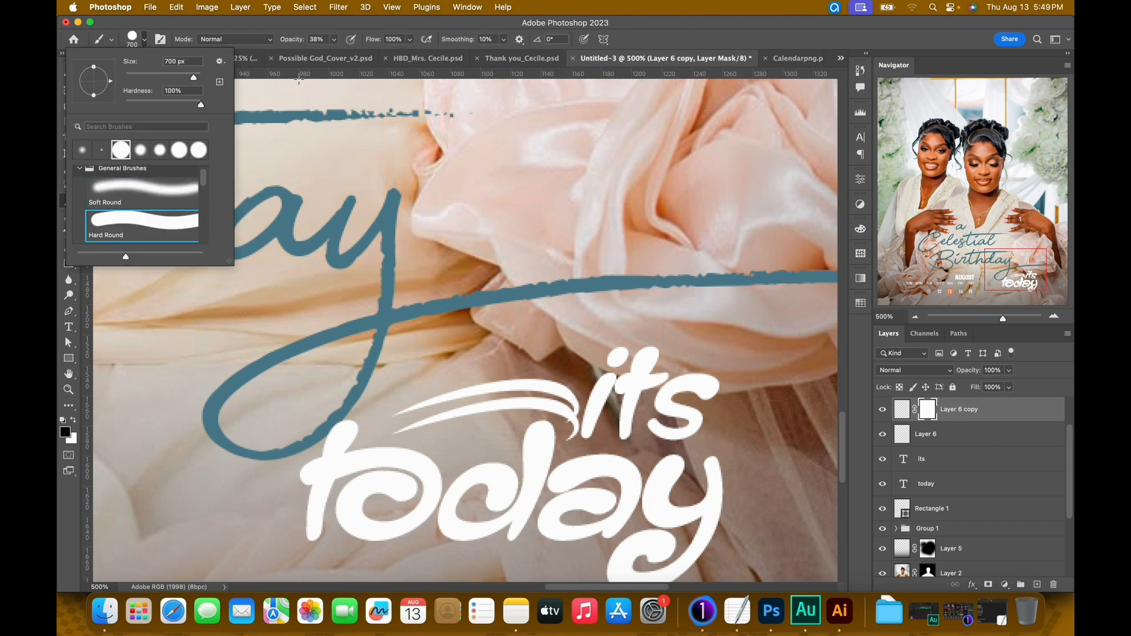
click(333, 39)
drag(339, 54, 404, 66)
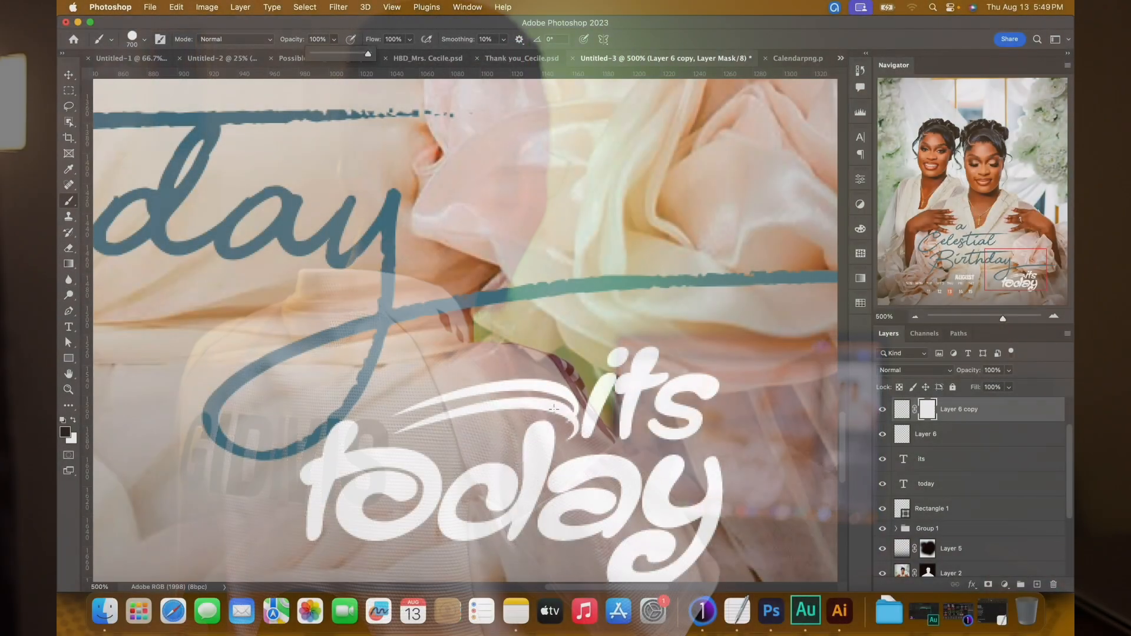
- Reduce the brush size to 25 px and mask out the end of the swash copy nearest "its"
drag(554, 408, 551, 432)
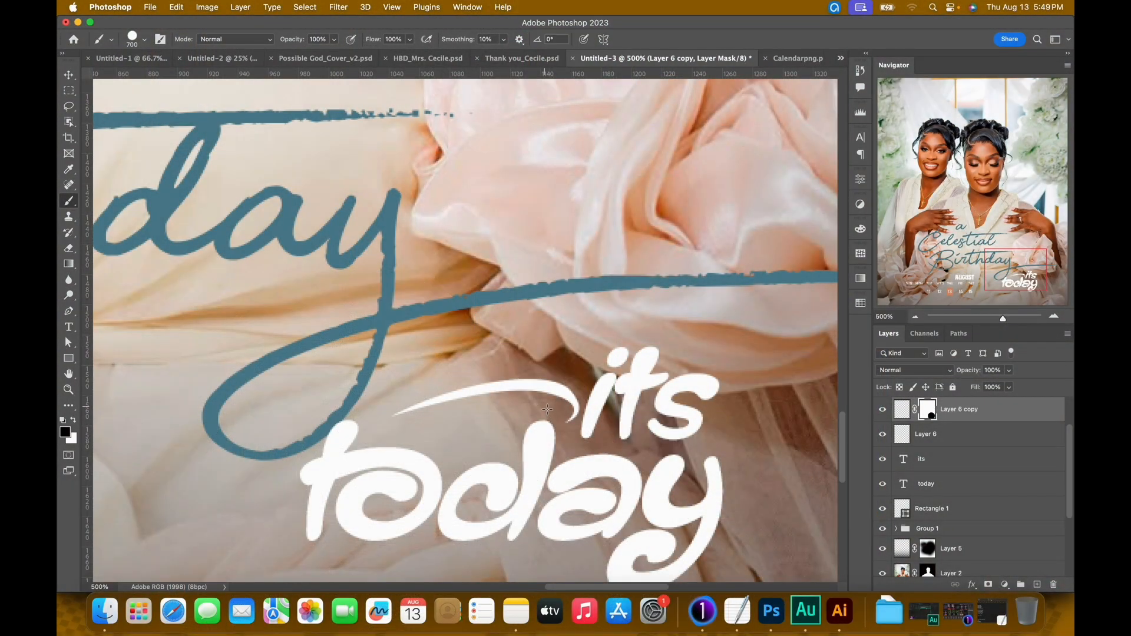
key(ctrl+z)
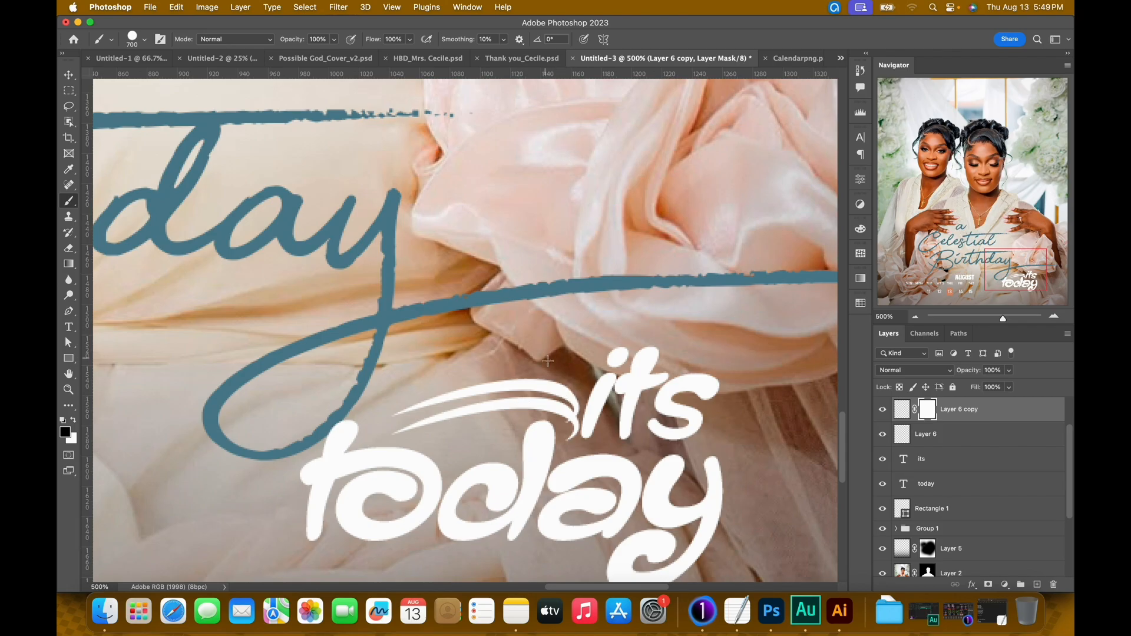
key(bracketleft)
key(bracketleft)
key(bracketleft)
key(bracketleft)
key(bracketleft)
key(bracketleft)
key(bracketleft)
key(bracketleft)
key(bracketleft)
key(bracketleft)
key(bracketleft)
key(bracketleft)
key(bracketleft)
key(bracketleft)
key(bracketleft)
key(bracketleft)
key(bracketleft)
key(bracketleft)
key(bracketleft)
key(bracketright)
key(bracketright)
key(bracketright)
mouse_move(544, 421)
mouse_down()
mouse_move(533, 406)
mouse_move(542, 430)
mouse_move(549, 409)
mouse_up()
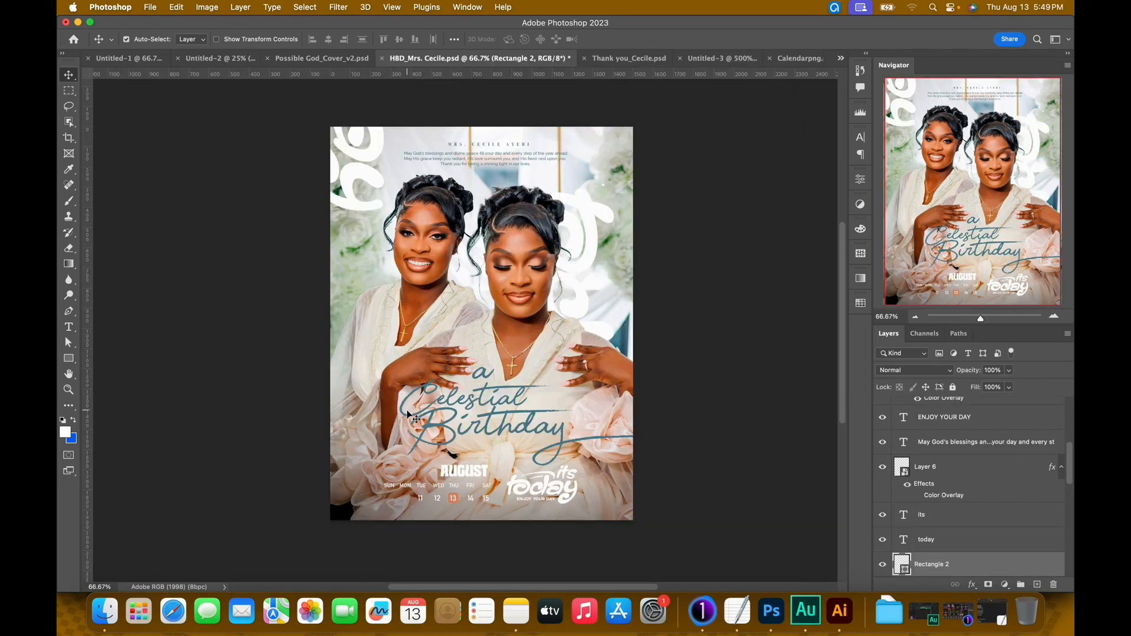
- Return to the Untitled-3 document and mask out the left tip of the swash copy
click(710, 59)
key(b)
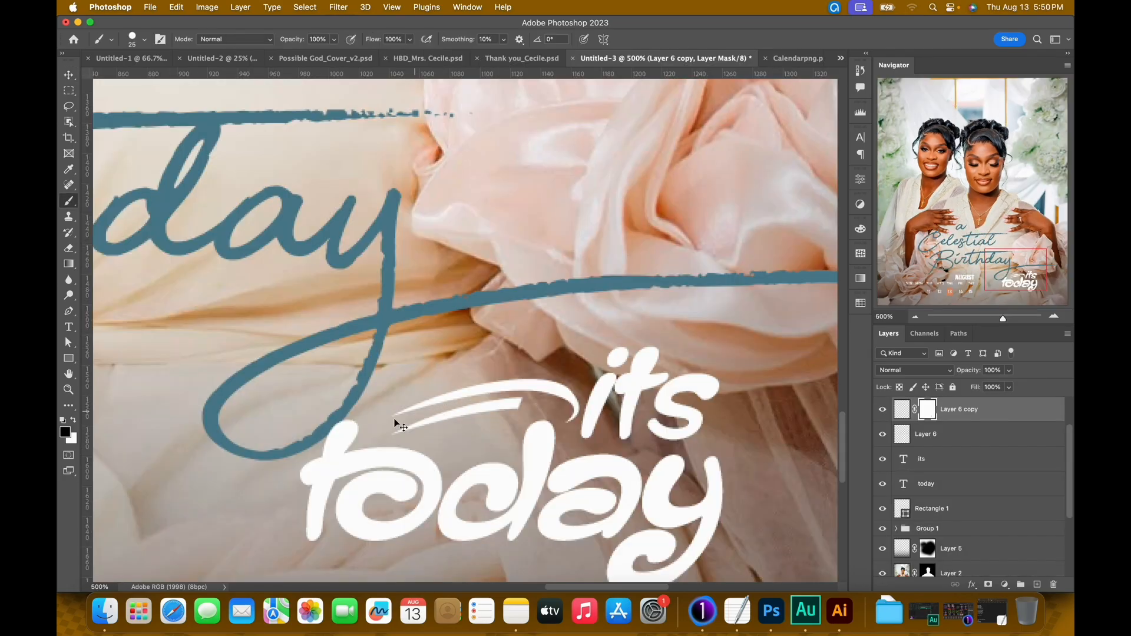
mouse_move(393, 432)
mouse_down()
mouse_move(412, 444)
mouse_move(420, 436)
mouse_move(405, 431)
mouse_up()
key(v)
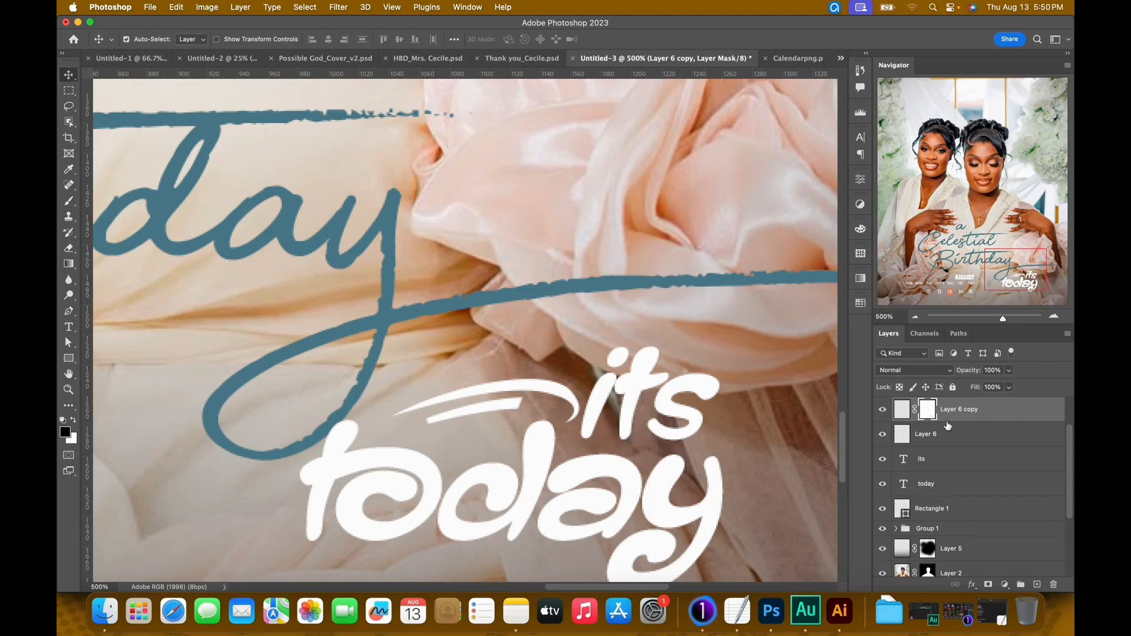
- Scale the masked swash copy down to about 82% around its centre
click(1007, 415)
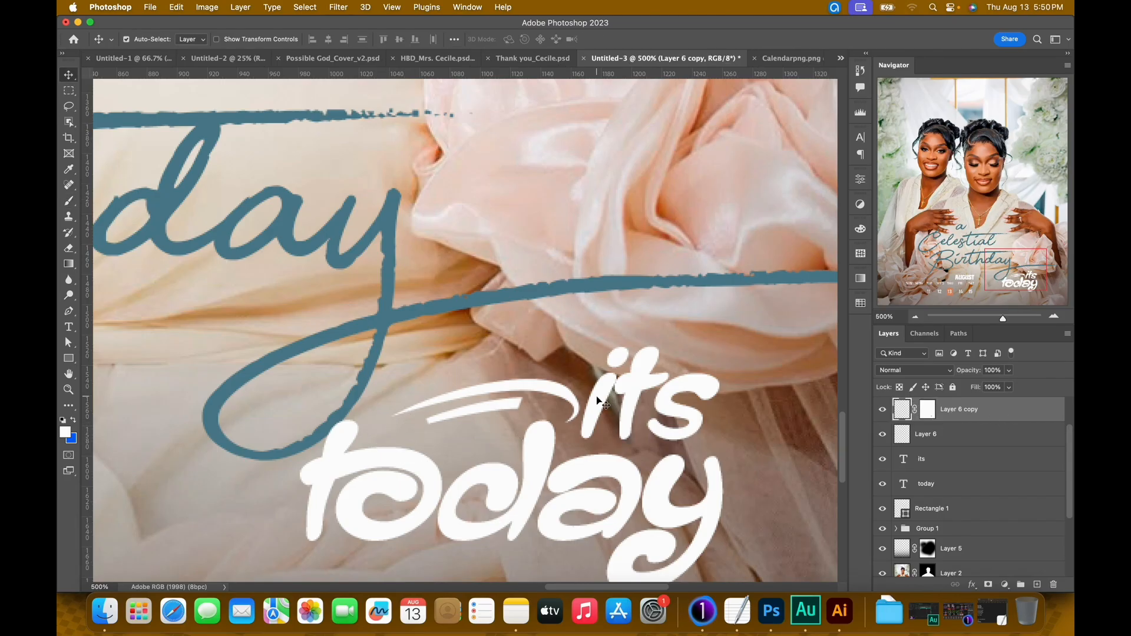
scroll(594, 393, down, 3)
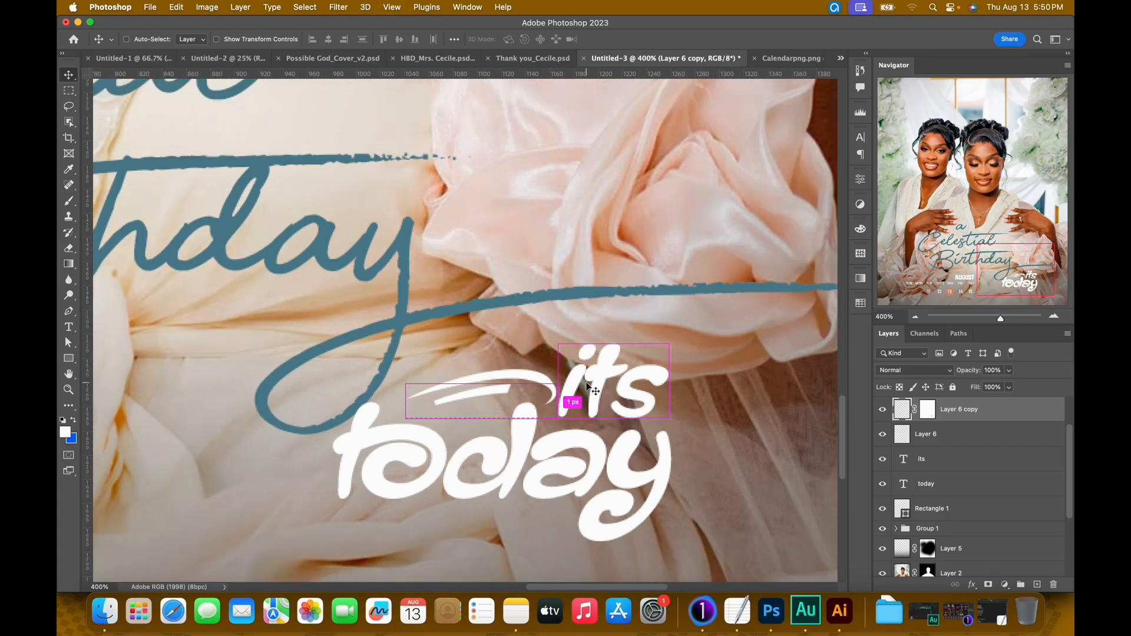
key(super)
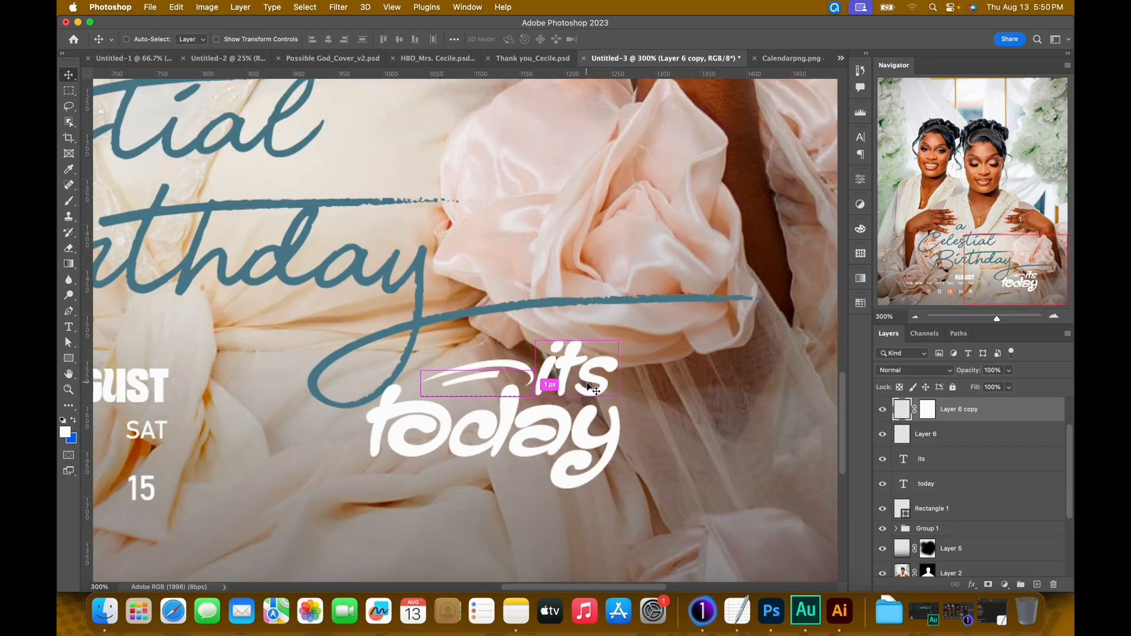
key(super+t)
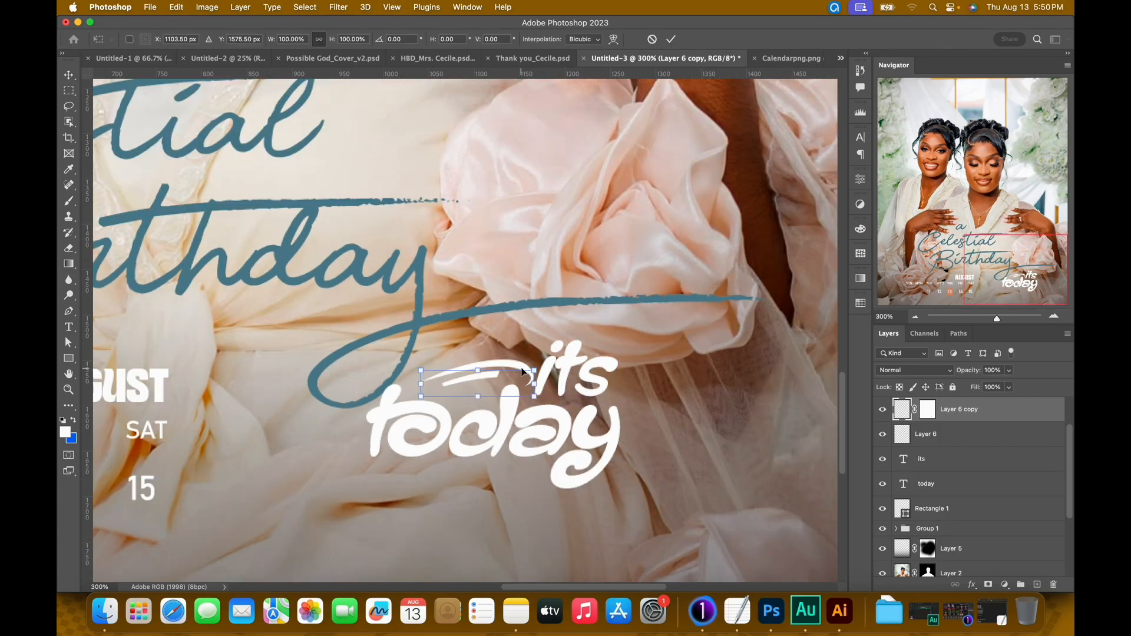
drag(536, 373, 527, 374)
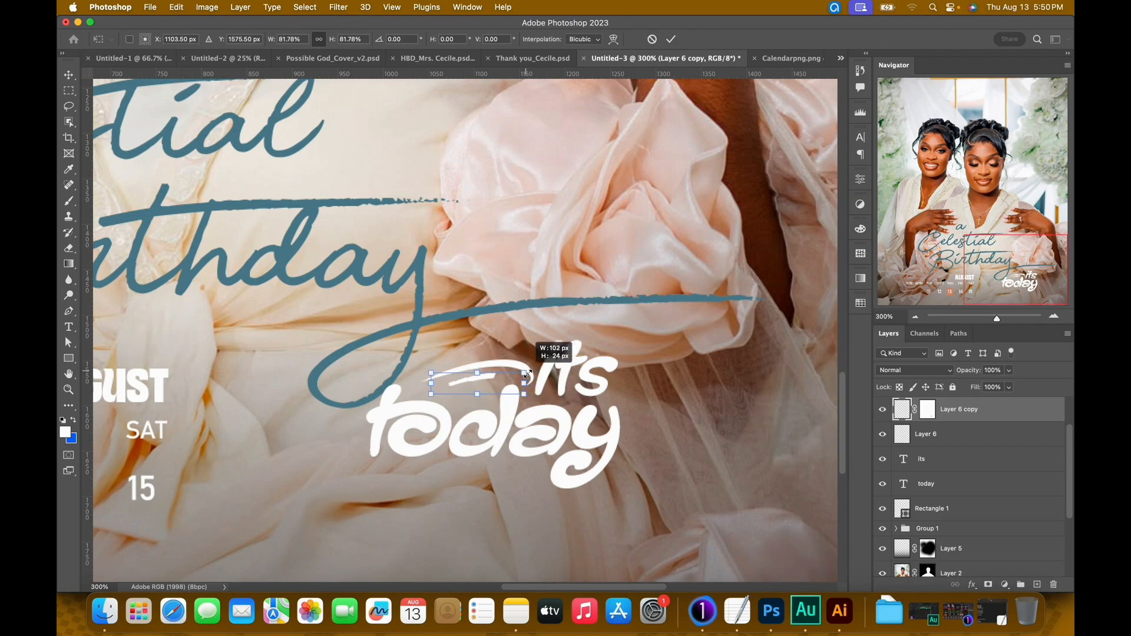
key(Return)
- Examine the swashes and "its today" lettering in relation to the whole flyer
key(super+0)
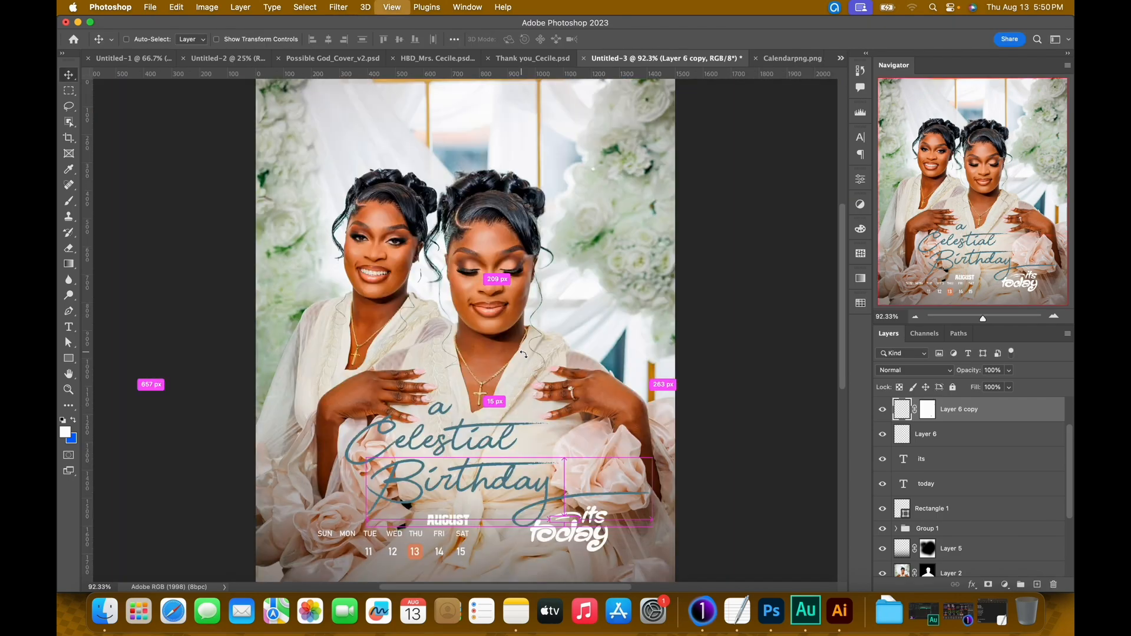
key(super+minus)
key(super)
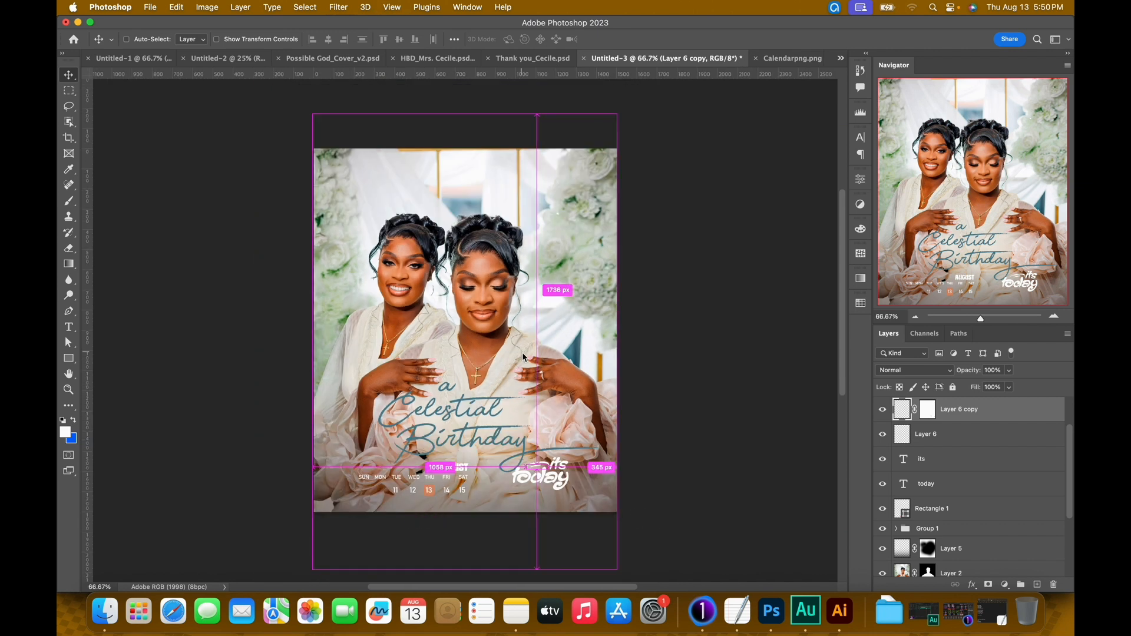
key(super+0)
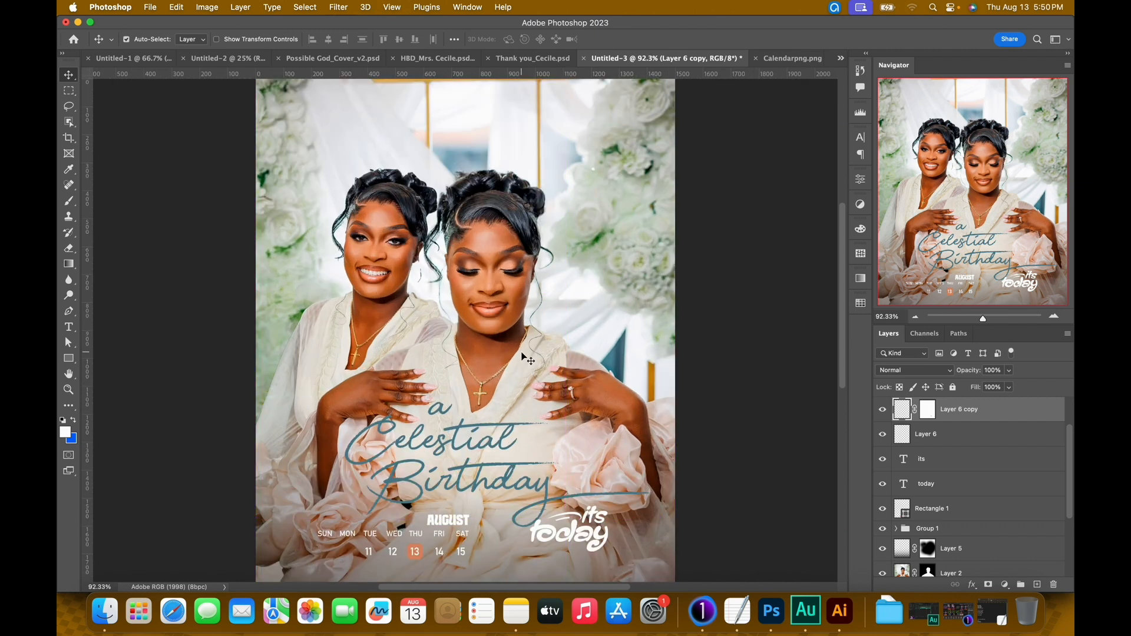
scroll(966, 439, up, 1)
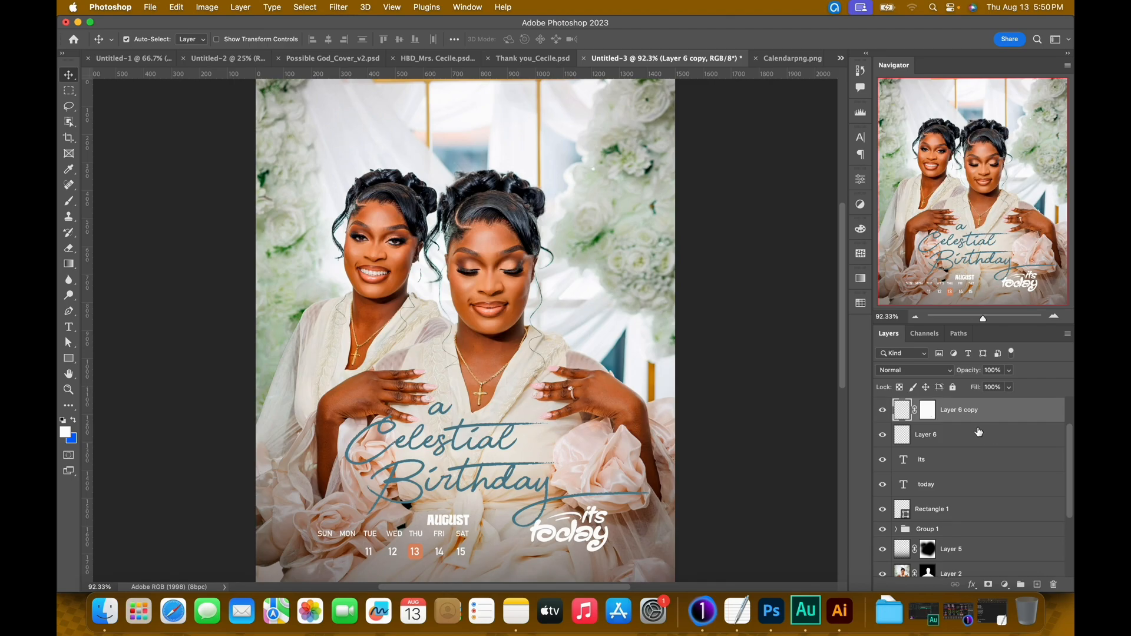
click(962, 441)
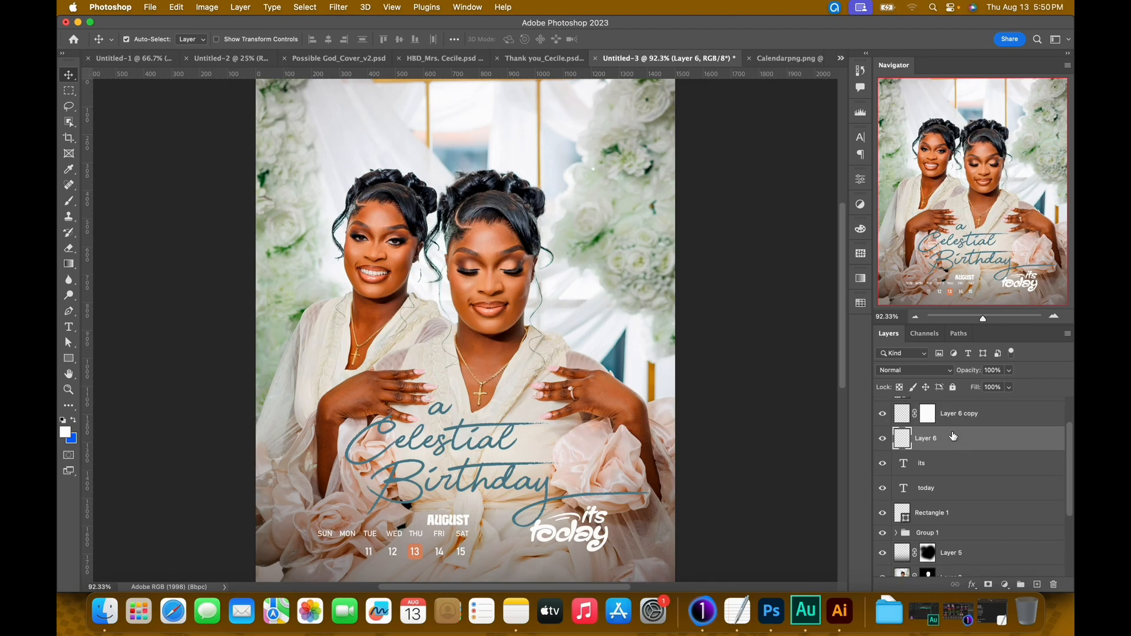
click(970, 420)
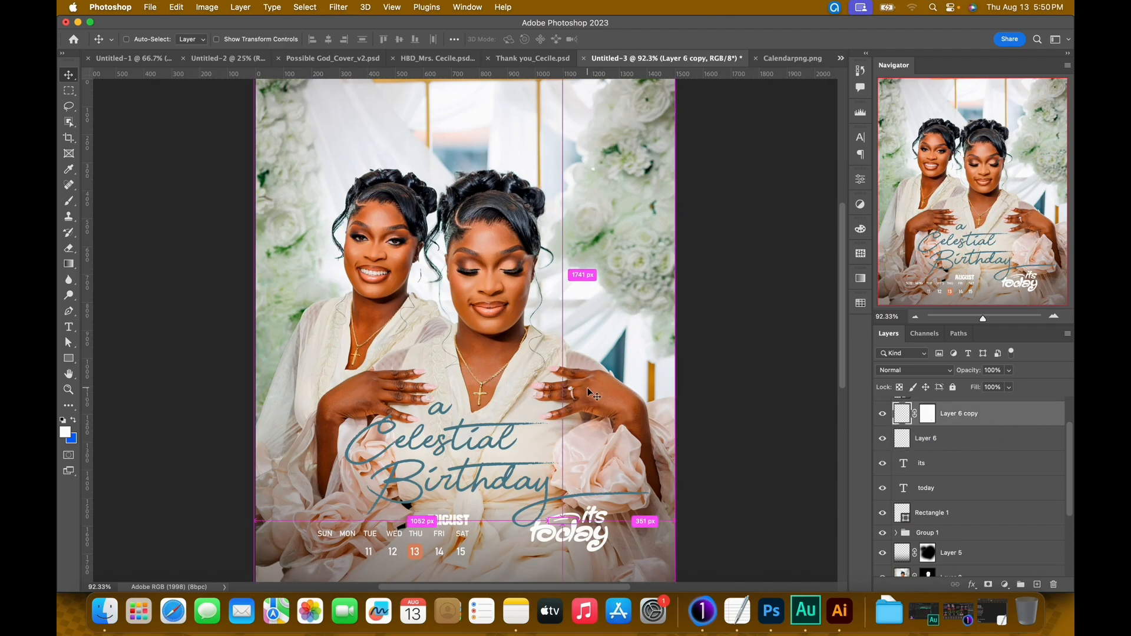
- Duplicate the "its" text and place the copy just below the left part of "today"
key(cmd+1)
key(super+equal)
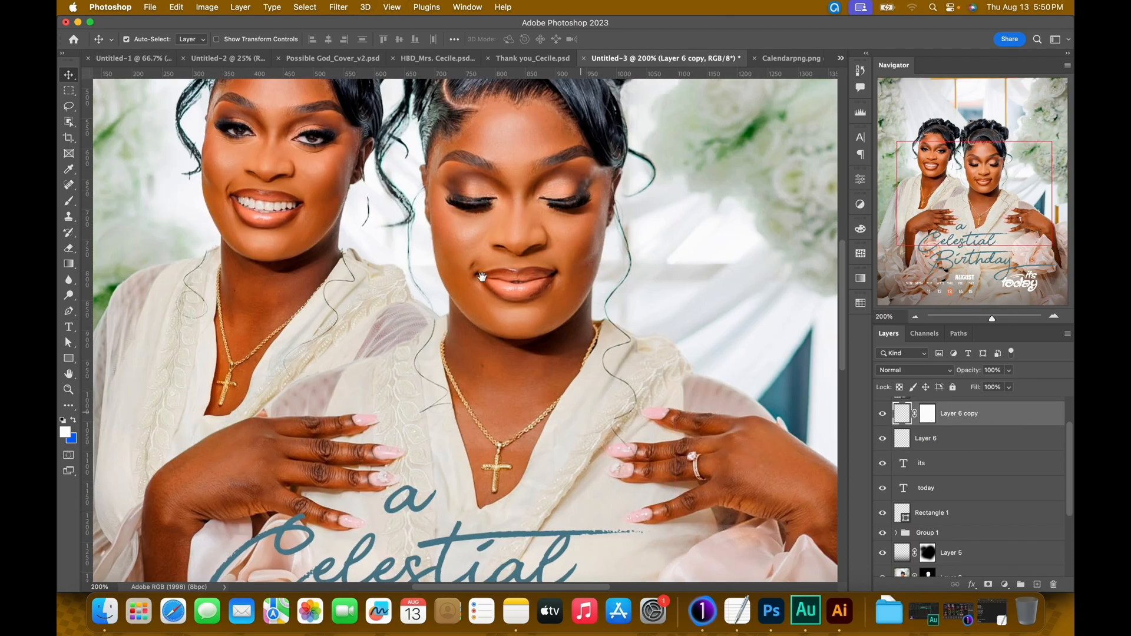
scroll(599, 380, down, 10)
scroll(599, 380, right, 5)
click(618, 342)
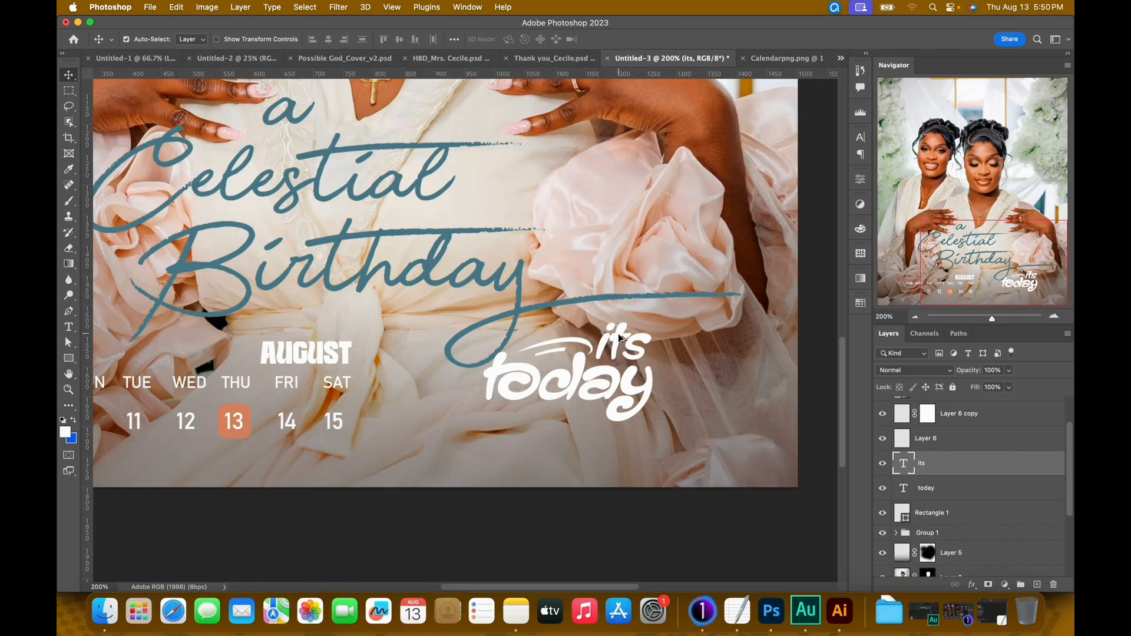
drag(618, 337, 520, 426)
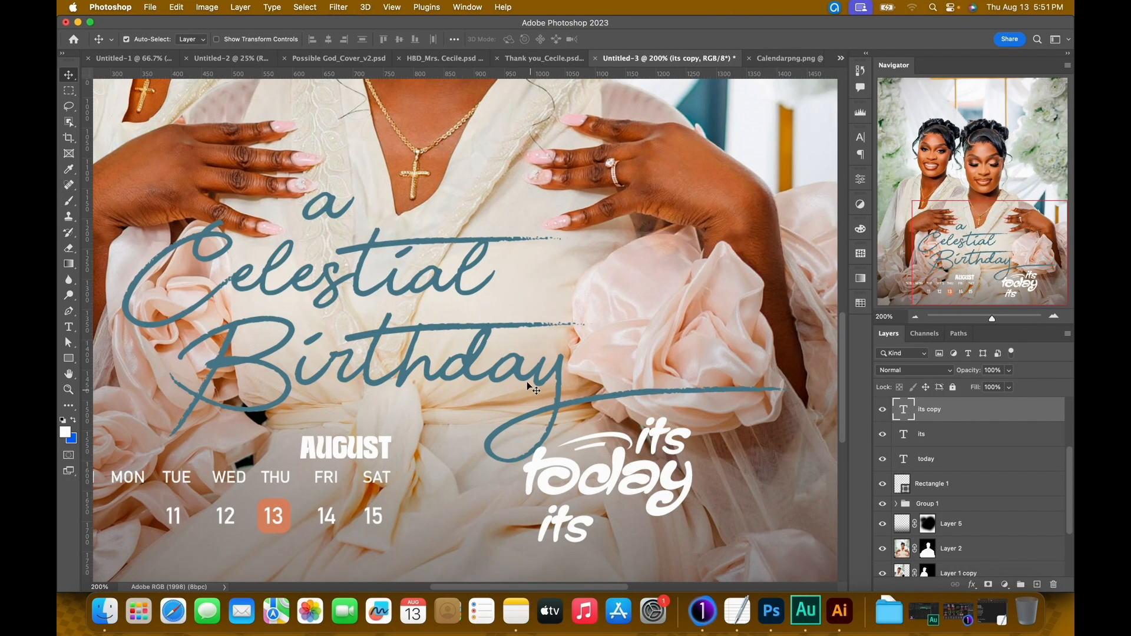
scroll(531, 387, down, 2)
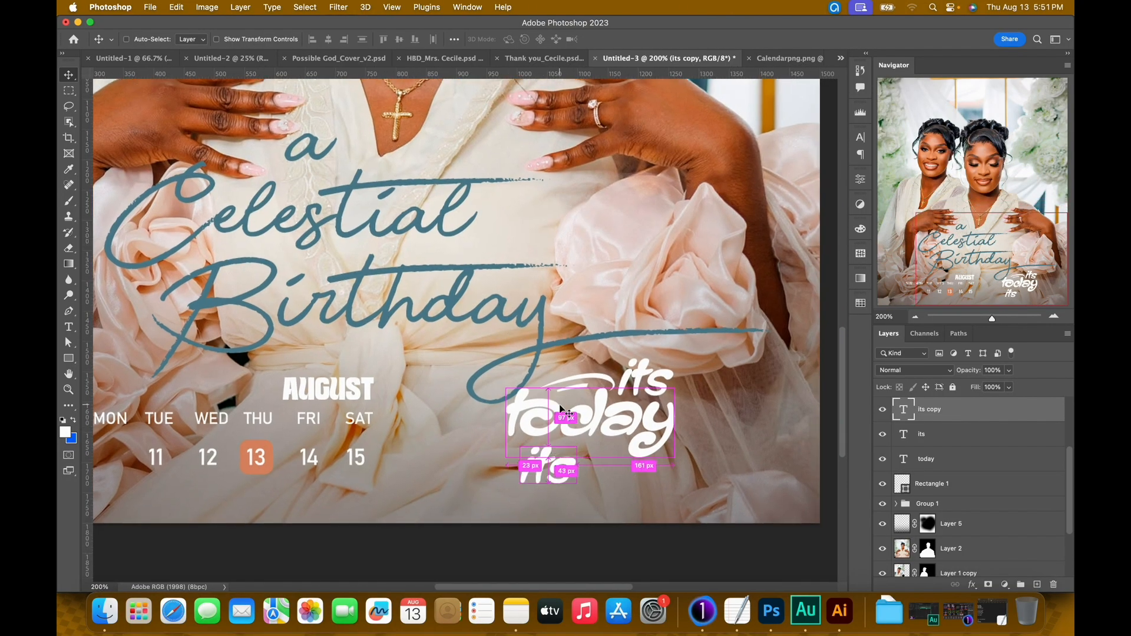
- Replace the wording of the copied "its" text below "today" with "Enjoy your day"
key(Return)
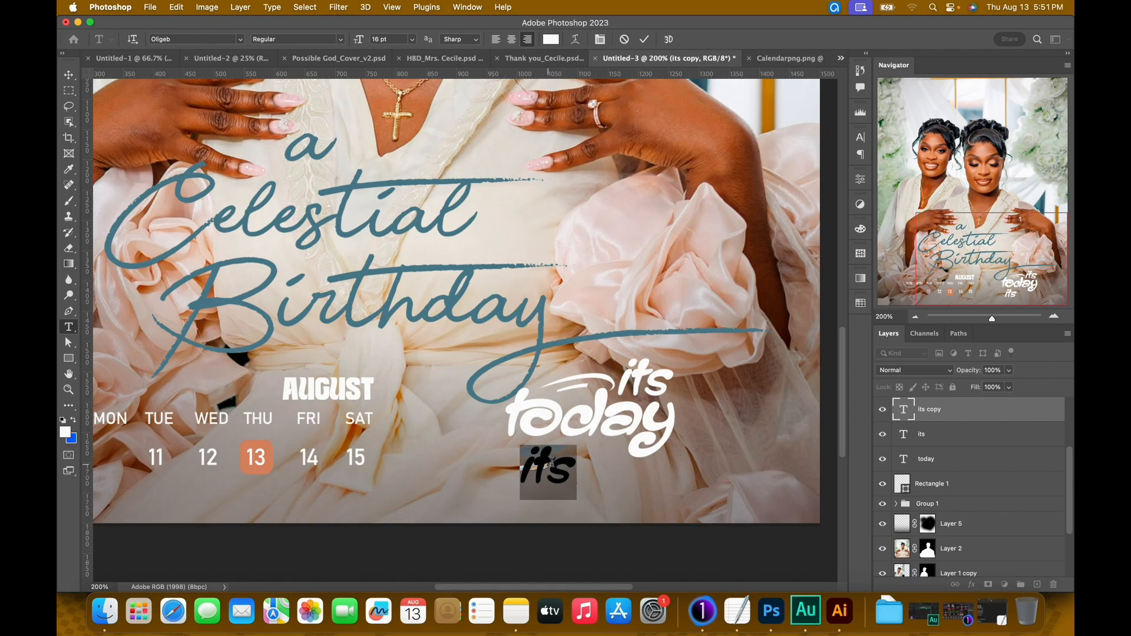
text(E)
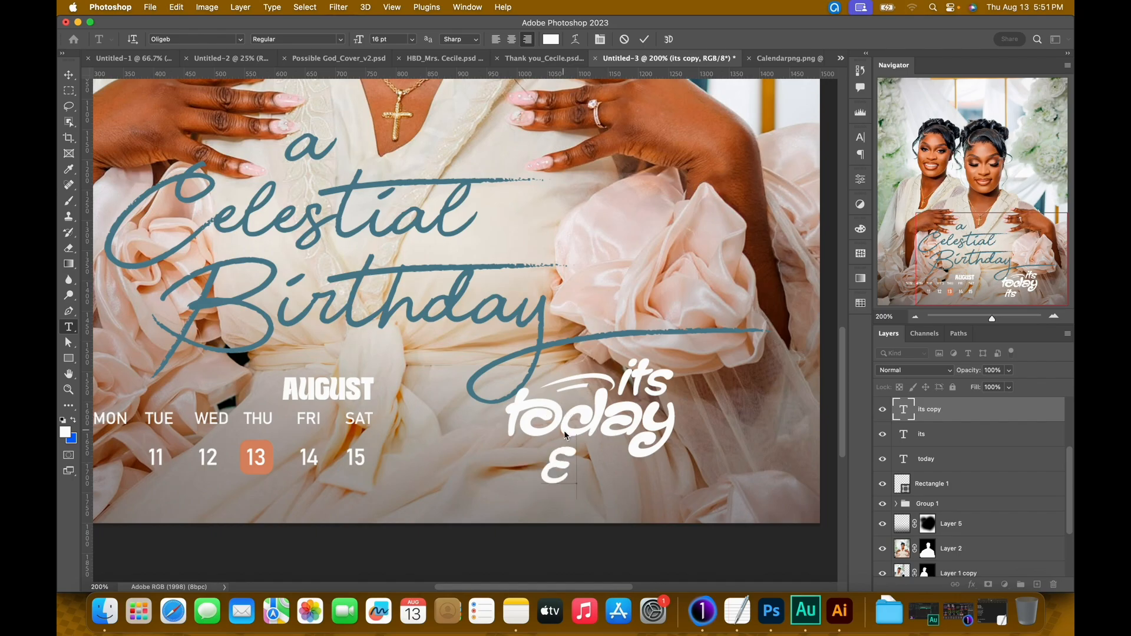
text(njoy)
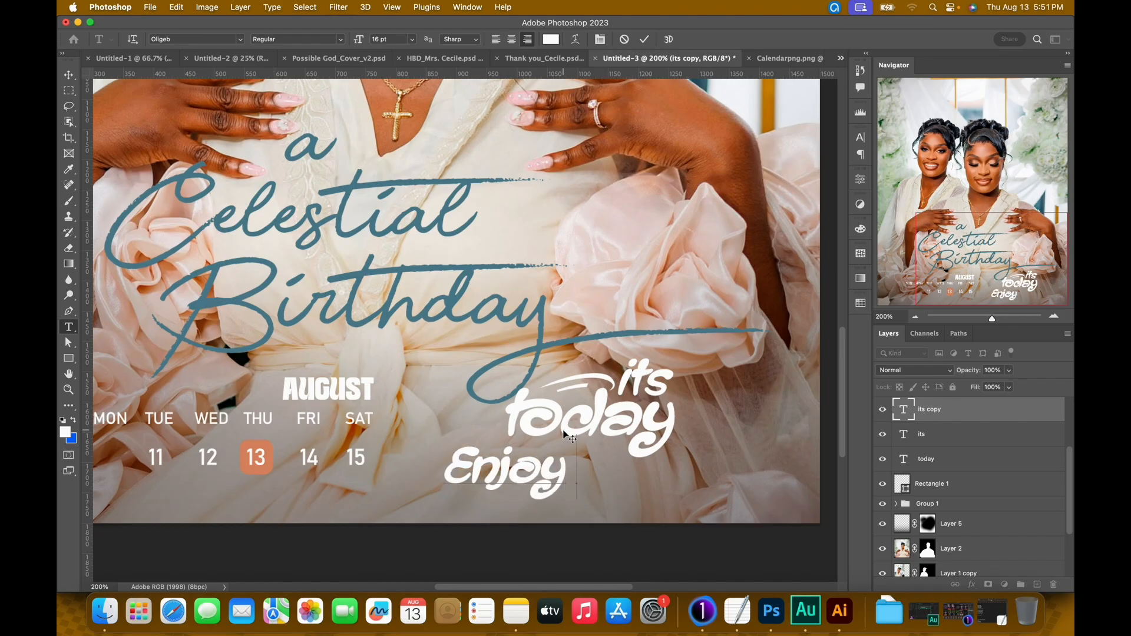
text( your)
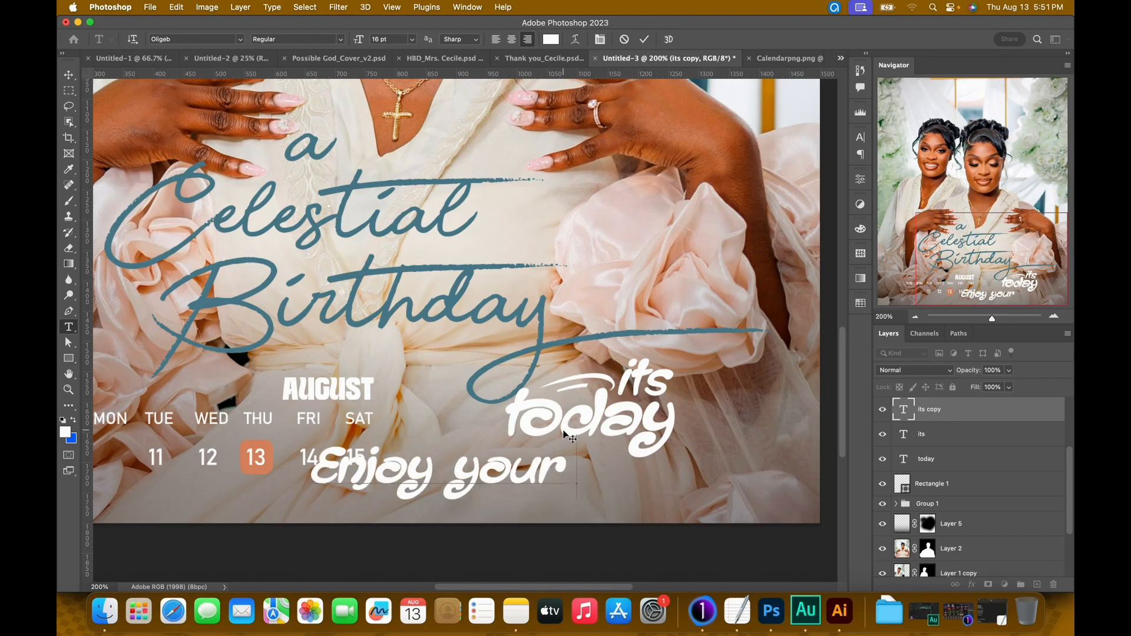
text( day)
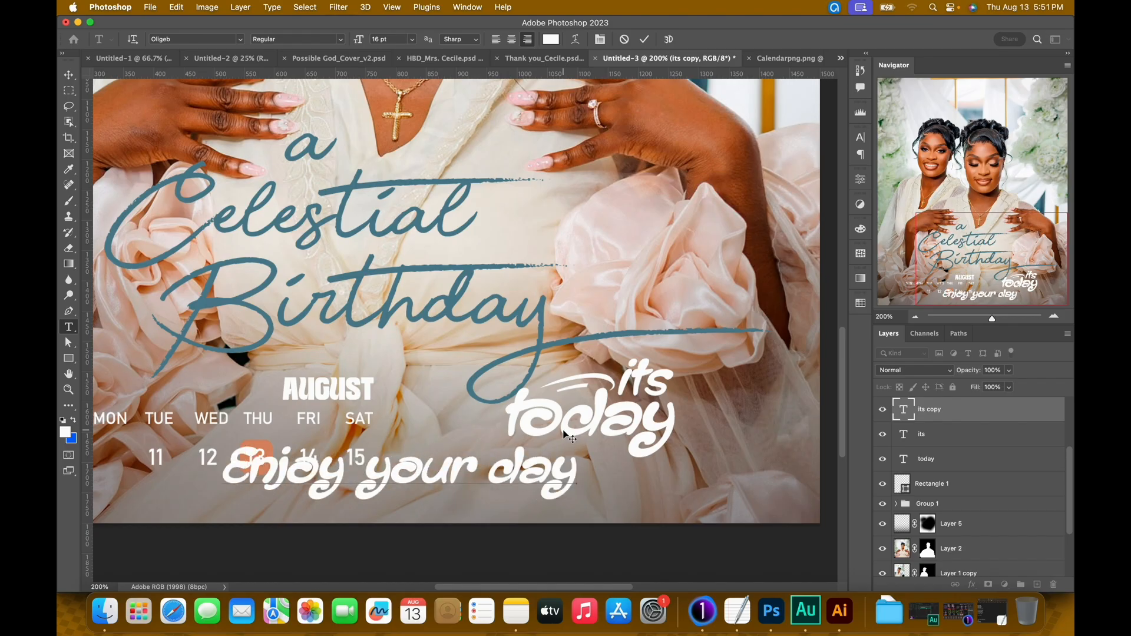
- Set the "Enjoy your day" text to 3 pt in the AXIS Extra Bold font
key(super+a)
drag(361, 43, 353, 46)
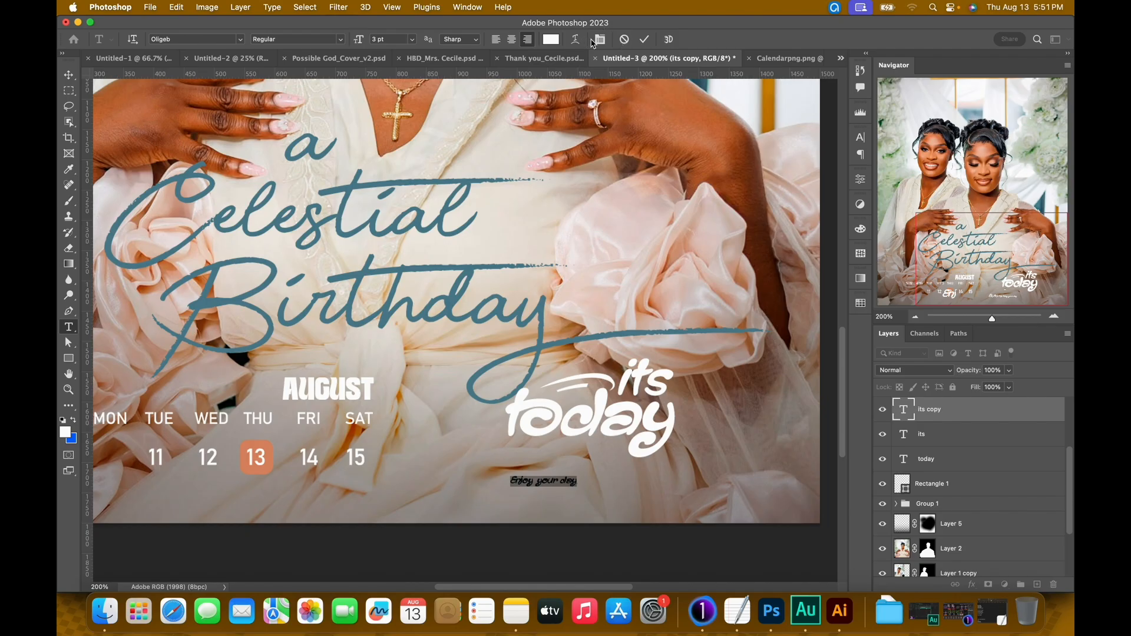
click(187, 40)
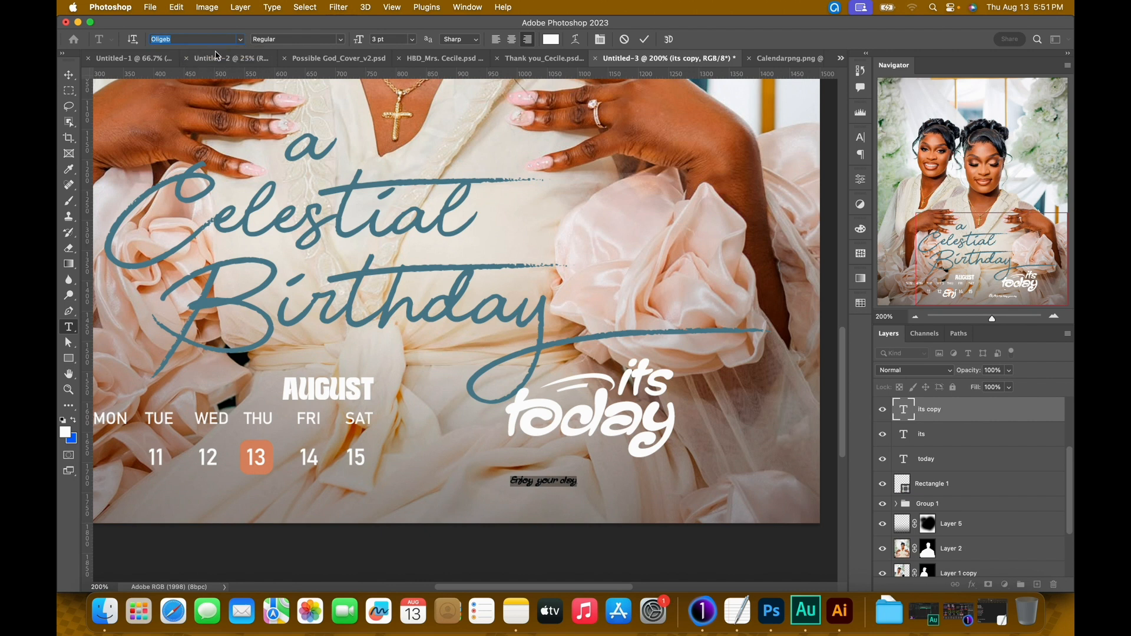
text(axis)
click(253, 80)
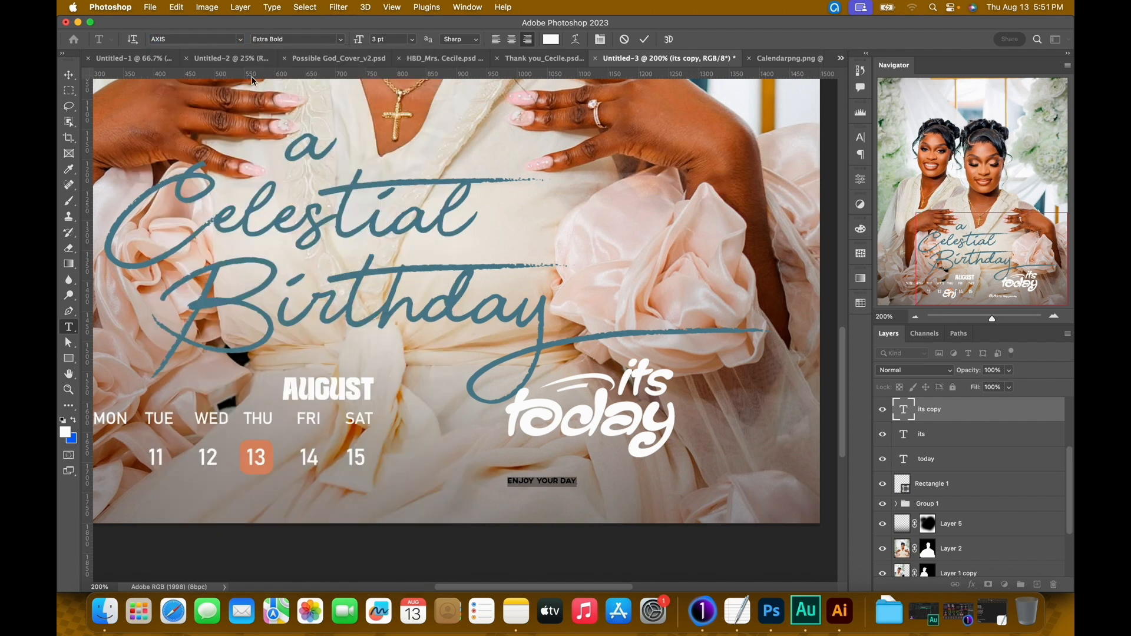
click(644, 38)
key(v)
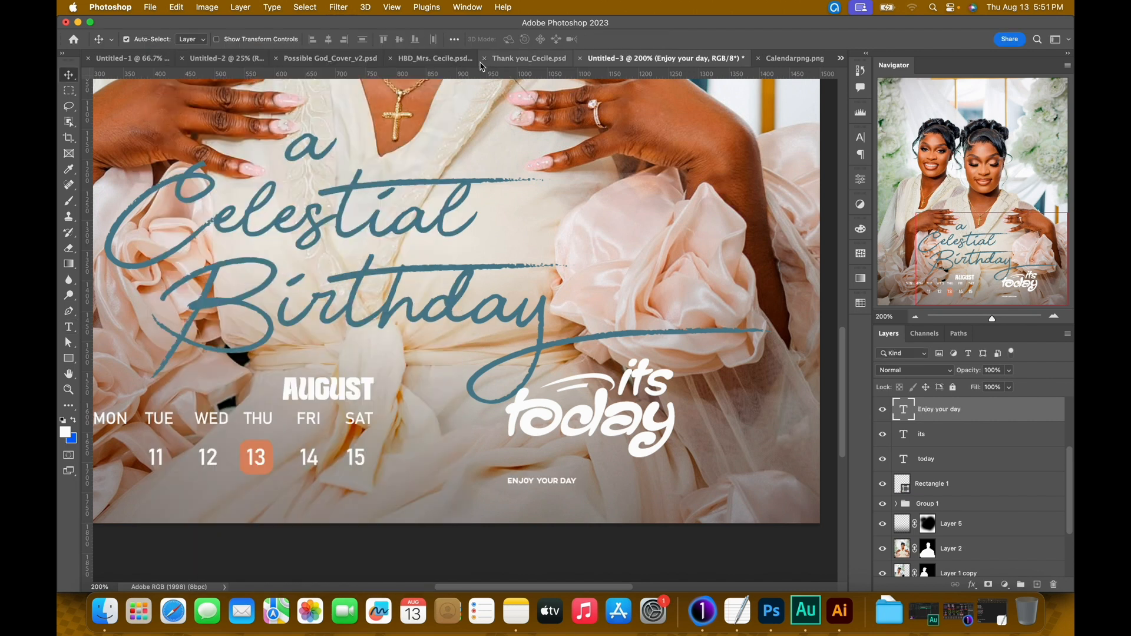
- Switch to the HBD reference document and examine the type settings of its "ENJOY YOUR DAY" text
click(449, 61)
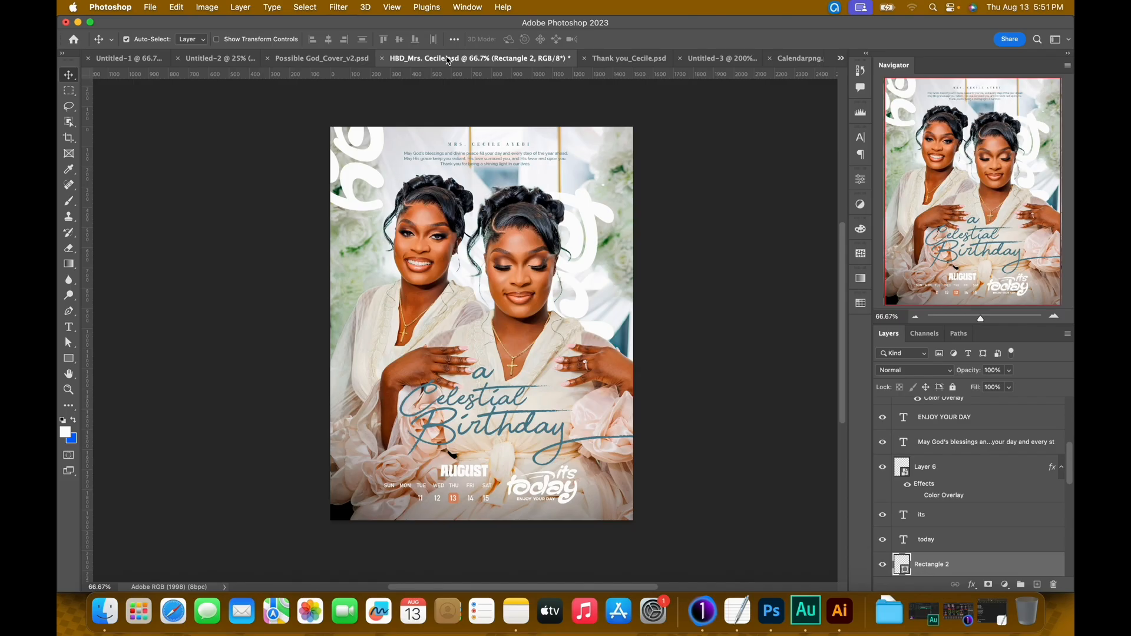
click(551, 500)
key(t)
key(Return)
key(Escape)
key(v)
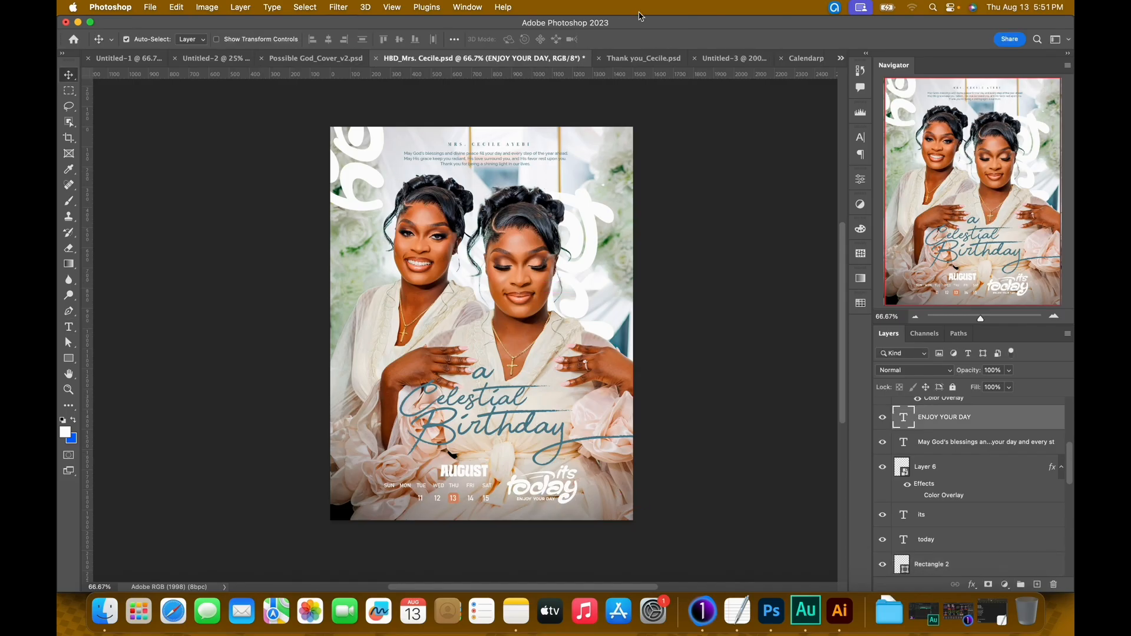
- Return to the Untitled-3 document and nudge "Enjoy your day" up and slightly right, directly beneath "today"
click(734, 59)
key(shift+Up)
key(Right)
key(Right)
key(shift+Up)
key(Right)
key(Right)
key(shift+Up)
key(Right)
key(Right)
key(Right)
key(Right)
key(Right)
key(Right)
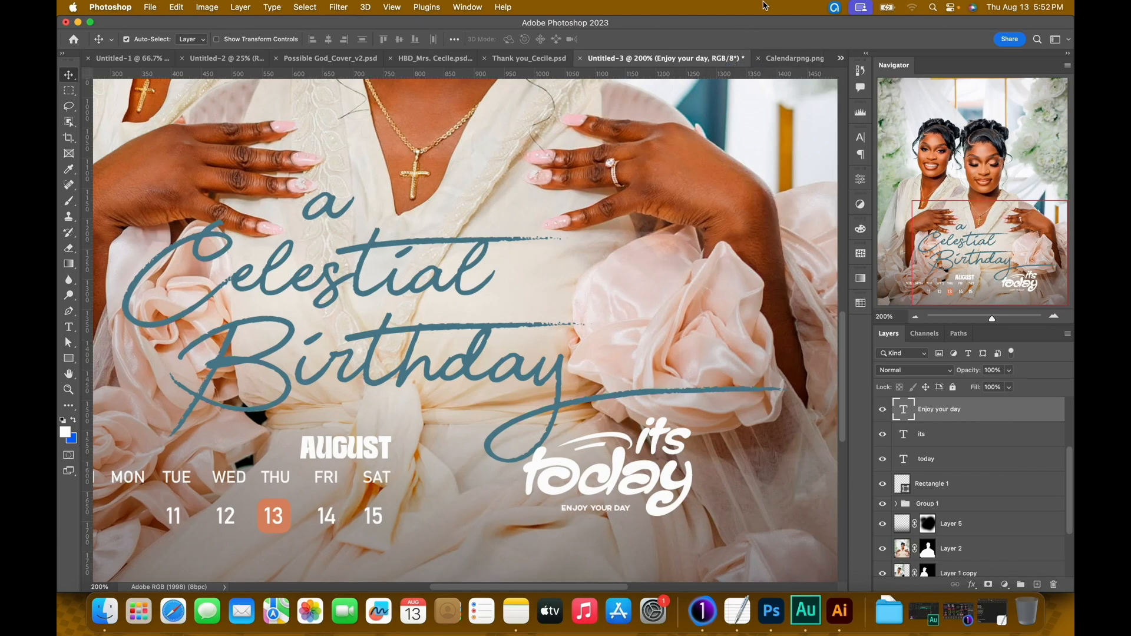
- Set the tracking of the "Enjoy your day" text to 280
click(860, 139)
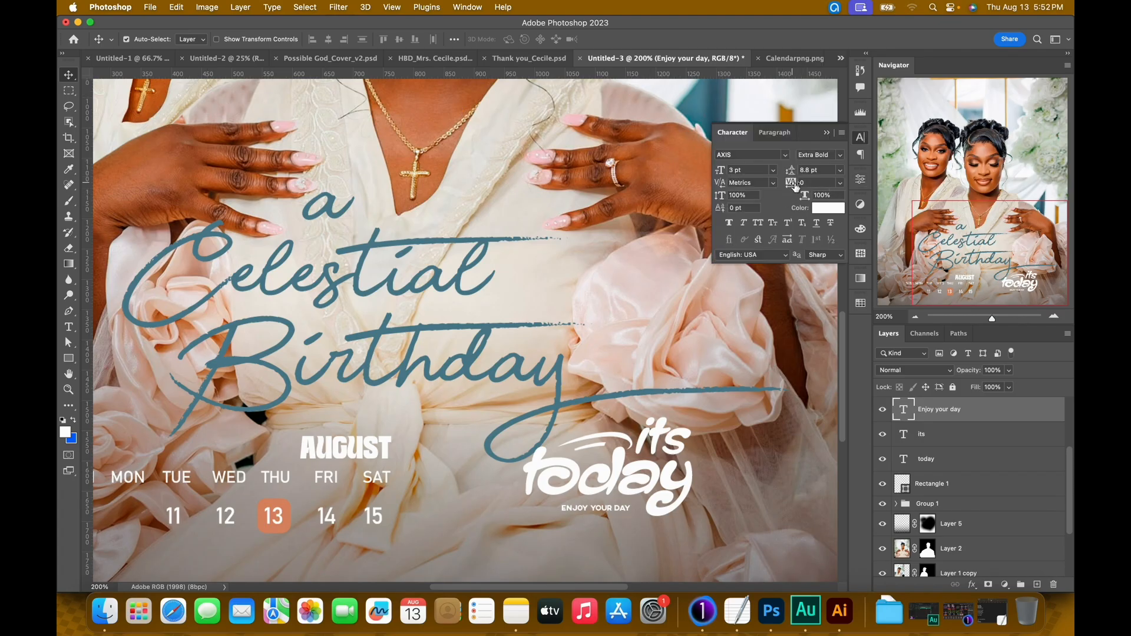
drag(791, 183, 805, 189)
key(super+0)
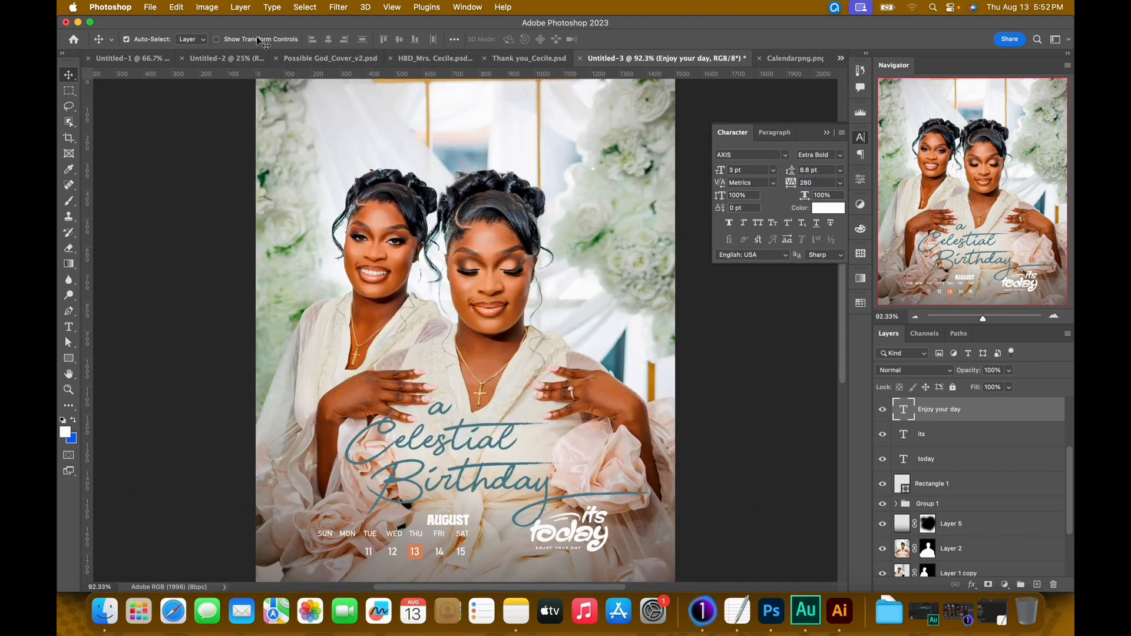
- Compare with the HBD reference, reset the "Enjoy your day" tracking to 0 and set its size to 5 pt, nudging it right beneath "today"
click(412, 59)
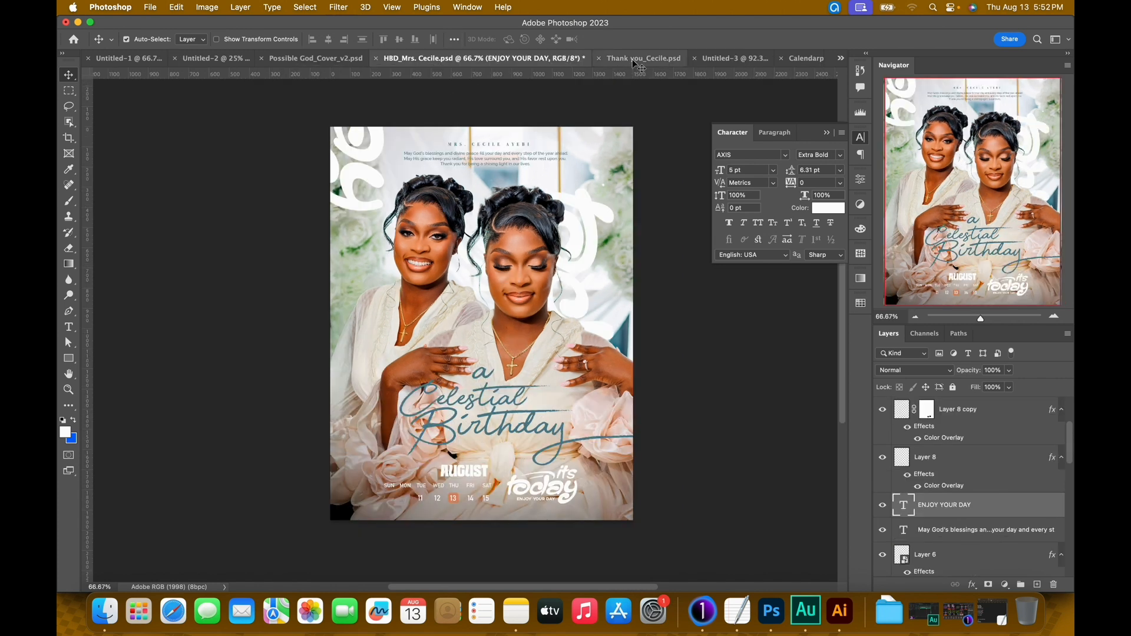
click(727, 58)
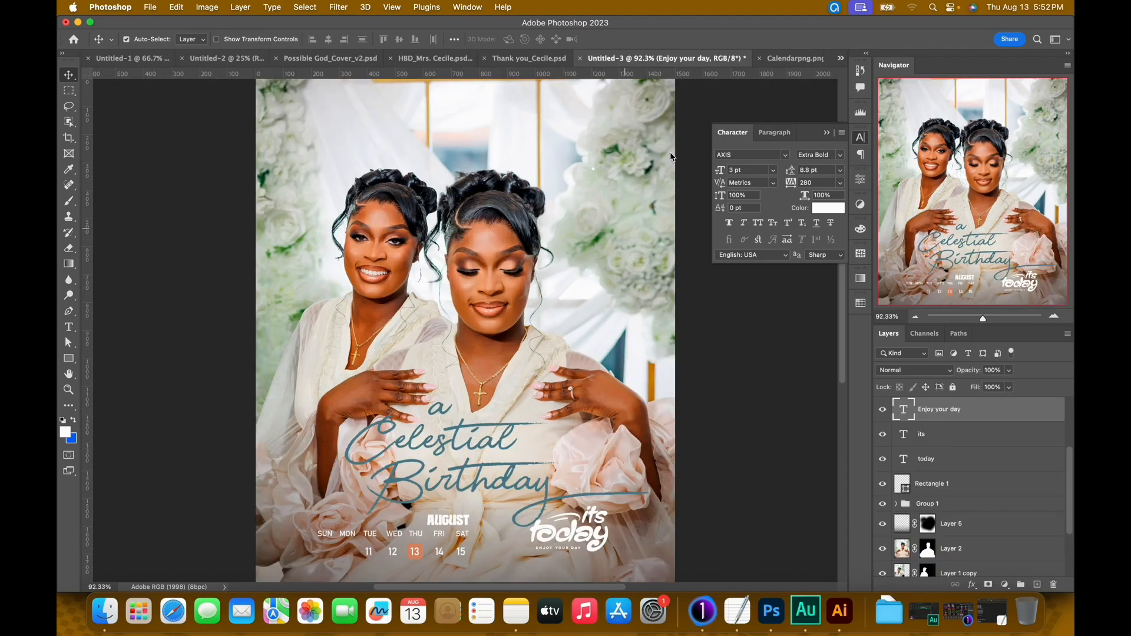
click(816, 183)
text(0)
key(Return)
drag(728, 172, 729, 172)
key(shift+Right)
key(shift+Right)
key(super+plus)
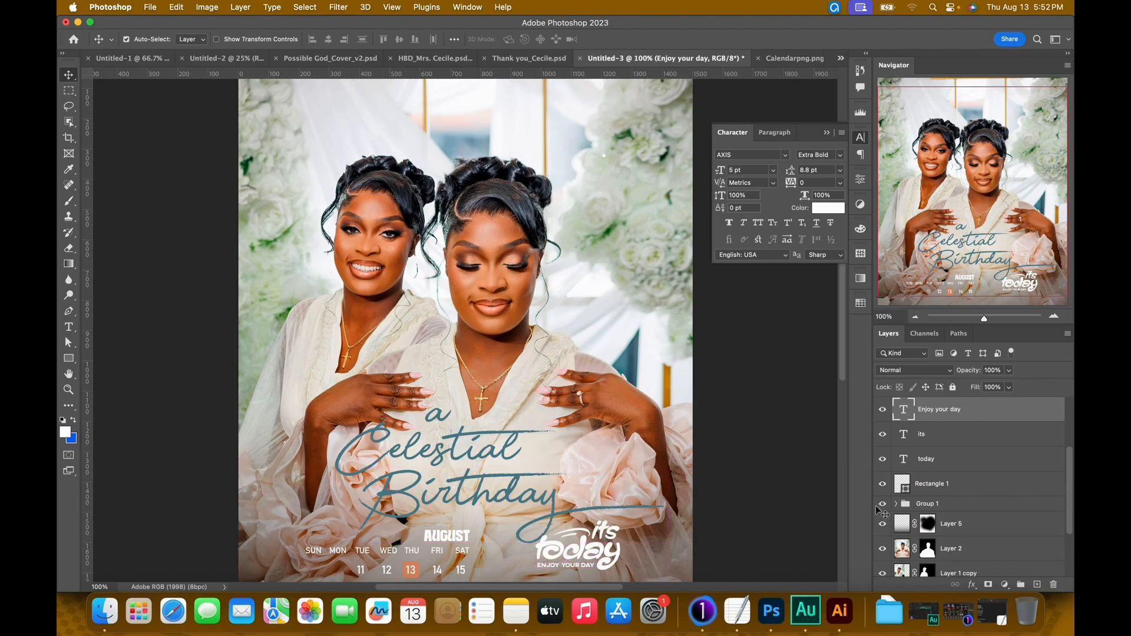
- Identify the swash layers by toggling Layer 6's visibility, and convert the masked Layer 6 copy to a smart object
scroll(957, 495, up, 3)
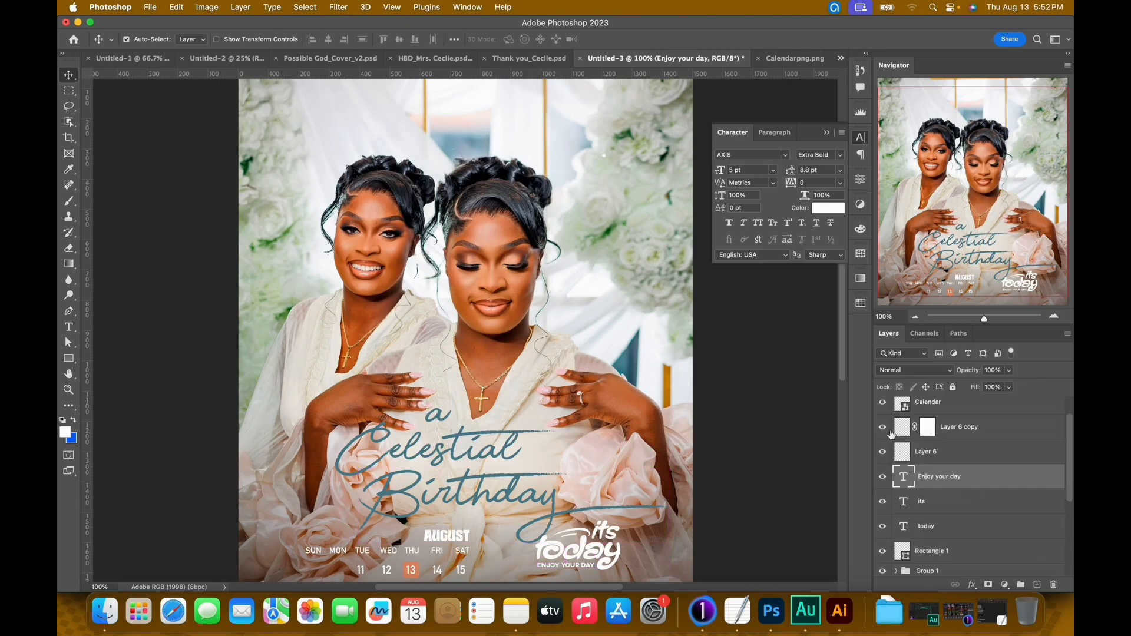
click(882, 454)
click(882, 453)
click(944, 532)
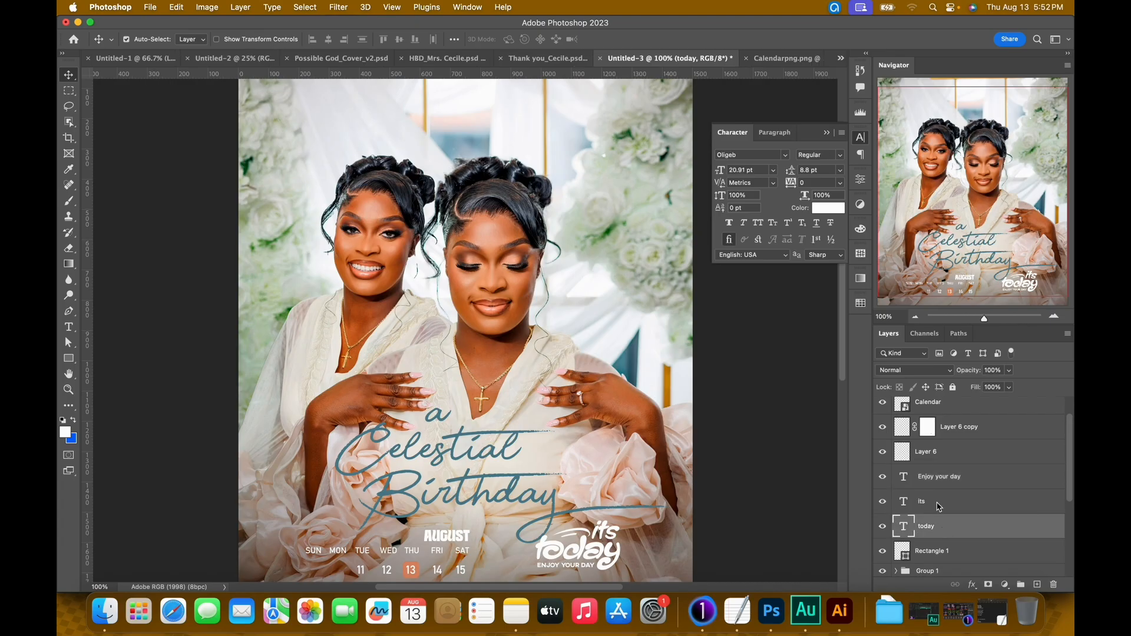
click(978, 429)
right_click(999, 430)
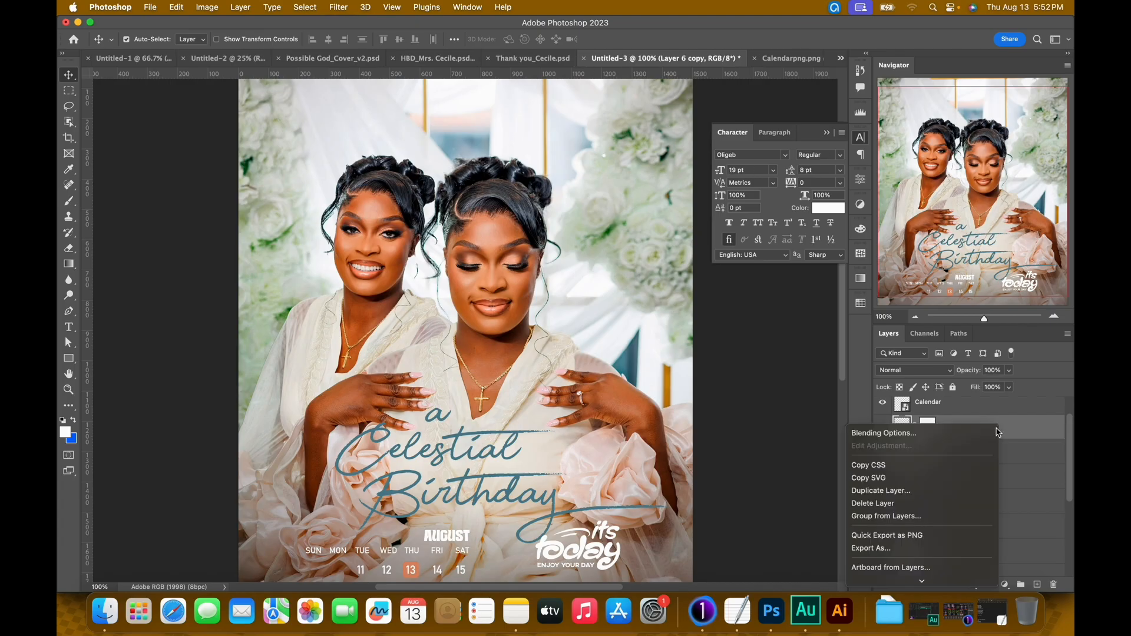
scroll(889, 562, down, 3)
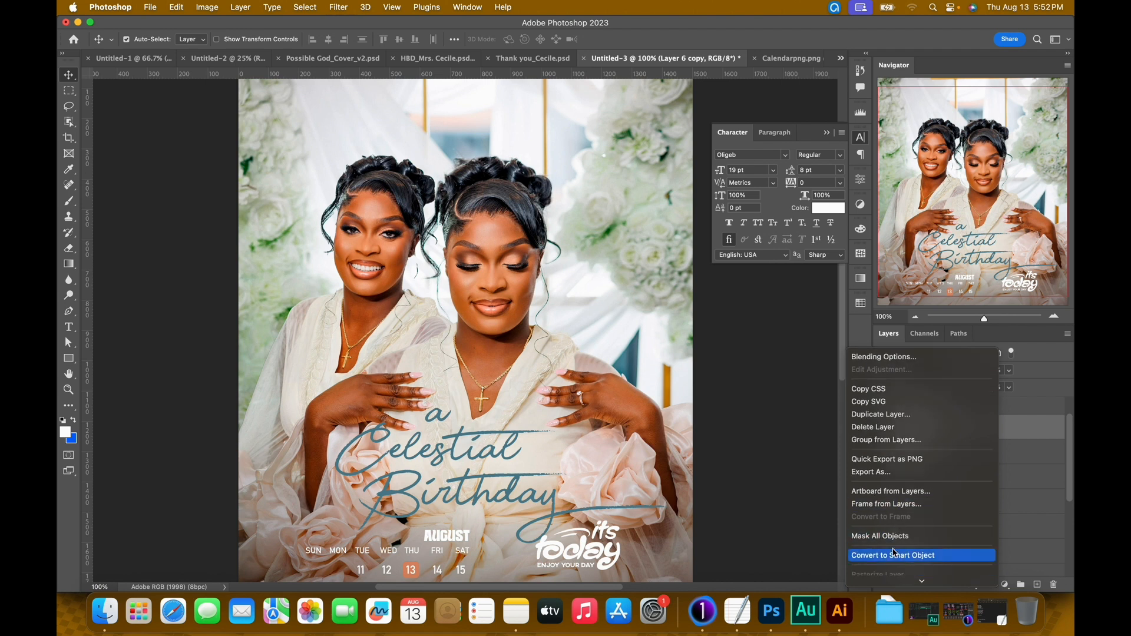
click(894, 556)
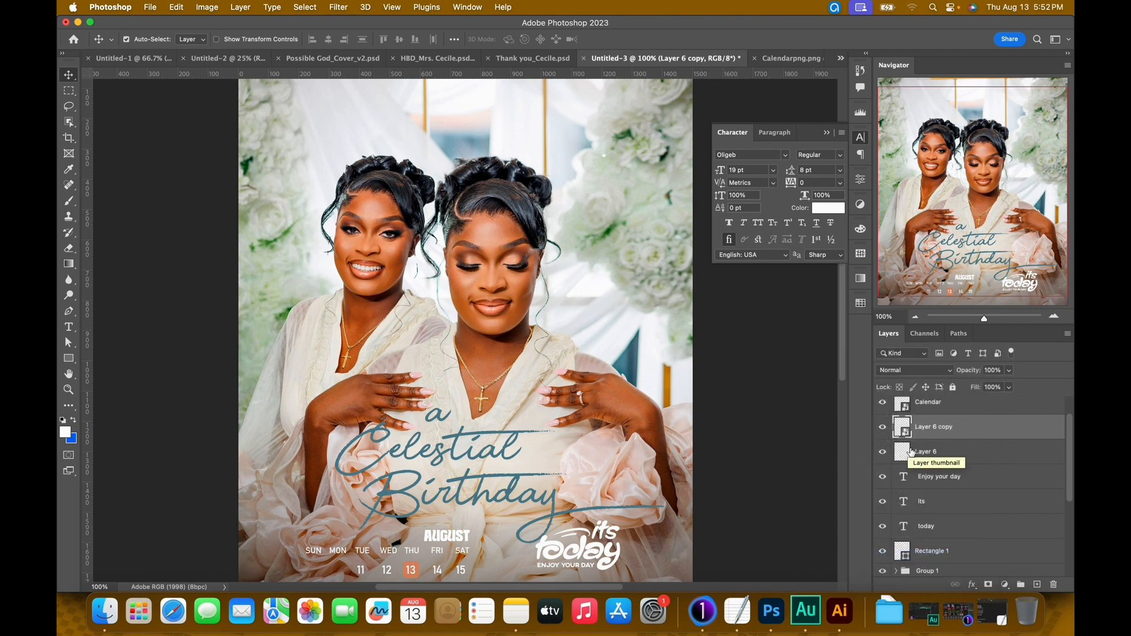
- Convert the original swash on Layer 6 to a smart object
right_click(916, 452)
mouse_move(893, 587)
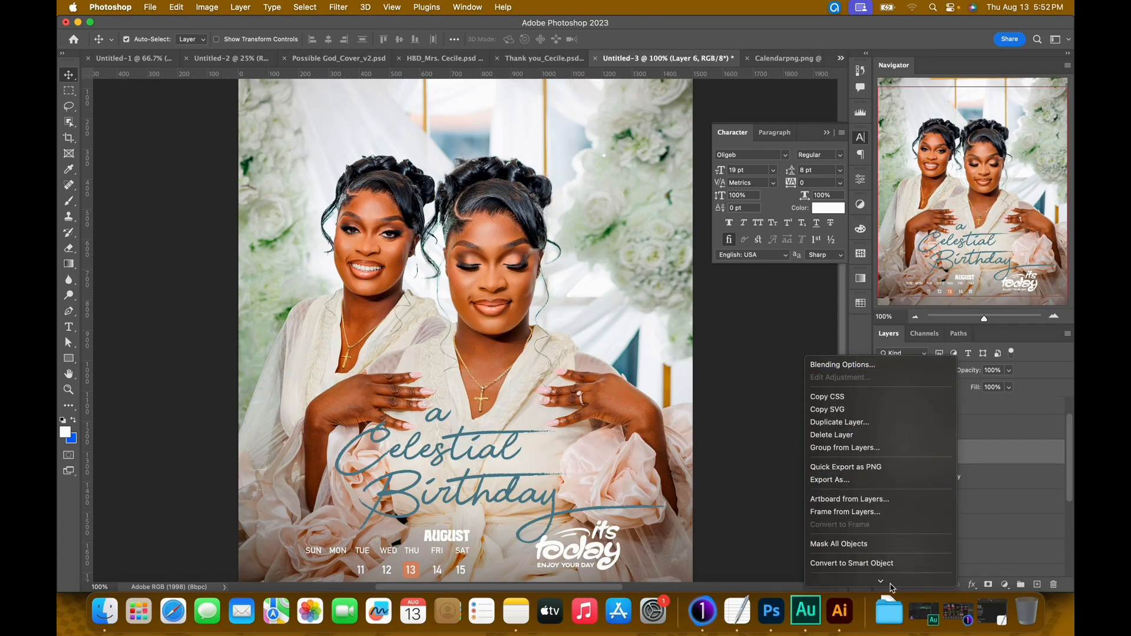
click(880, 538)
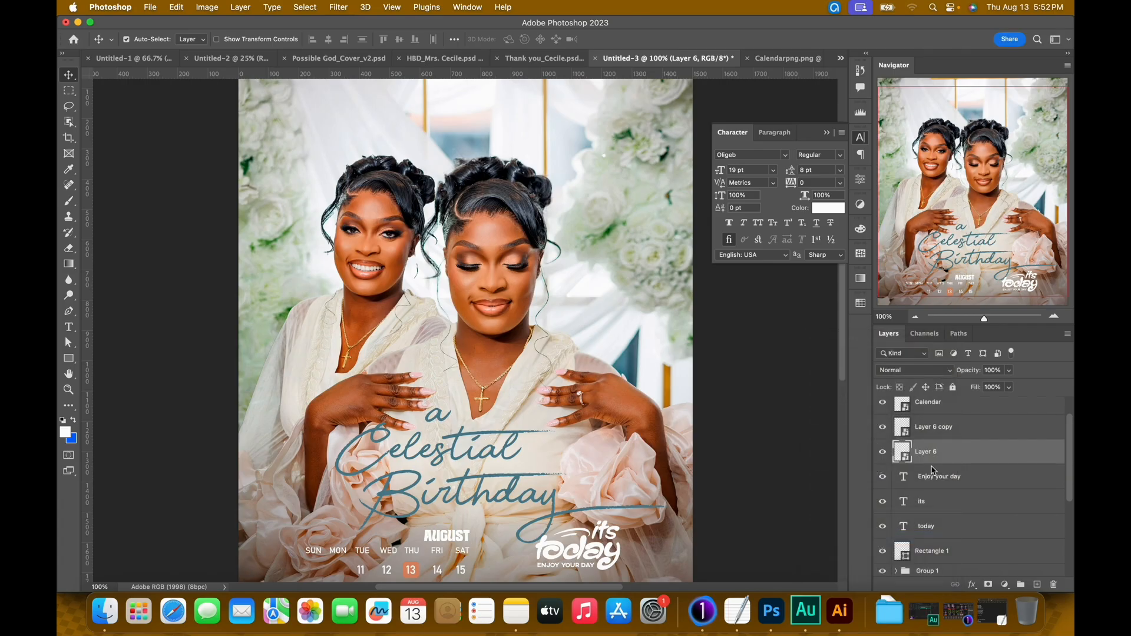
- Group the layers from Layer 6 copy down to the "today" text, including both swashes and all three texts
key(ctrl+j)
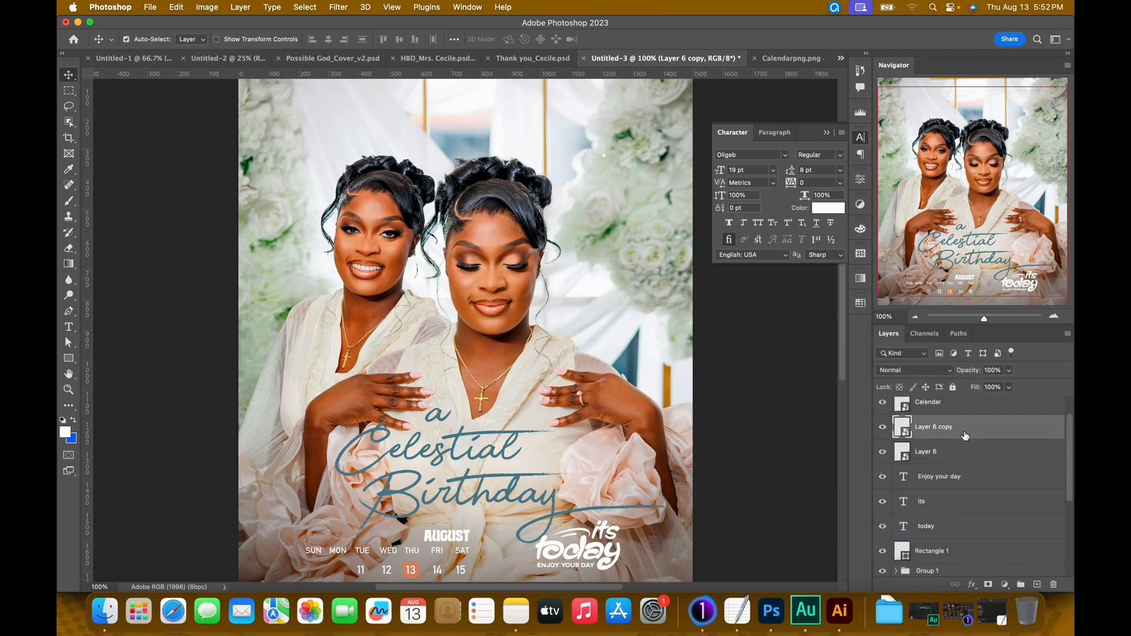
shift+click(957, 531)
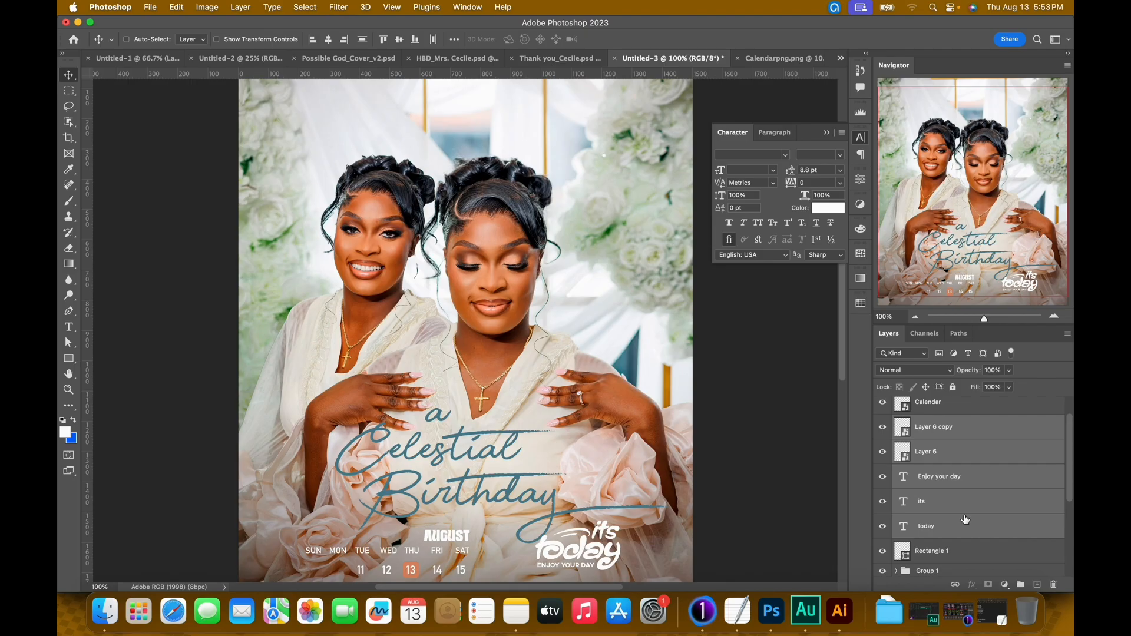
key(super+g)
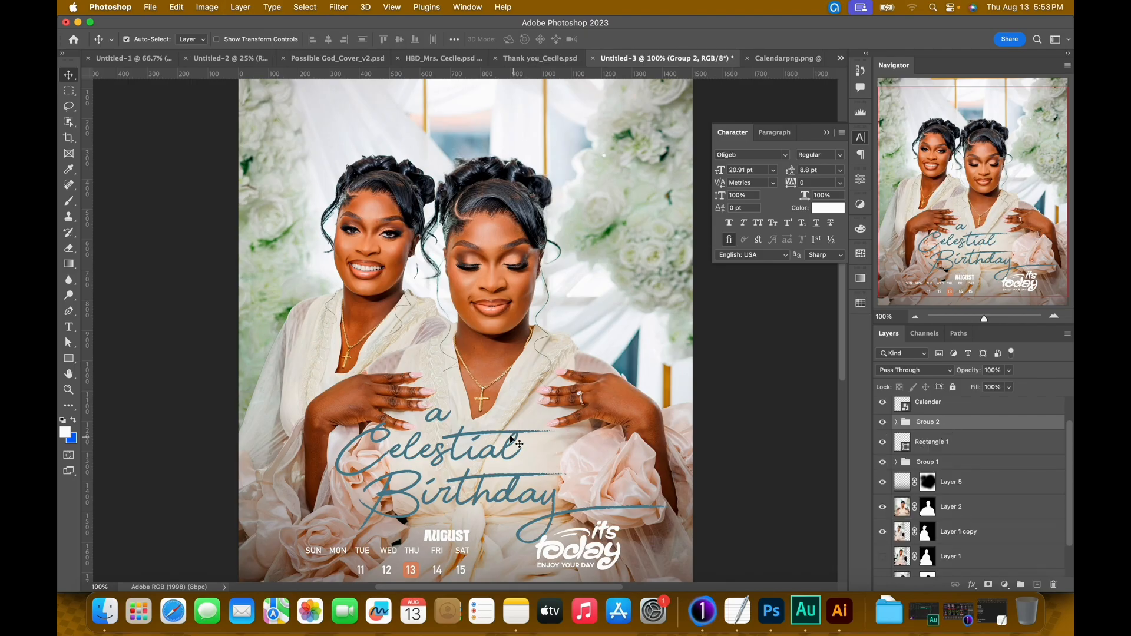
- Scale the "its today" lettering group down to about 90.63%
scroll(510, 435, down, 3)
key(super)
key(super+t)
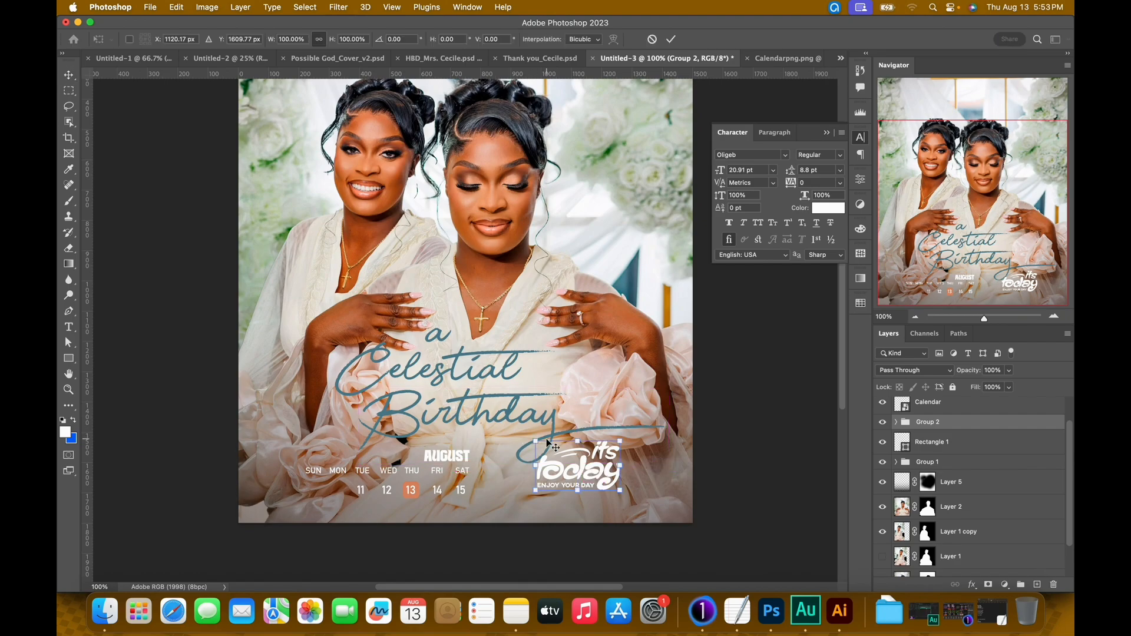
drag(623, 446, 615, 446)
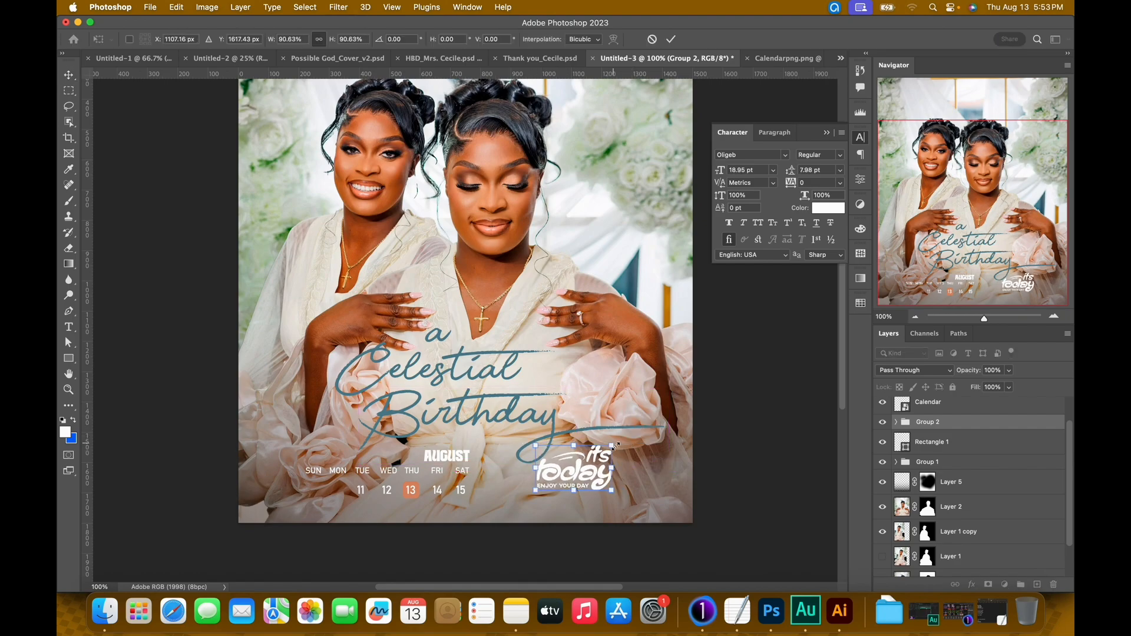
key(Return)
- Nudge the scaled "its today" lettering group left towards the calendar
key(super+minus)
key(Left)
key(Left)
key(Left)
key(Left)
key(Left)
key(Left)
key(Left)
key(Left)
key(Left)
key(Left)
key(Left)
key(Left)
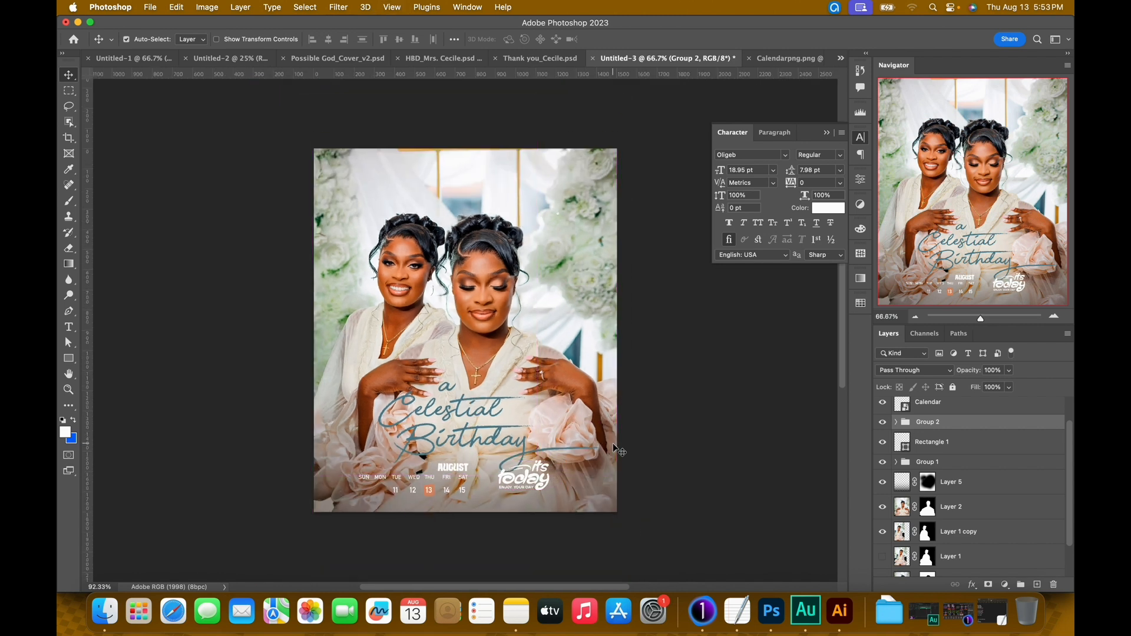
- Compare the layout with the HBD reference document and shift the "its today" group further left in Untitled-3, closer to the calendar
click(440, 61)
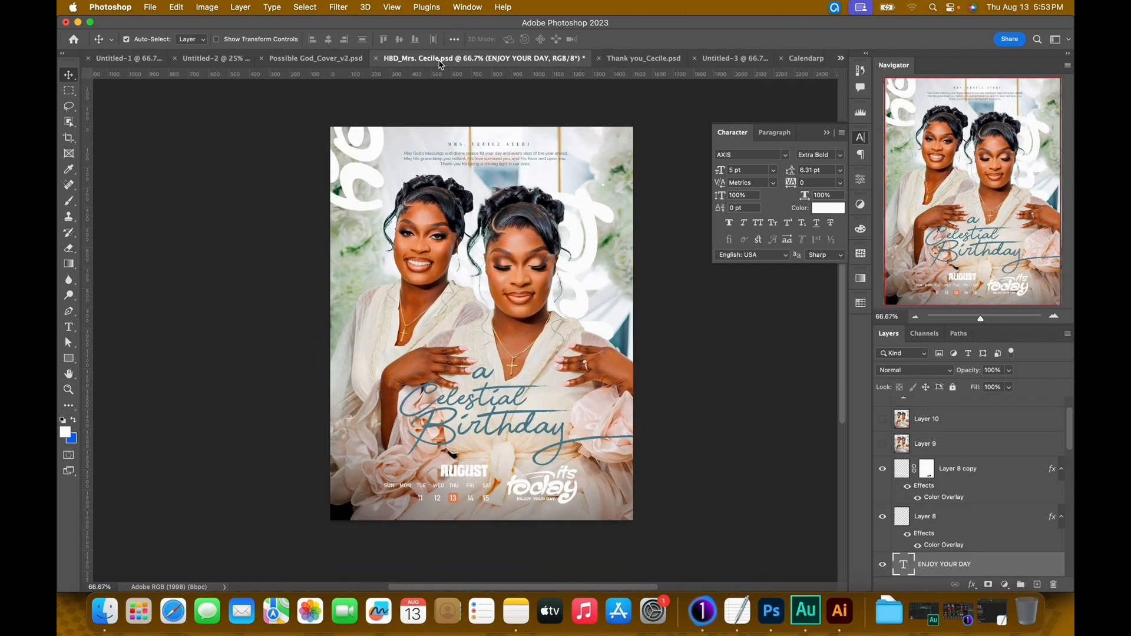
click(656, 61)
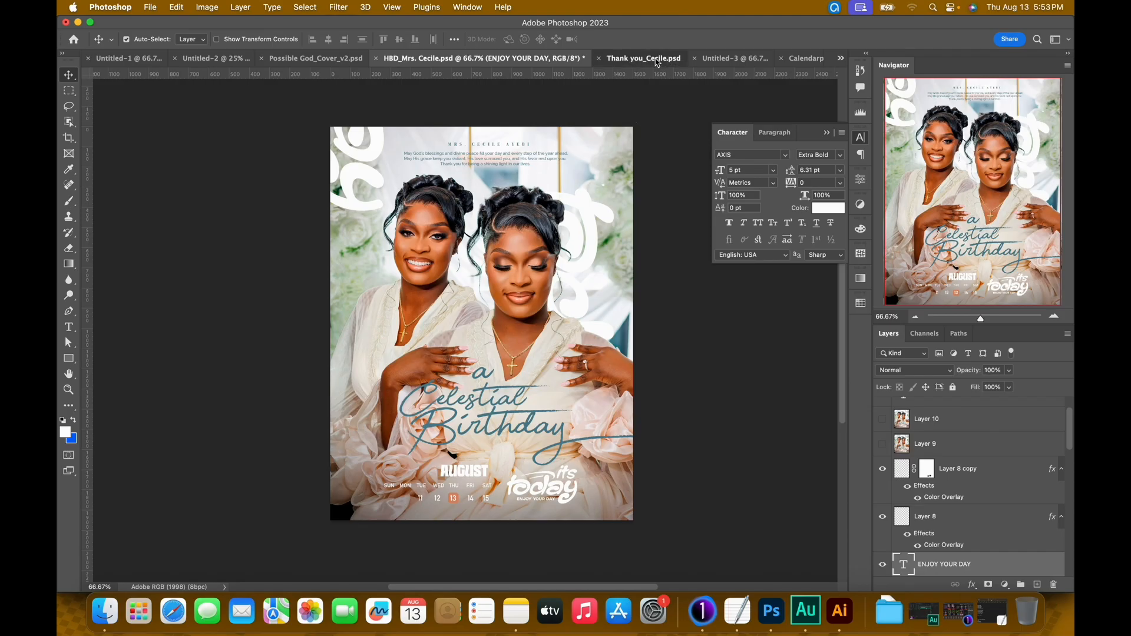
click(761, 58)
key(Left)
key(Left)
key(Left)
key(Left)
key(Left)
key(Left)
key(Left)
key(Left)
key(Left)
key(Left)
key(Left)
key(Left)
key(Left)
key(Left)
key(Left)
key(Left)
key(Left)
key(Left)
key(Left)
key(Left)
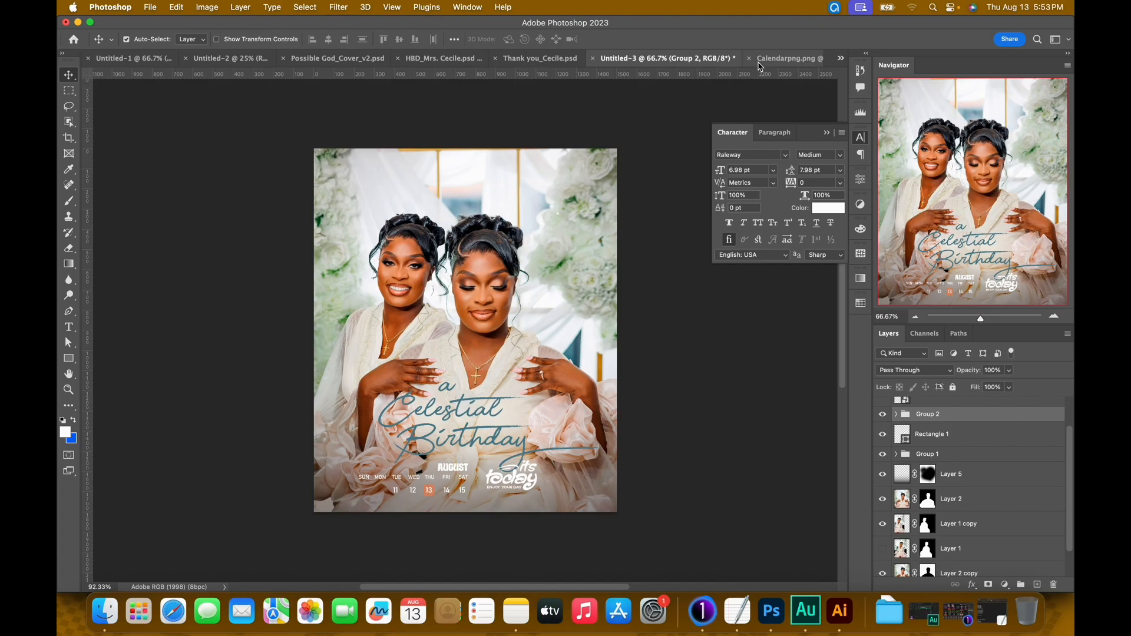
- Enlarge the "its today" lettering group to about 108.46% in its spot beside the calendar
key(super+t)
drag(538, 492, 542, 496)
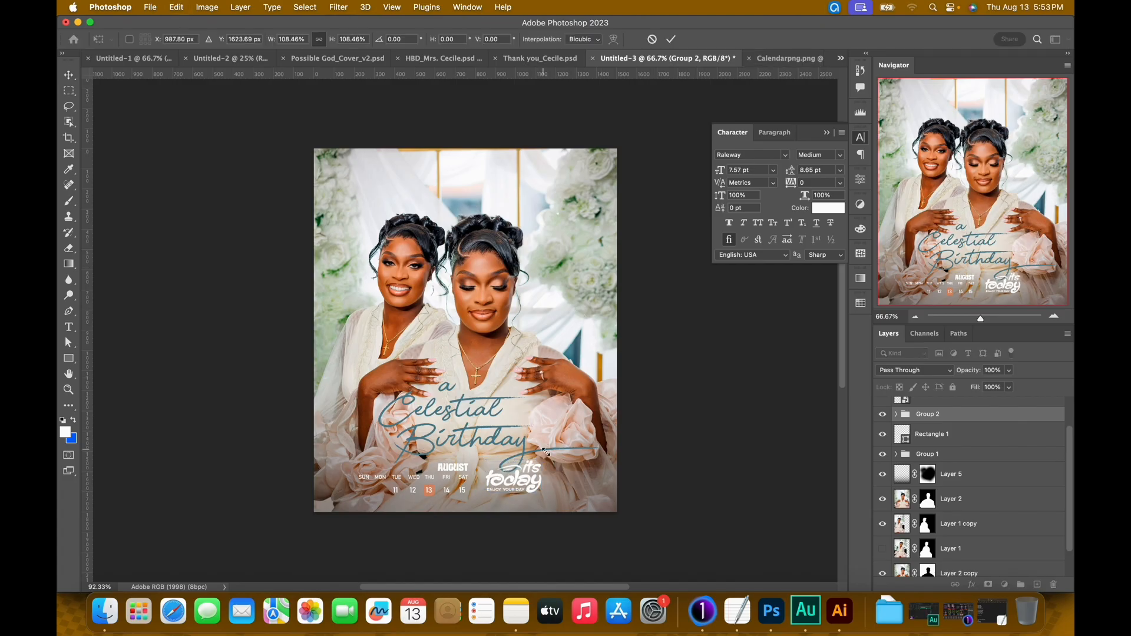
key(Return)
scroll(947, 466, up, 2)
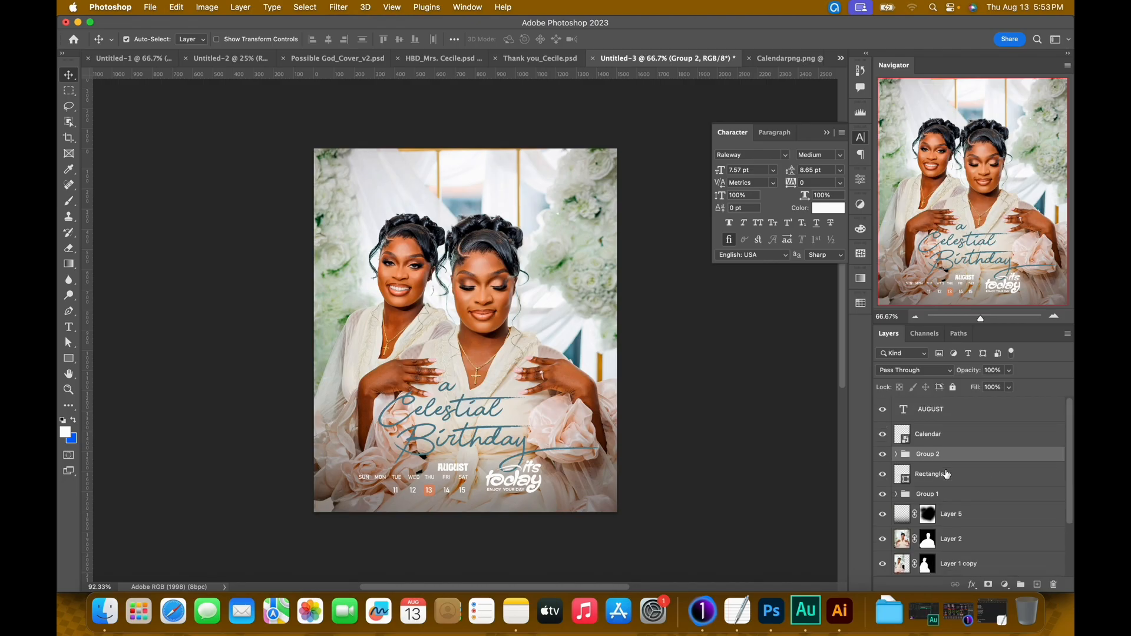
- Nudge the AUGUST text, calendar, date highlight rectangle and "its today" group together to the right towards the flyer's centre
shift+click(951, 479)
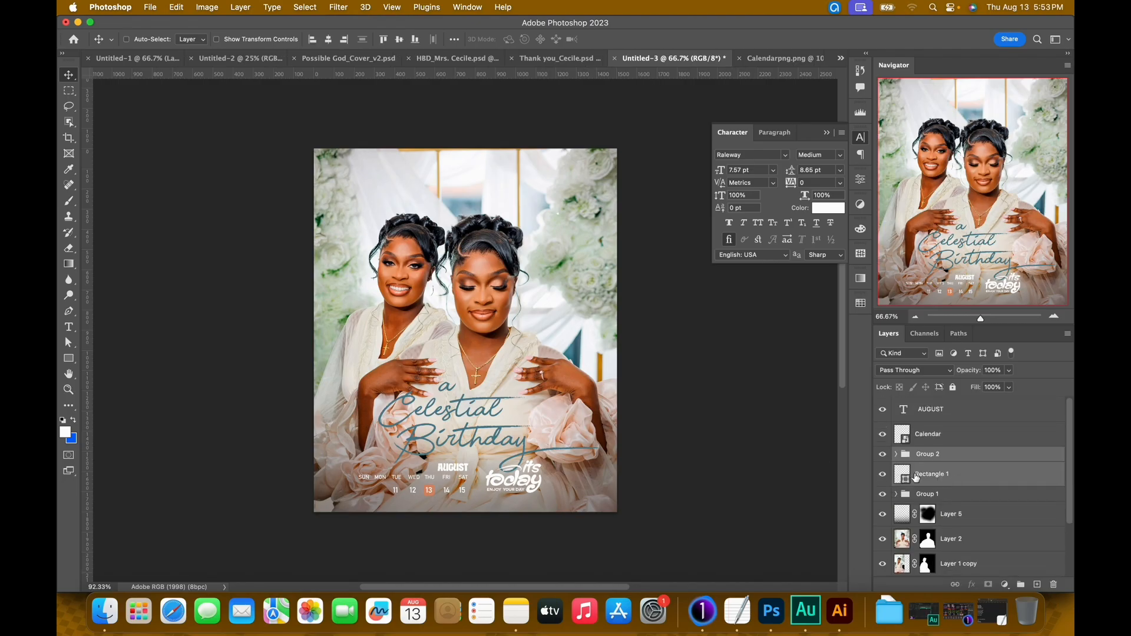
click(882, 474)
super+click(931, 438)
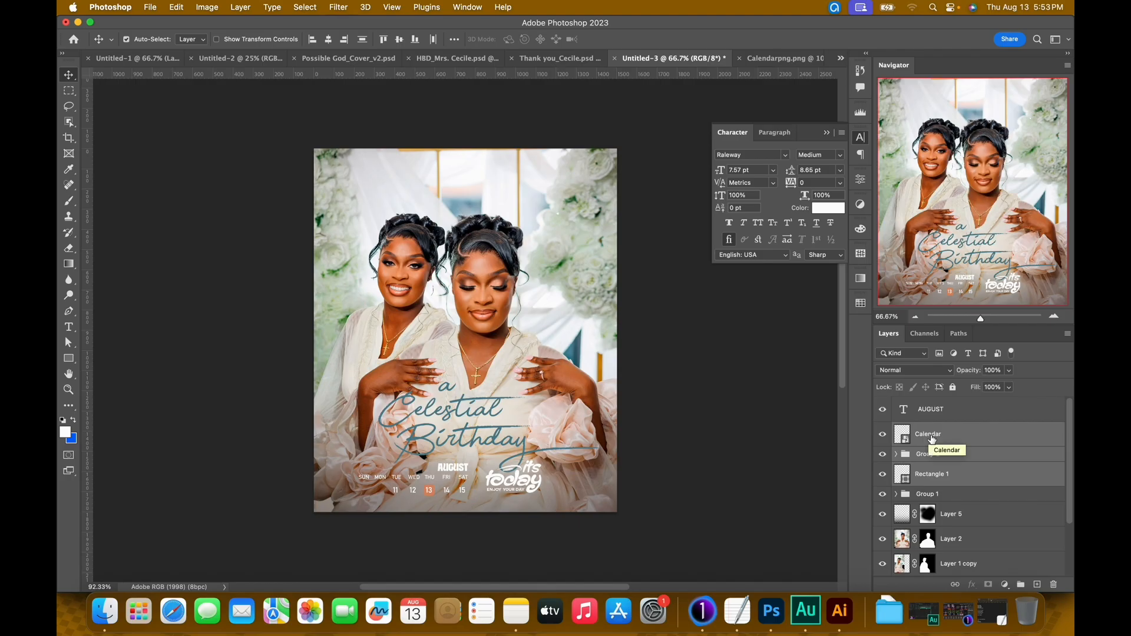
key(Right)
key(Right)
key(Right)
key(Right)
key(Right)
key(Right)
key(Right)
key(Right)
key(Left)
key(Left)
key(Left)
key(Left)
key(Left)
key(Left)
key(Left)
key(Left)
click(962, 417)
key(Right)
key(Right)
key(Right)
key(Right)
key(Right)
key(Right)
key(Right)
key(Right)
key(Right)
key(Right)
key(Right)
key(Right)
key(Right)
key(Right)
key(Right)
key(Right)
key(Right)
key(Right)
key(Right)
key(Right)
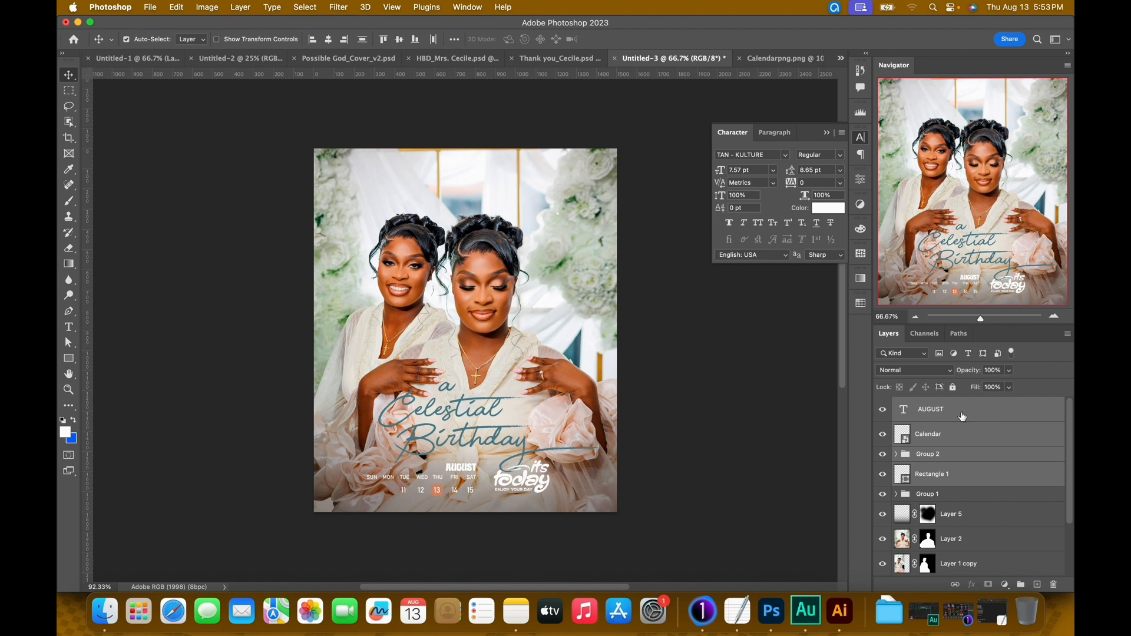
key(Right)
key(Right)
key(Right)
key(Right)
key(Left)
key(Left)
key(Left)
key(Left)
key(Left)
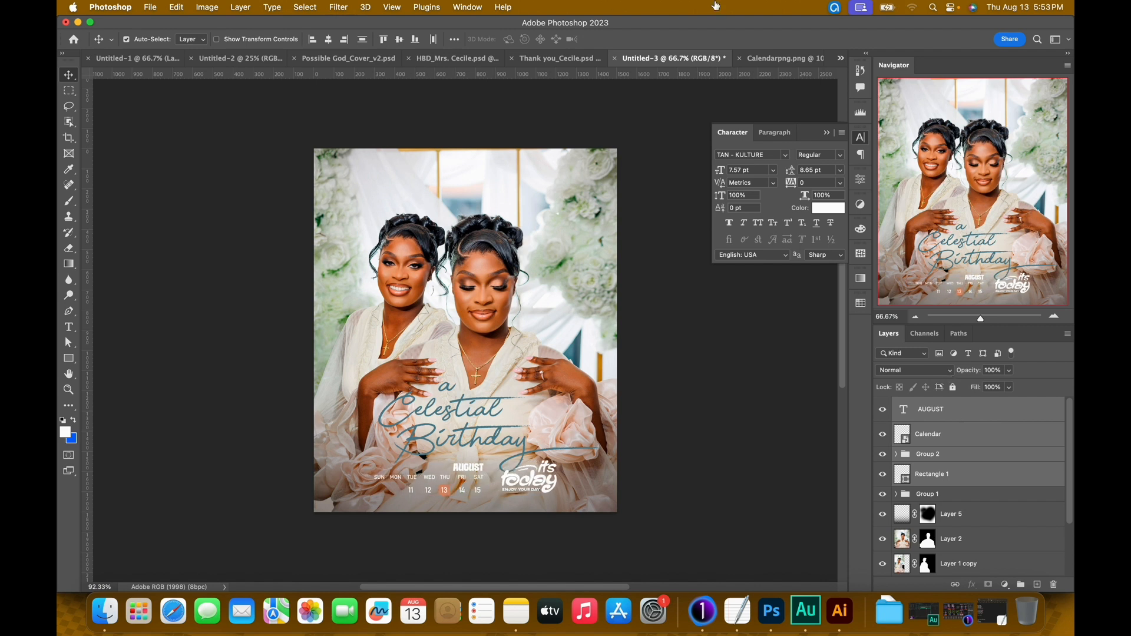
- Check the date row against the HBD reference, then slightly enlarge the selected calendar and "its today" layers in Untitled-3 and nudge them right and down
click(455, 58)
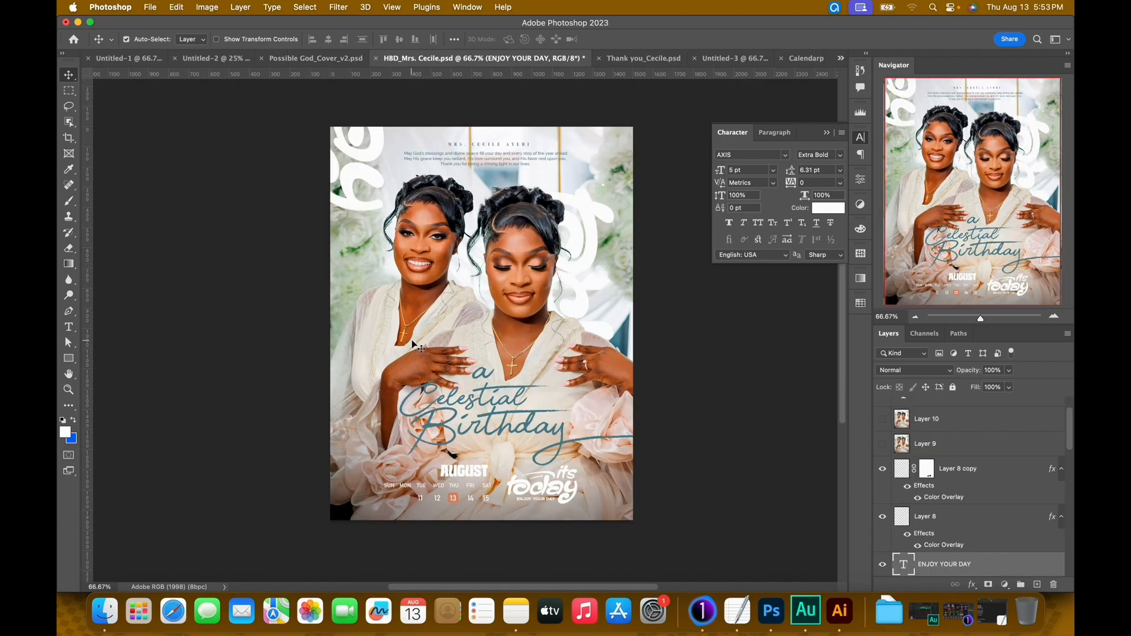
click(729, 59)
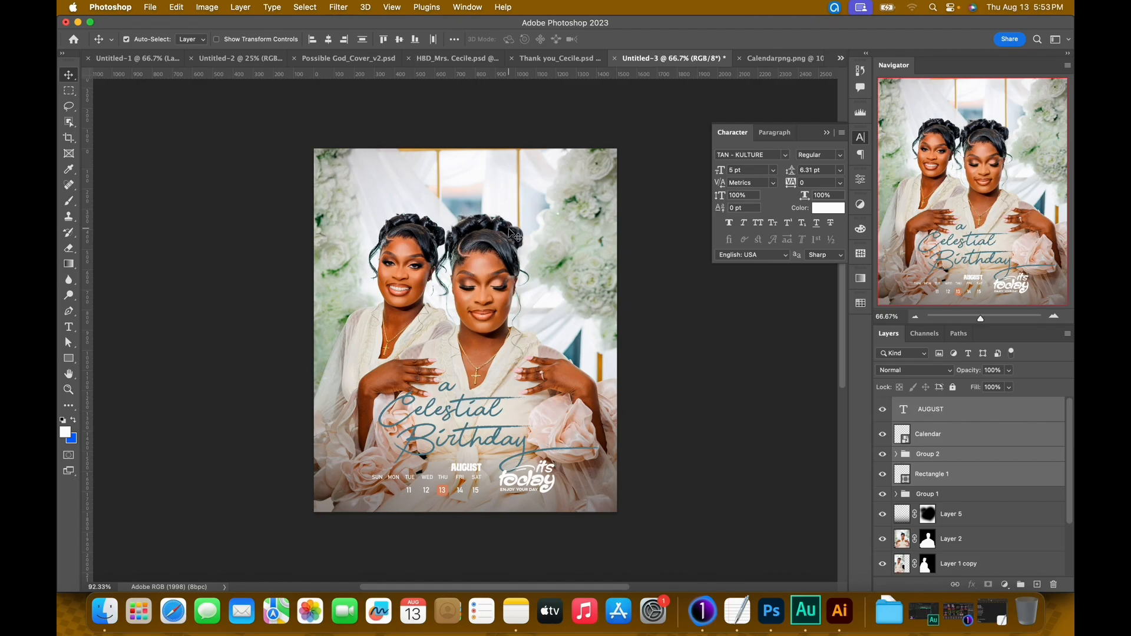
key(super+t)
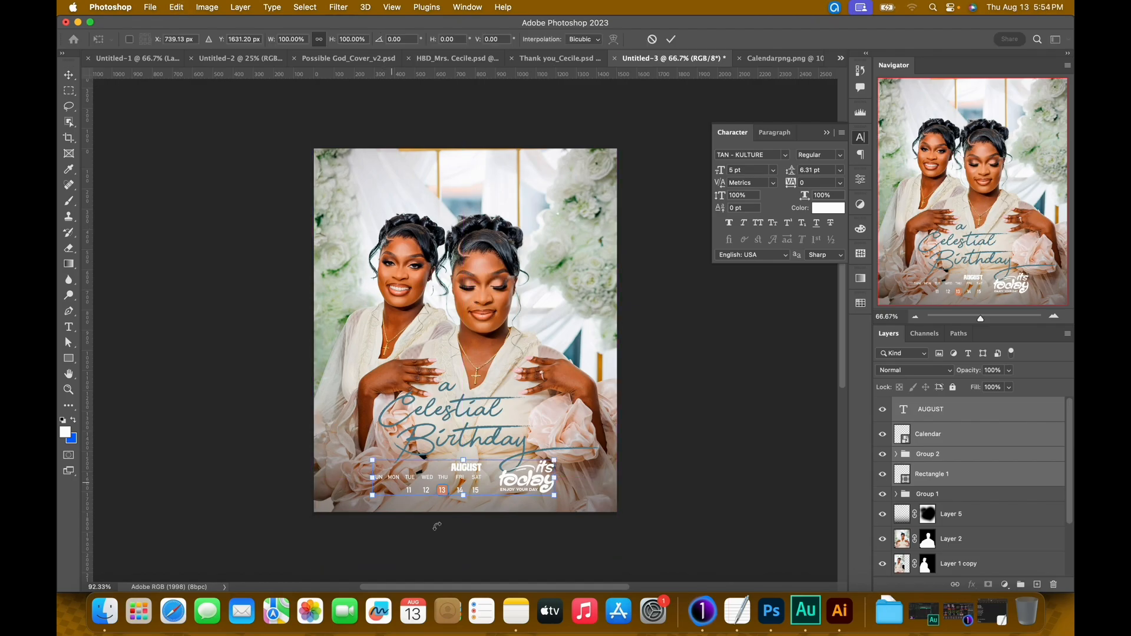
drag(365, 459, 364, 451)
key(Return)
key(Right)
key(Right)
key(Right)
key(Right)
key(Down)
key(Down)
key(Down)
key(Down)
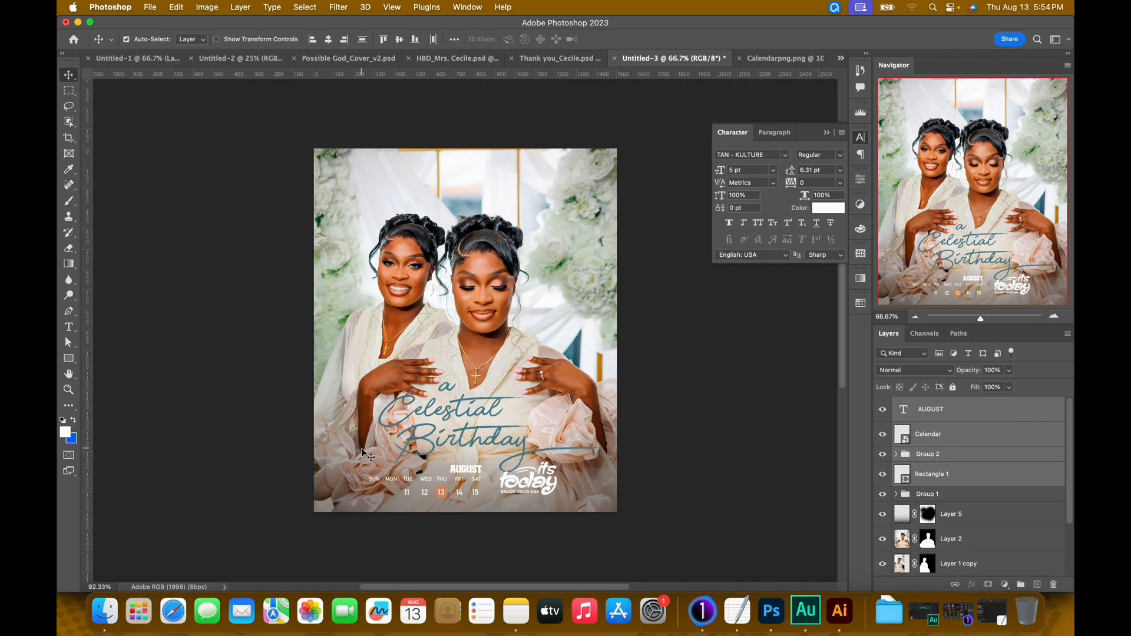
- Select the "a Celestial Birthday" lettering group and compare its placement with the HBD reference document
right_click(443, 416)
click(465, 407)
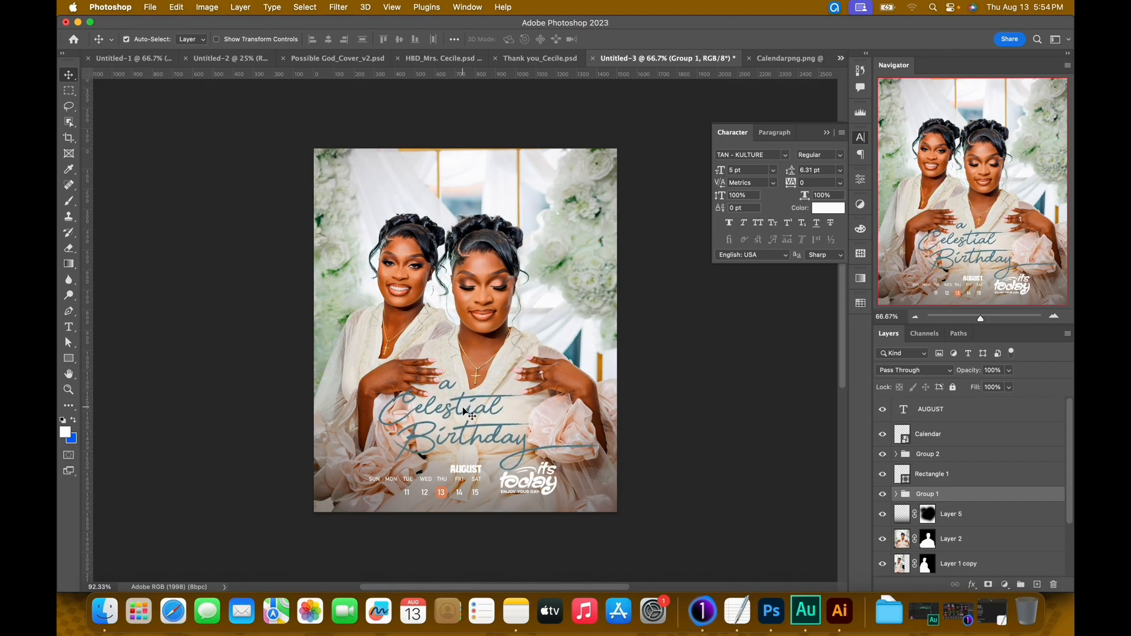
click(438, 59)
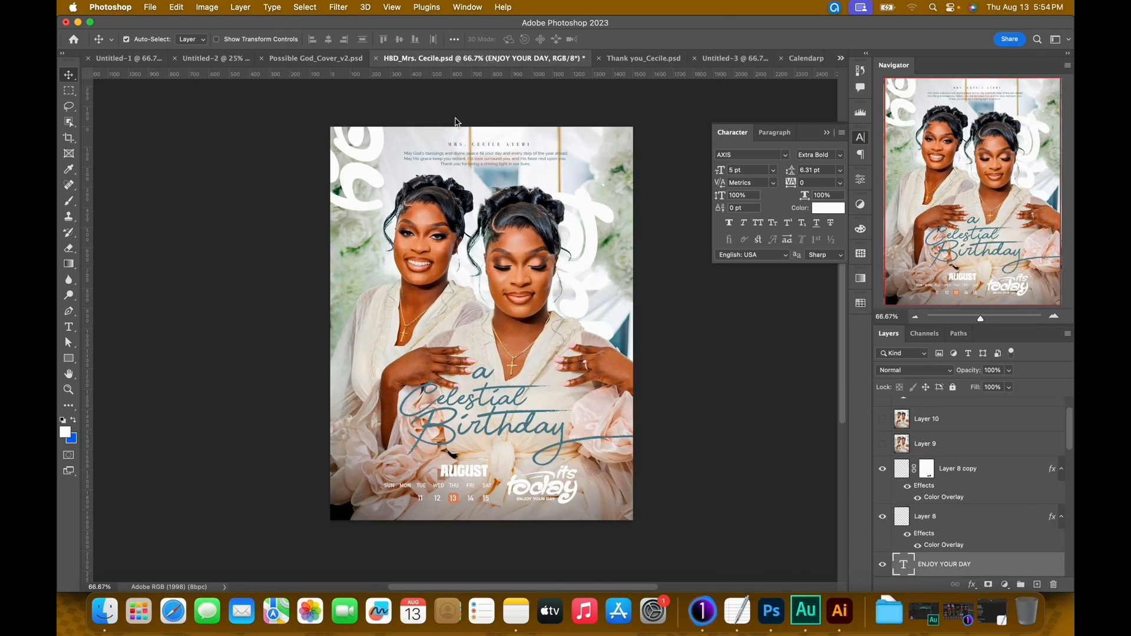
click(730, 59)
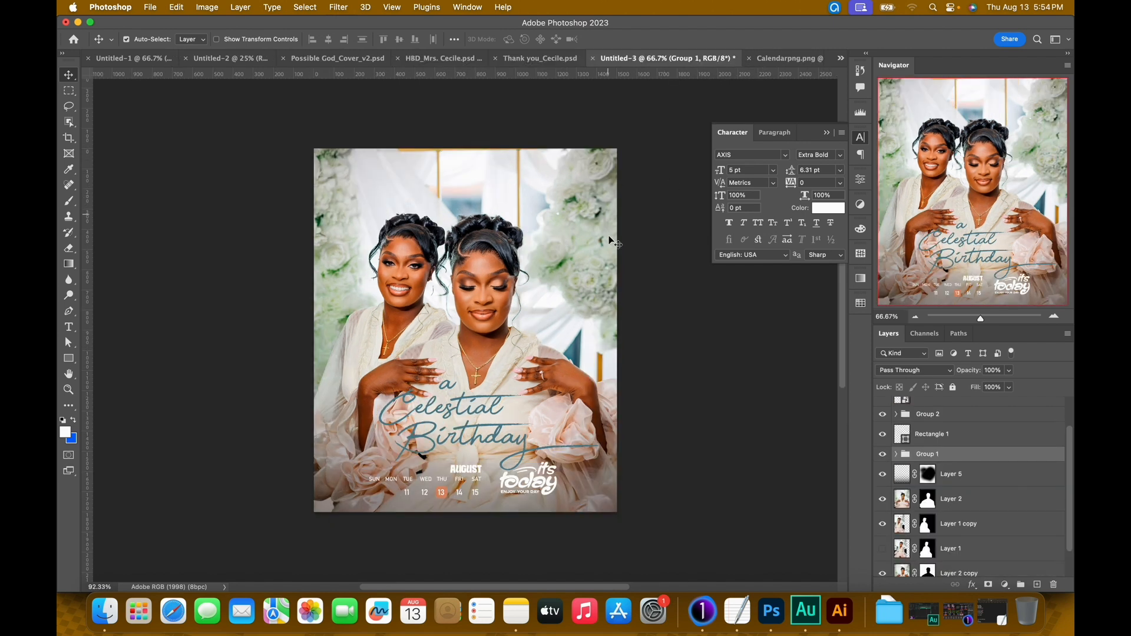
- Select the mask of Layer 5 and set up a black Soft Round brush at 500 px for painting on it
click(579, 475)
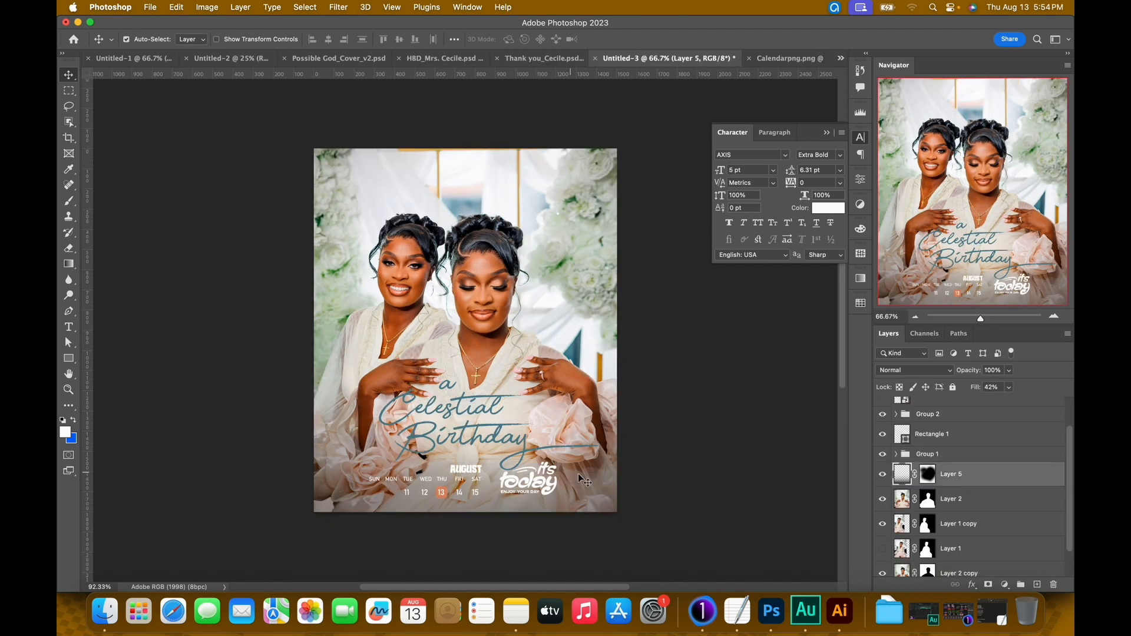
click(927, 474)
key(b)
key(d)
key(x)
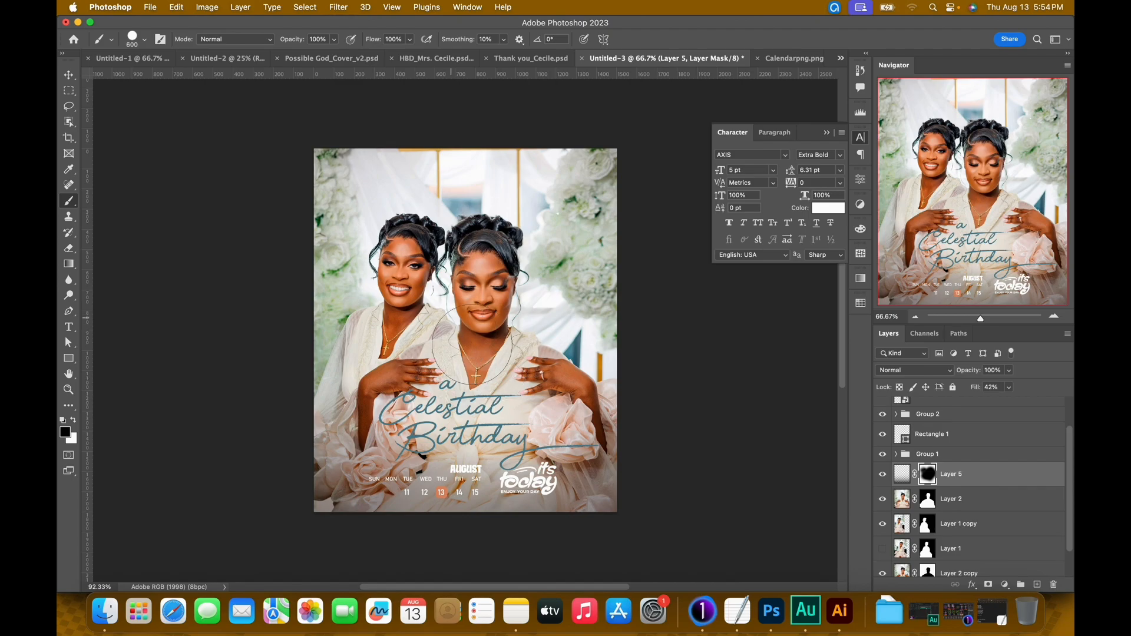
key(bracketleft)
click(147, 39)
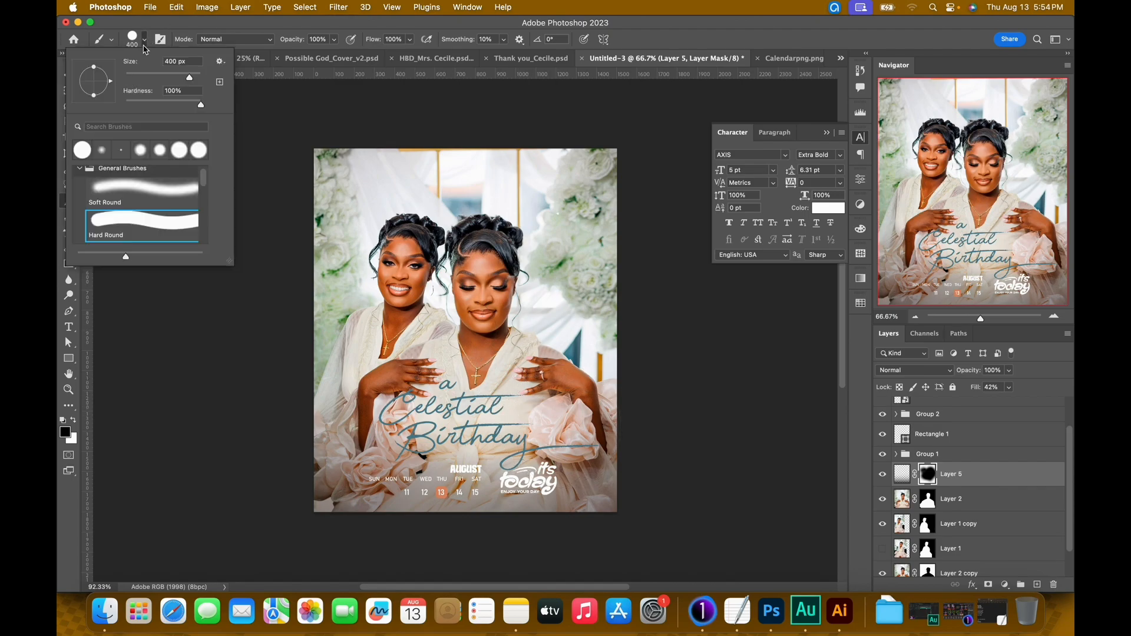
drag(185, 76, 180, 78)
click(155, 182)
key(Escape)
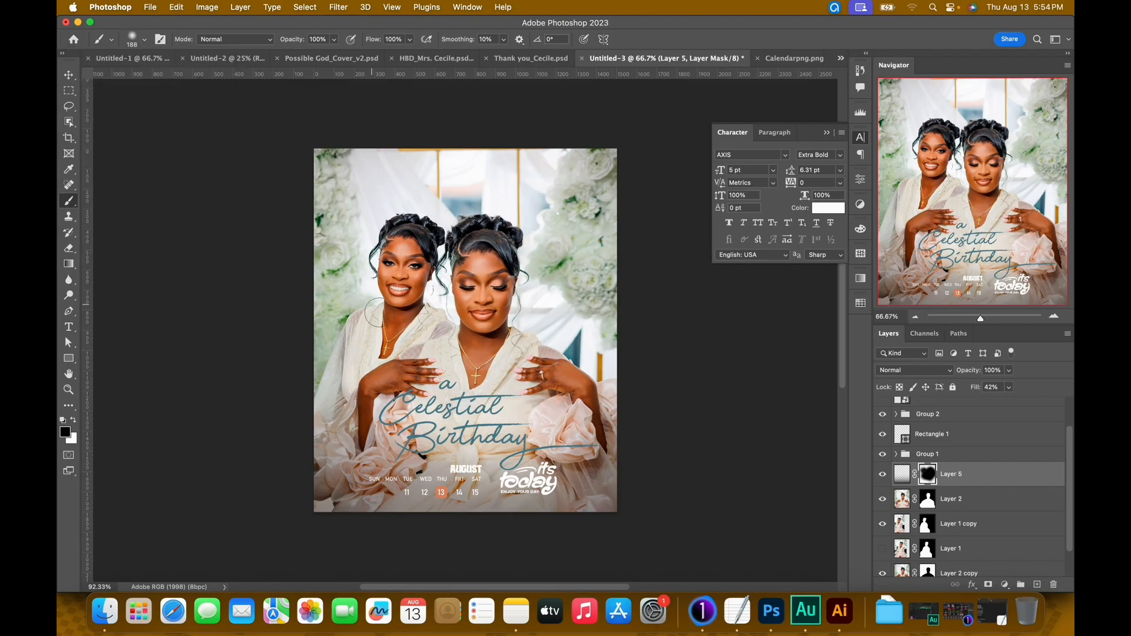
key(bracketright)
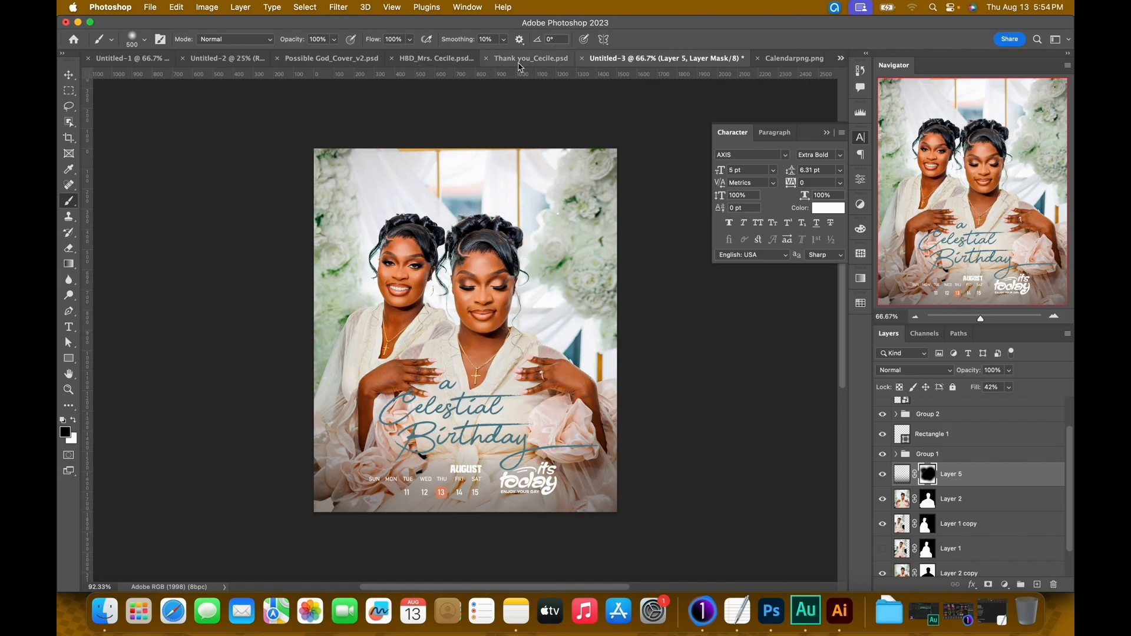
- Compare the Untitled-3 flyer with the HBD reference and the Thank you design
click(441, 67)
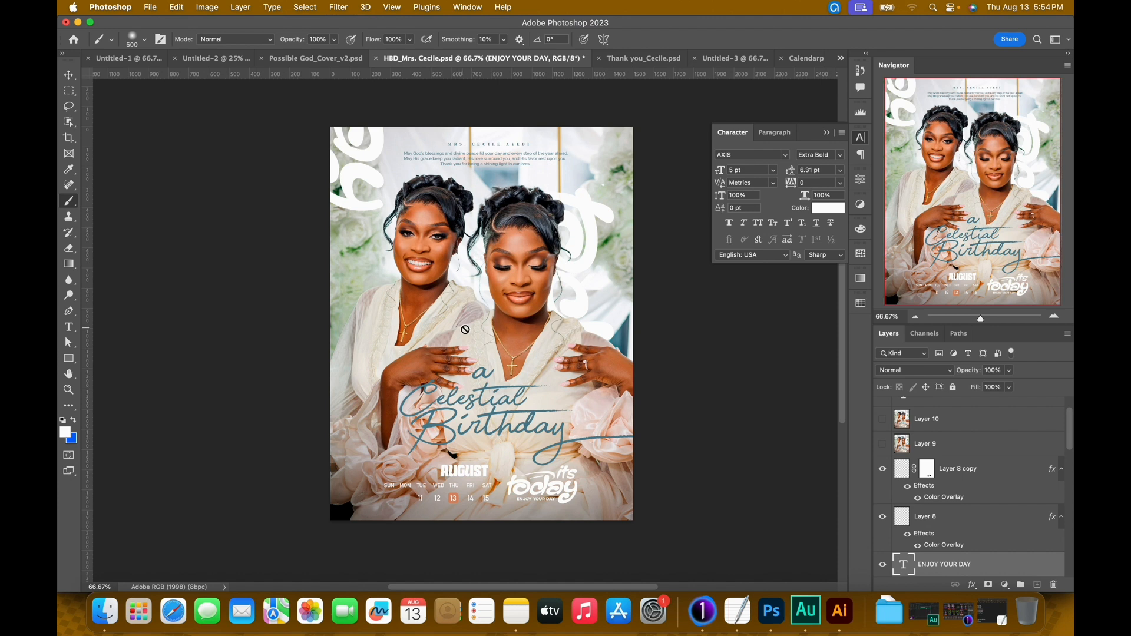
click(639, 59)
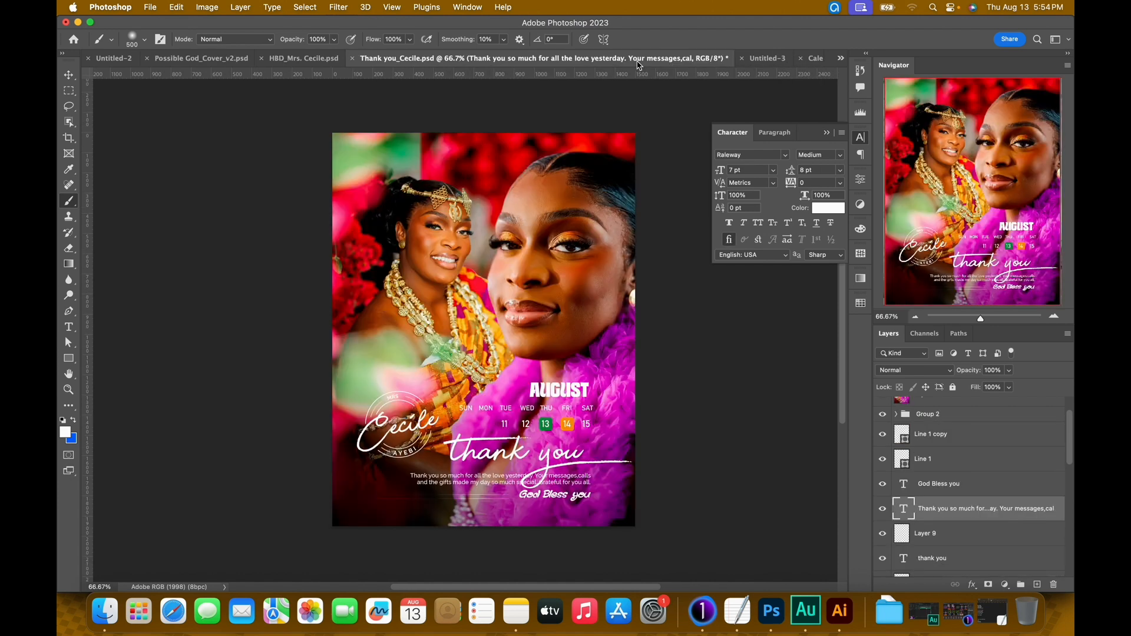
click(768, 59)
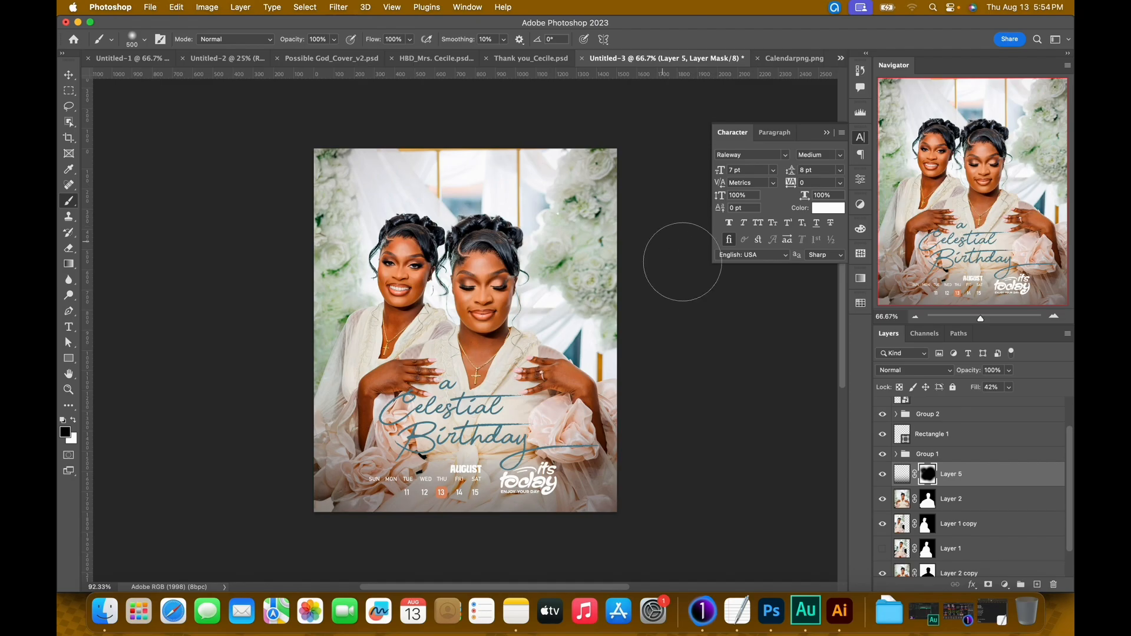
click(443, 59)
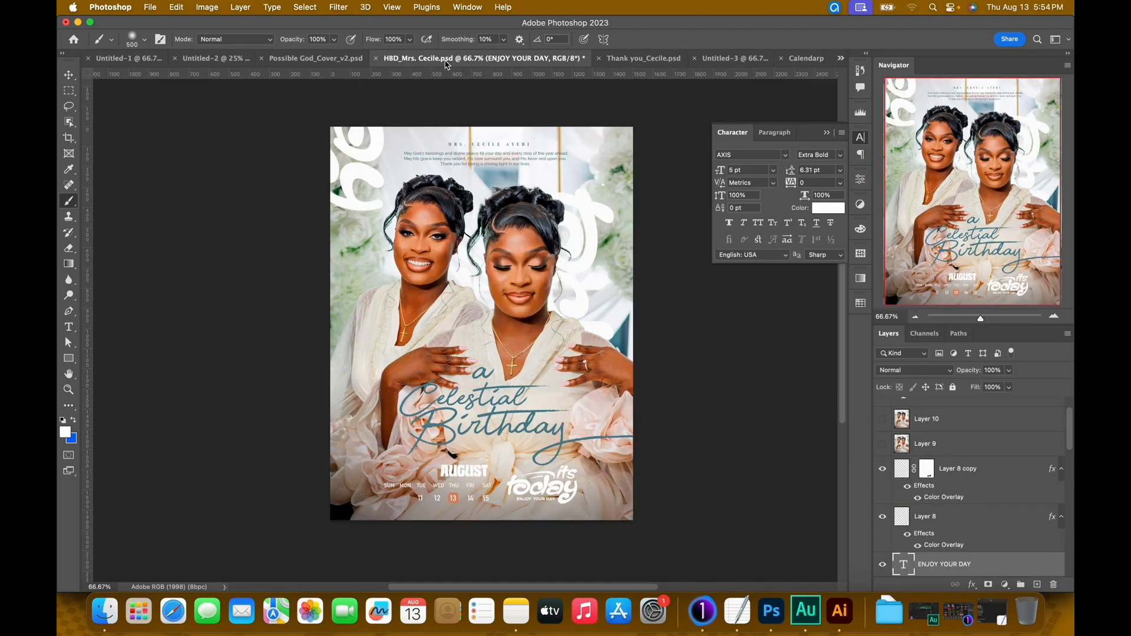
click(727, 59)
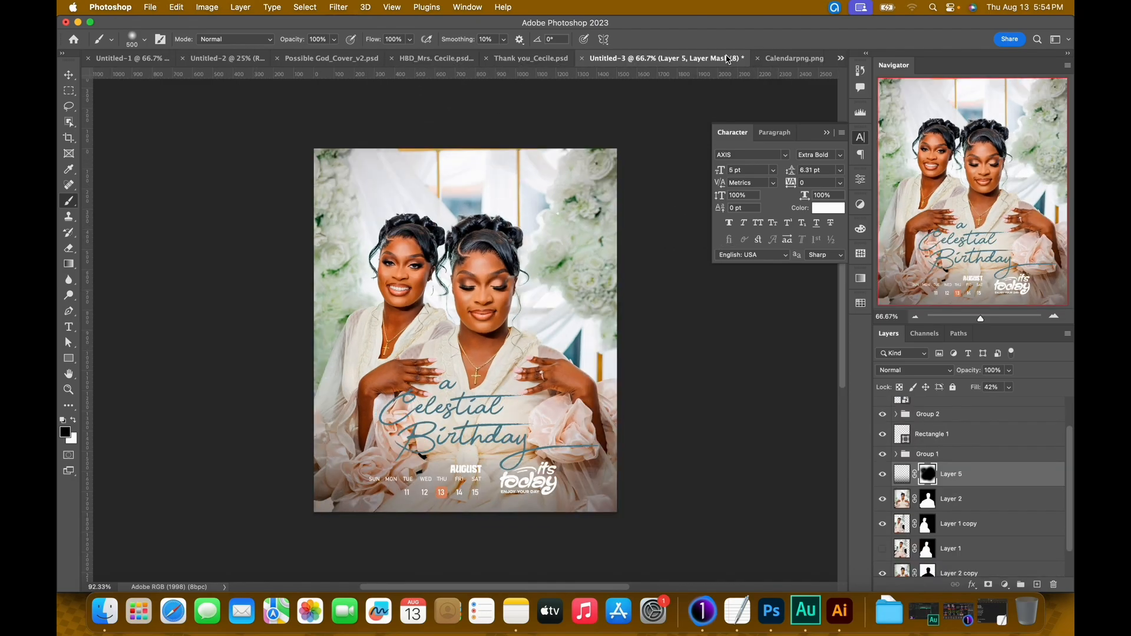
- Select the front woman's photo (Layer 2) in Untitled-3 and start a free transform on it
key(v)
click(516, 331)
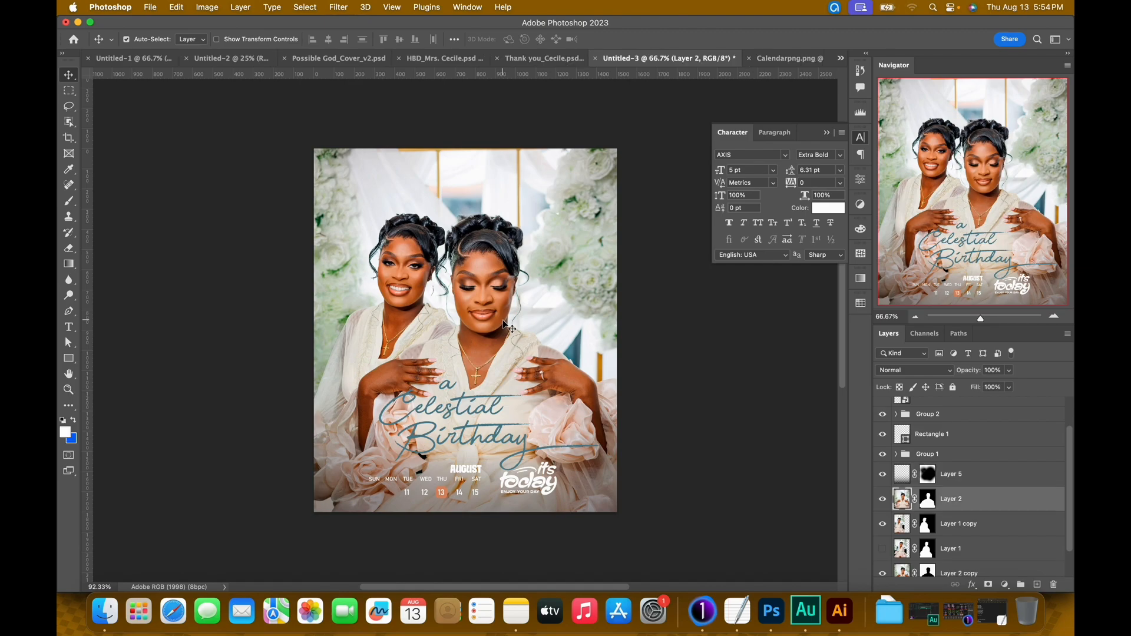
key(super+t)
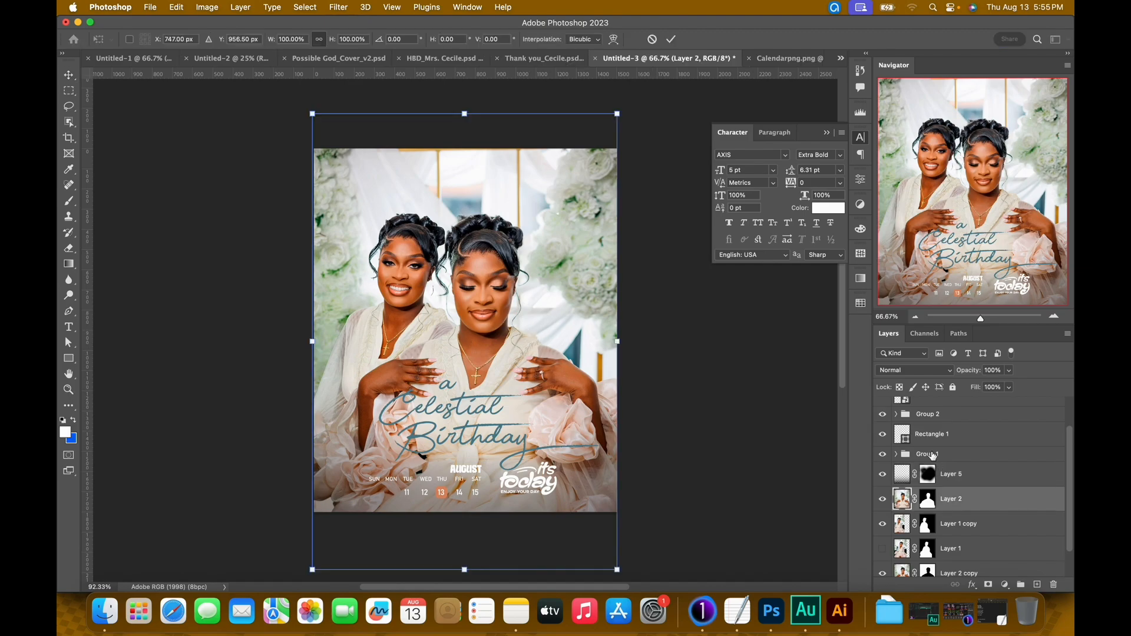
- Try shifting the front woman's photo up 20 px and to the right, then undo the shift
key(shift+Up)
key(shift+Up)
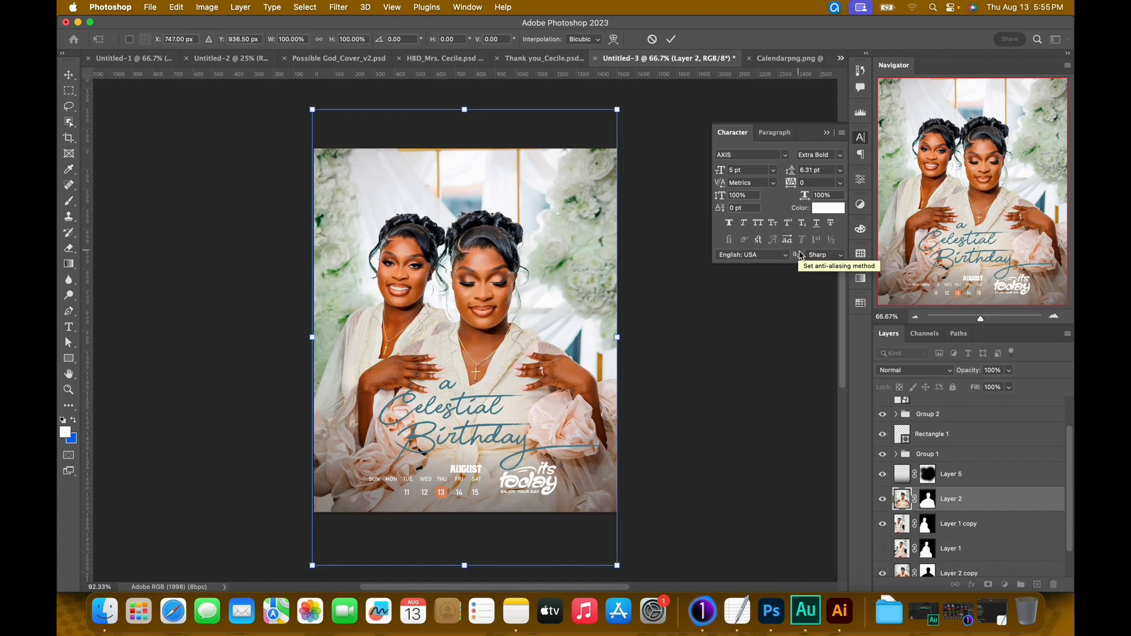
key(shift+Right)
key(shift+Right)
key(shift+Right)
key(shift+Right)
key(shift+Right)
key(shift+Right)
key(shift+Right)
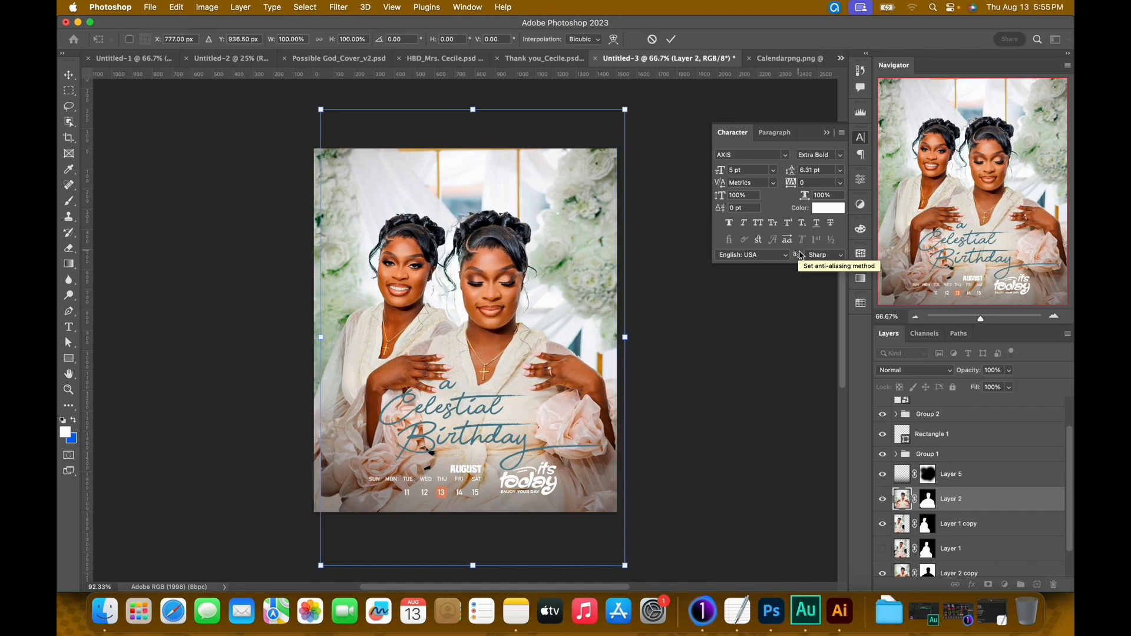
key(super+z)
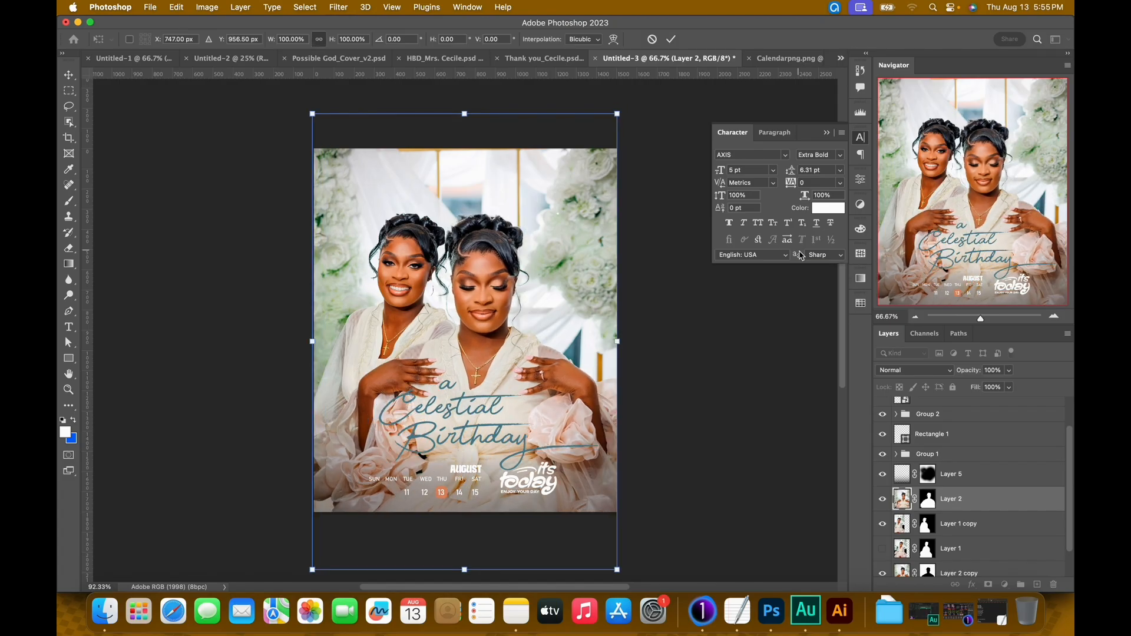
- Enlarge the front woman's photo to about 109.10% and compare the result with the HBD reference document
drag(618, 114, 680, 99)
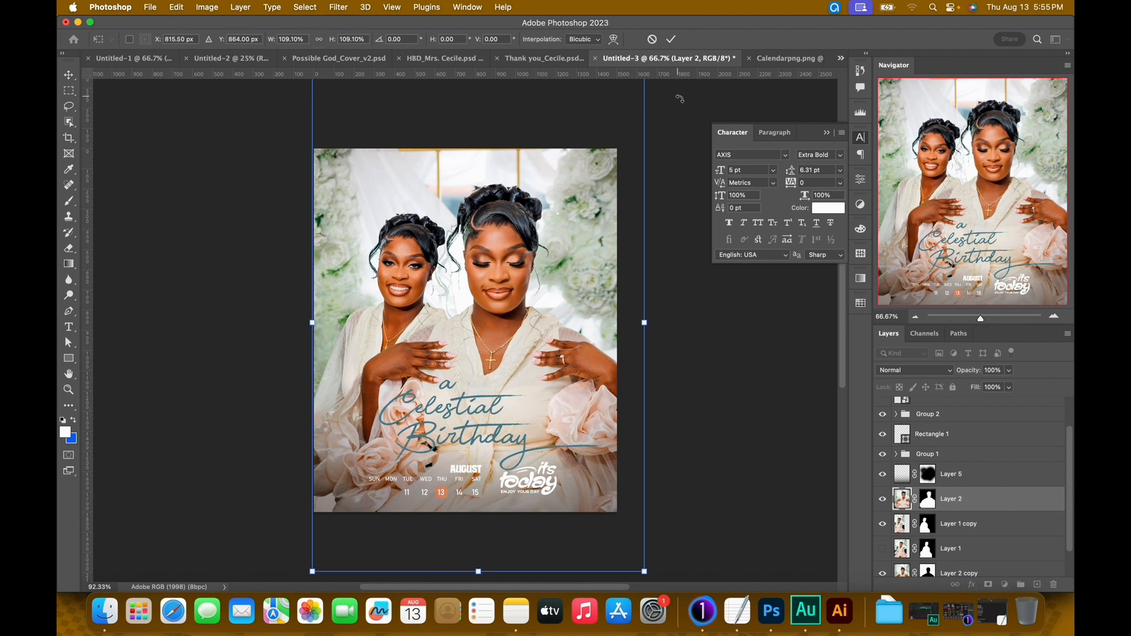
key(Return)
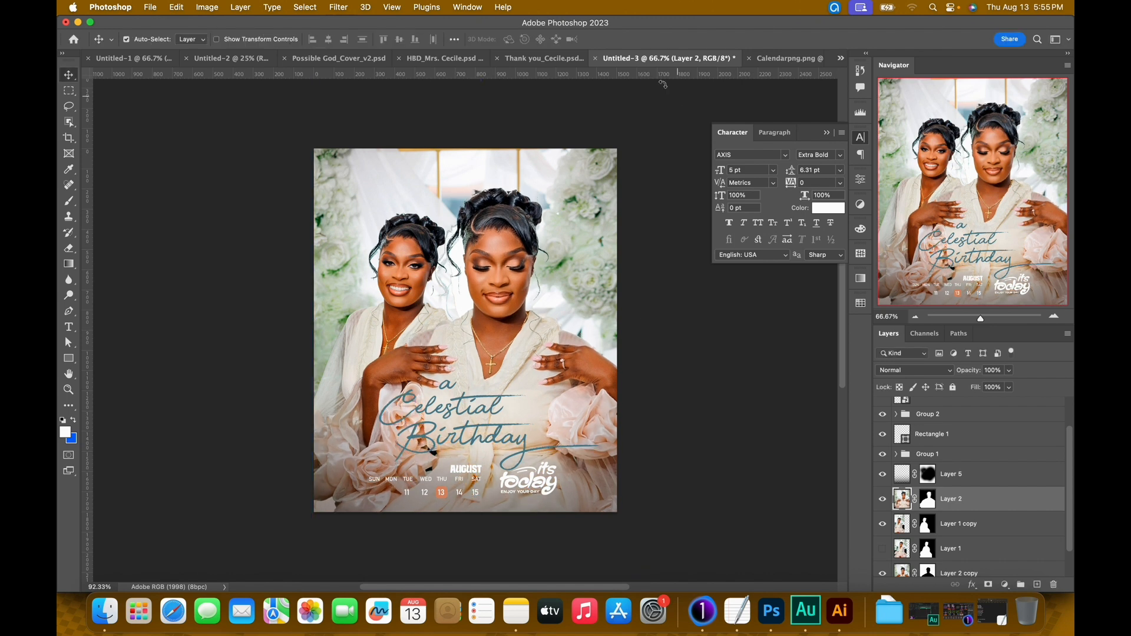
click(435, 58)
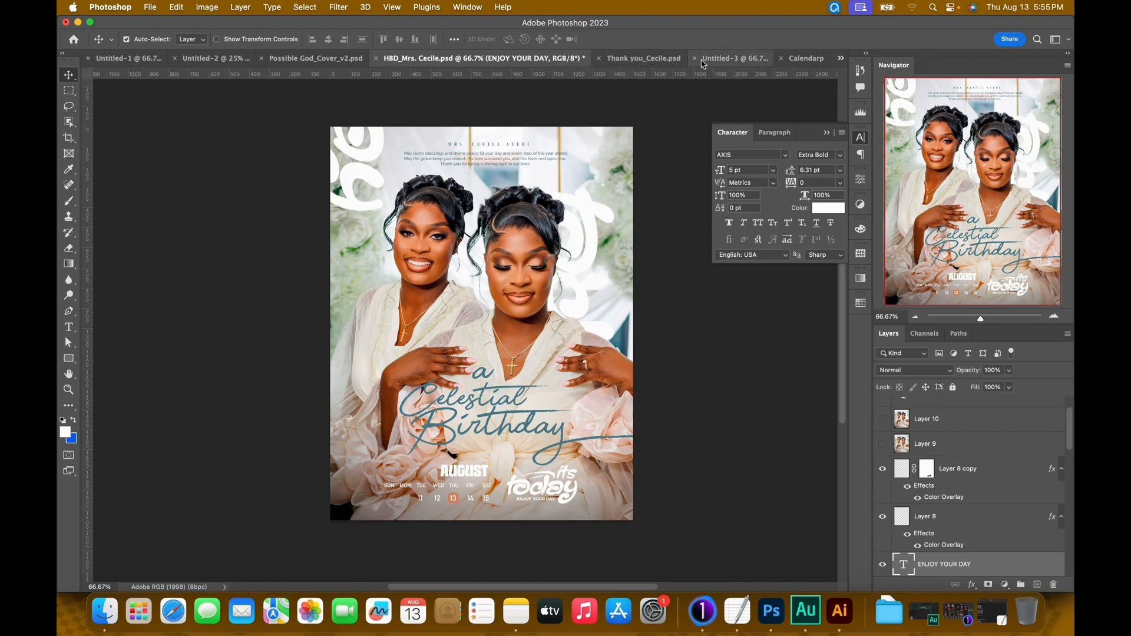
click(729, 59)
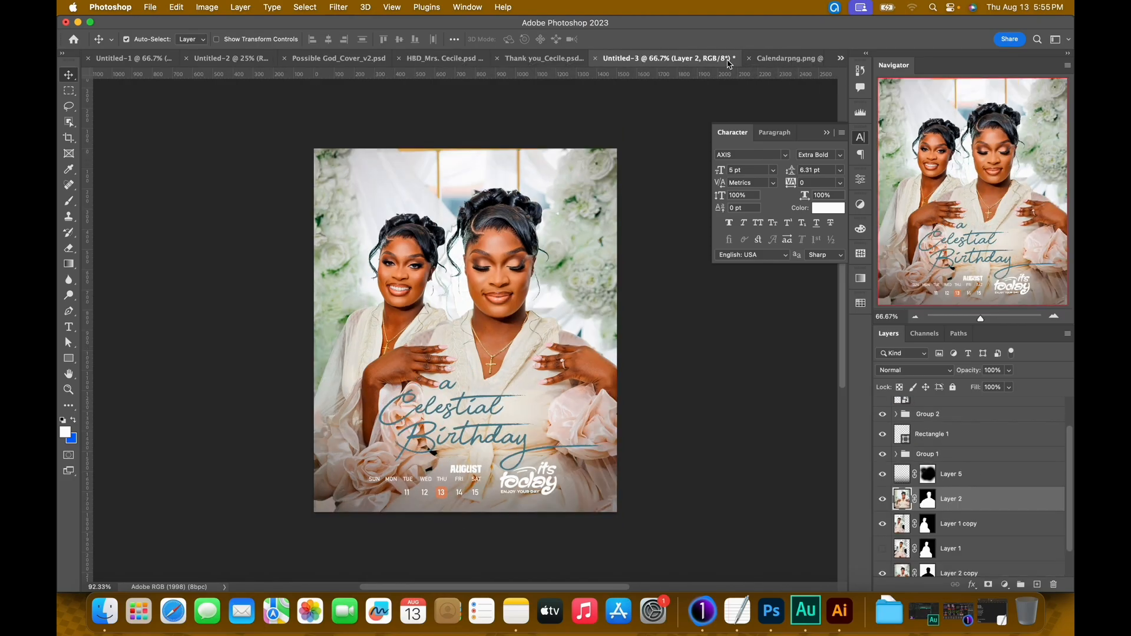
- Enlarge the front woman's photo (Layer 2) by a further 103.54% and nudge it slightly left
key(super+t)
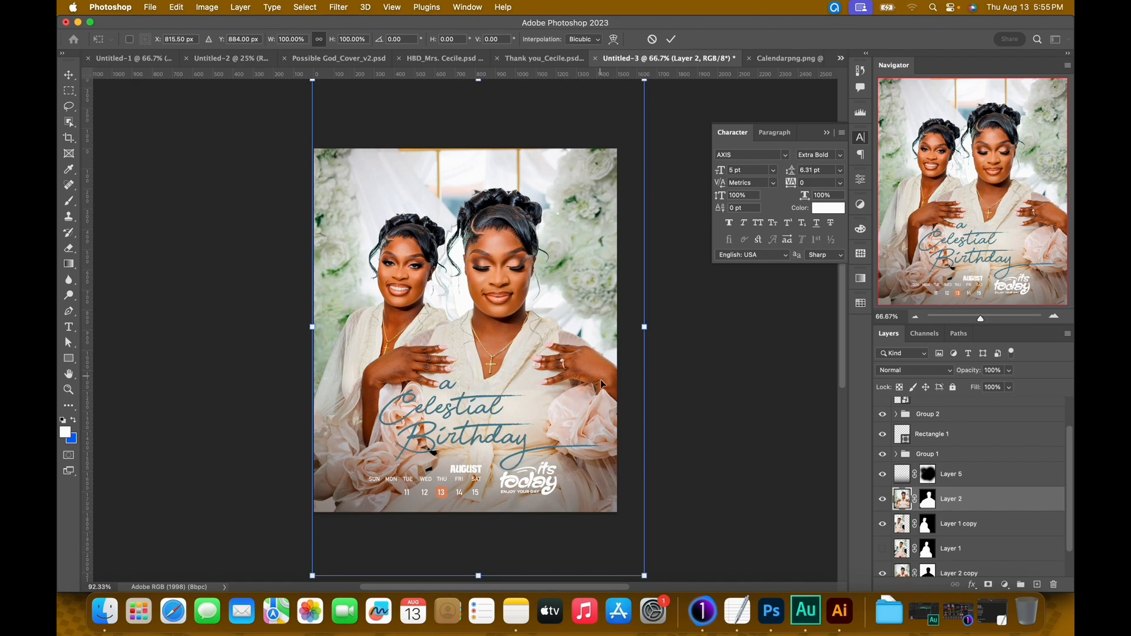
scroll(599, 379, down, 3)
drag(642, 514, 670, 528)
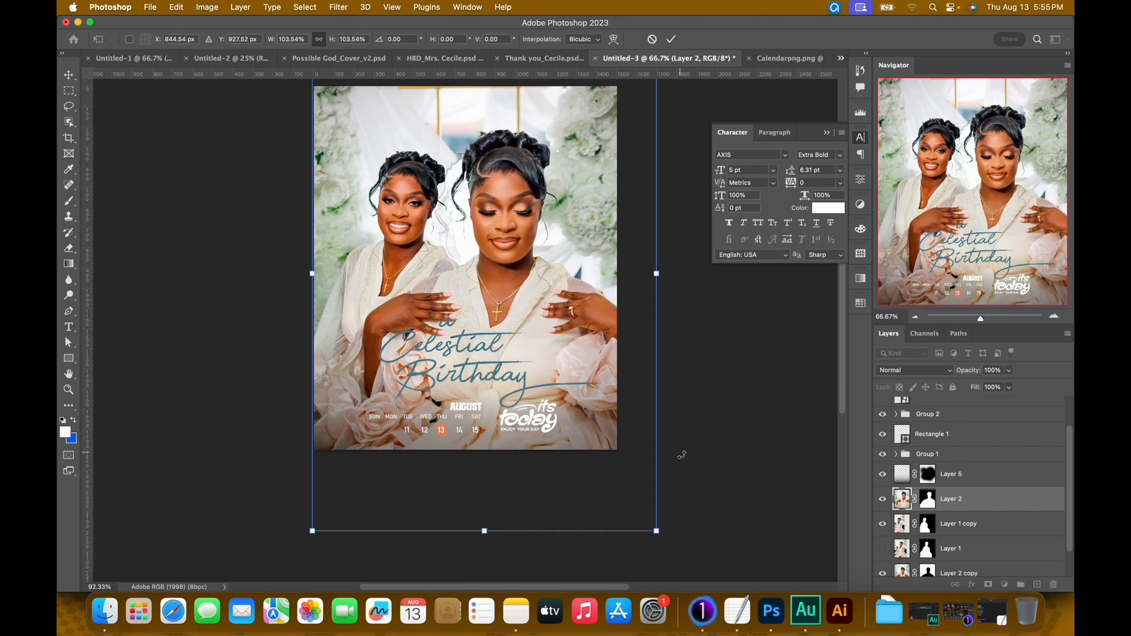
key(Return)
key(Left)
key(Left)
key(Left)
key(Left)
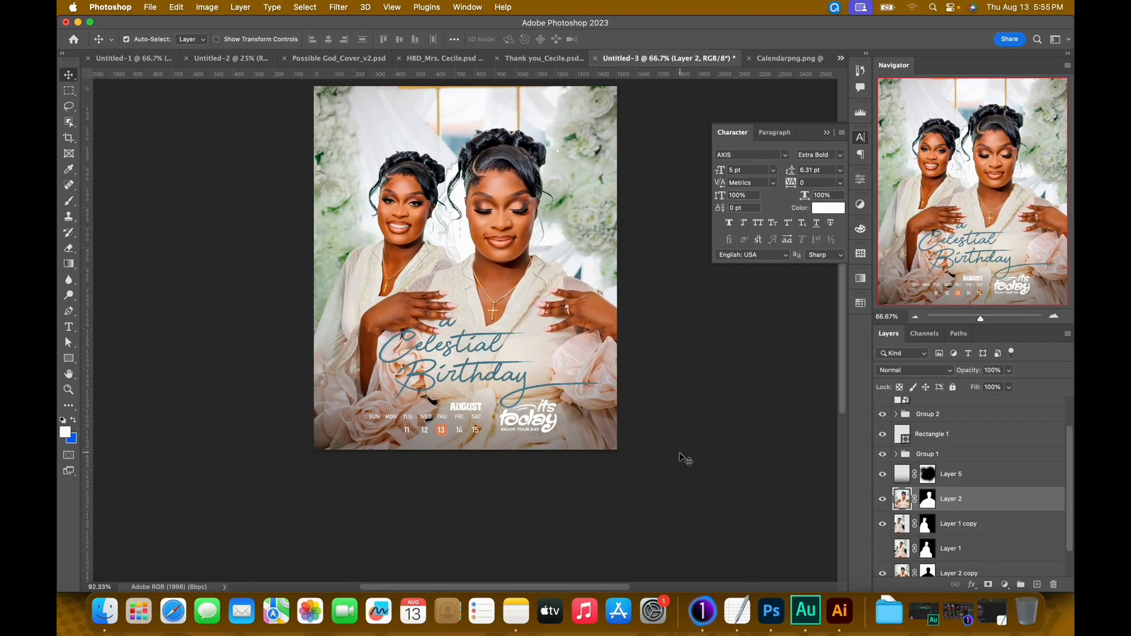
- View the whole flyer and compare the size and position of its front woman with the HBD reference document
key(super+minus)
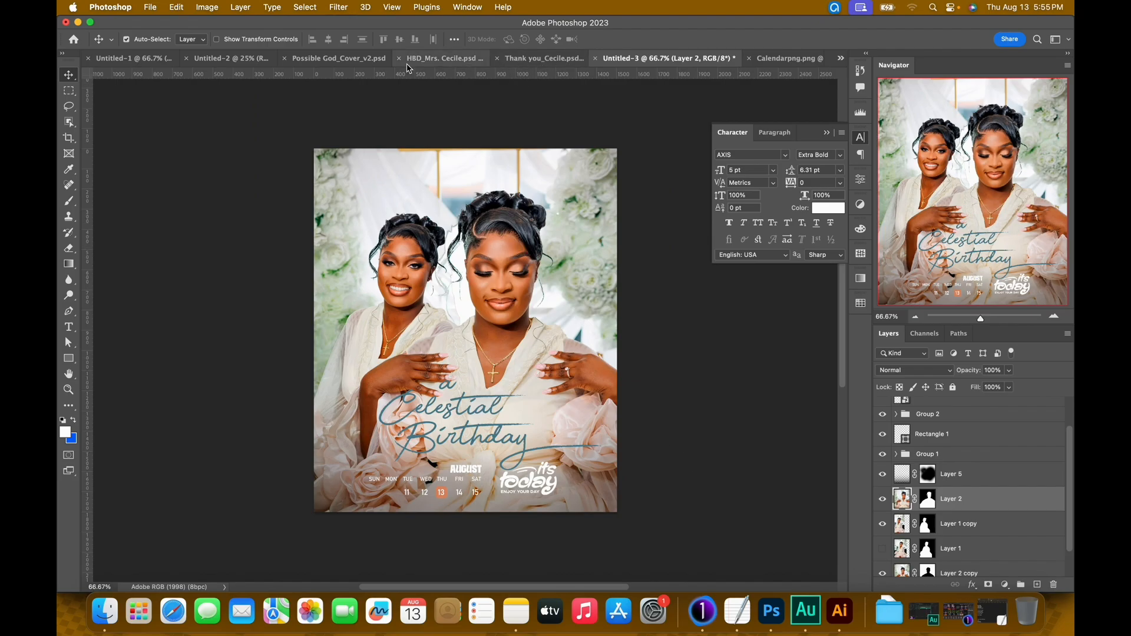
click(441, 66)
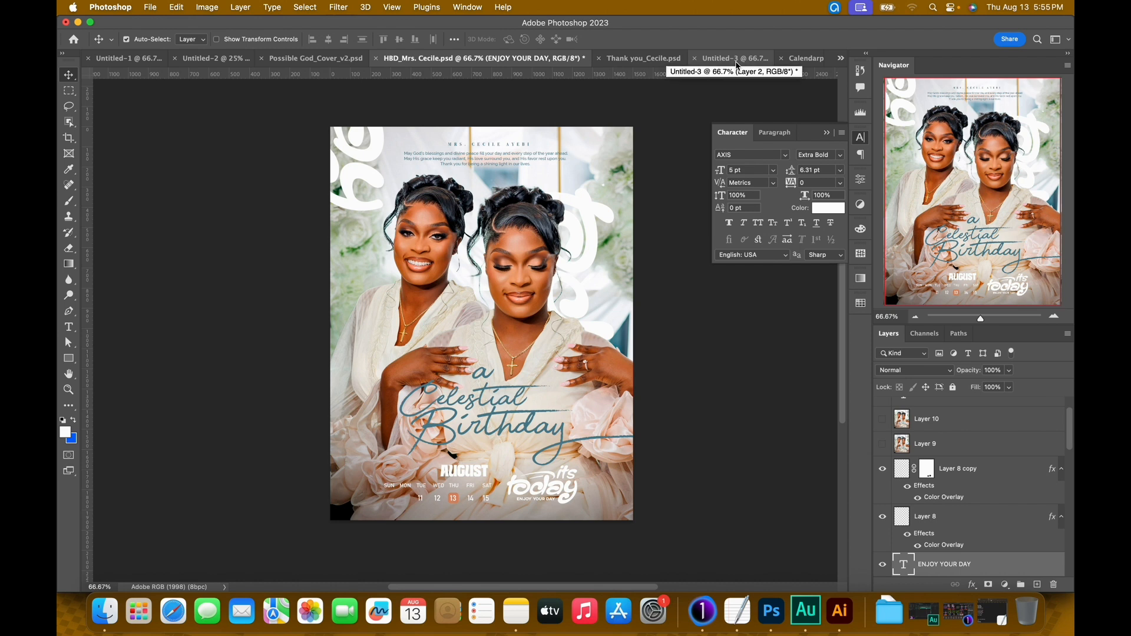
- Select the "a Celestial Birthday" lettering group (Group 1) in the Untitled-3 flyer and enlarge it proportionally to about 104.93%
click(736, 68)
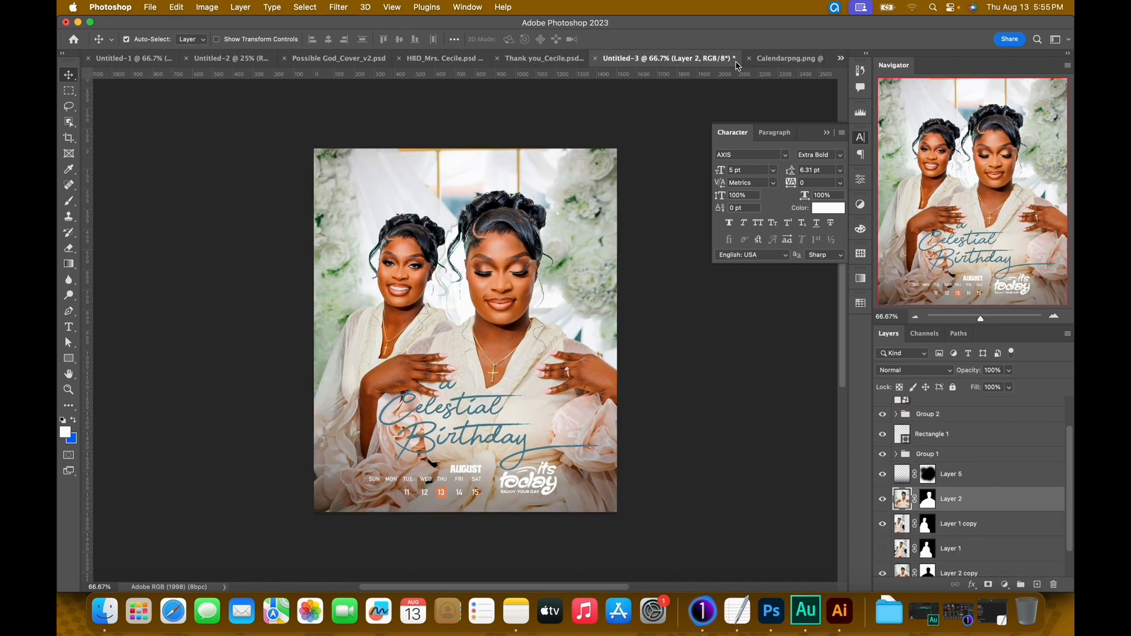
right_click(468, 393)
click(489, 398)
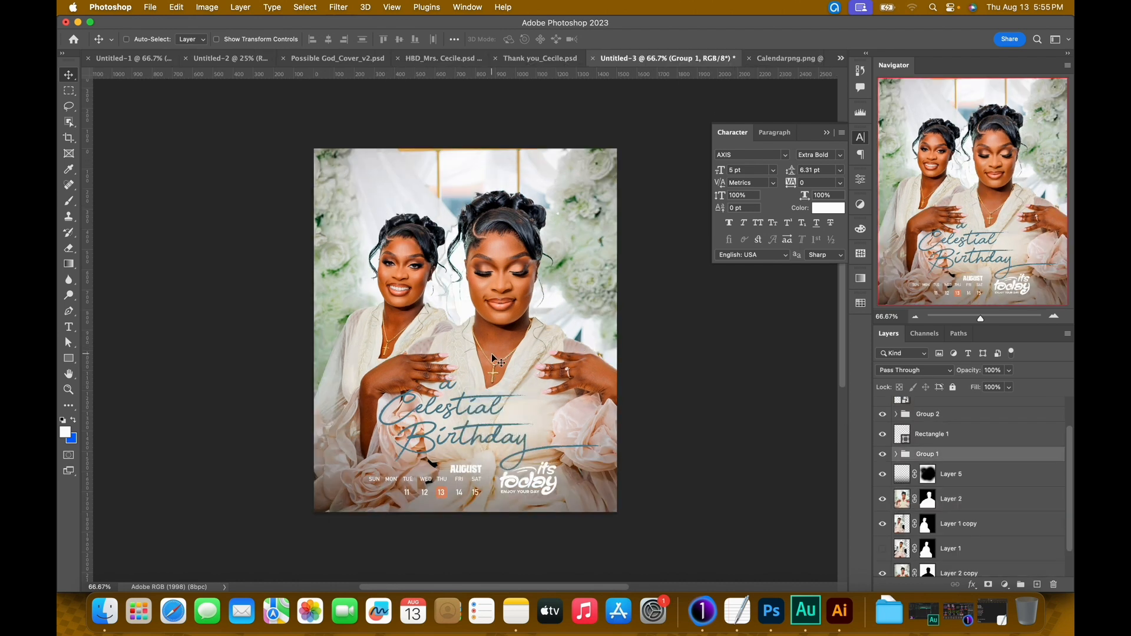
key(super+t)
drag(607, 380, 626, 348)
- Nudge the enlarged "a Celestial Birthday" lettering to the right and slightly down, and apply the transform
key(shift+Right)
key(shift+Right)
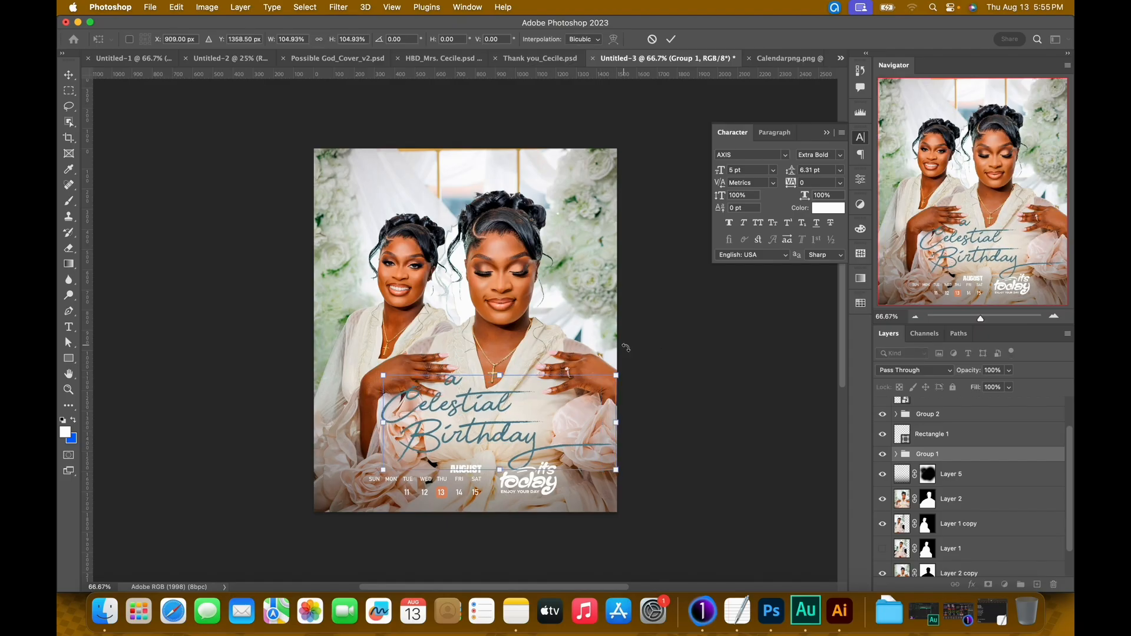
key(shift+Right)
key(shift+Right)
key(shift+Right)
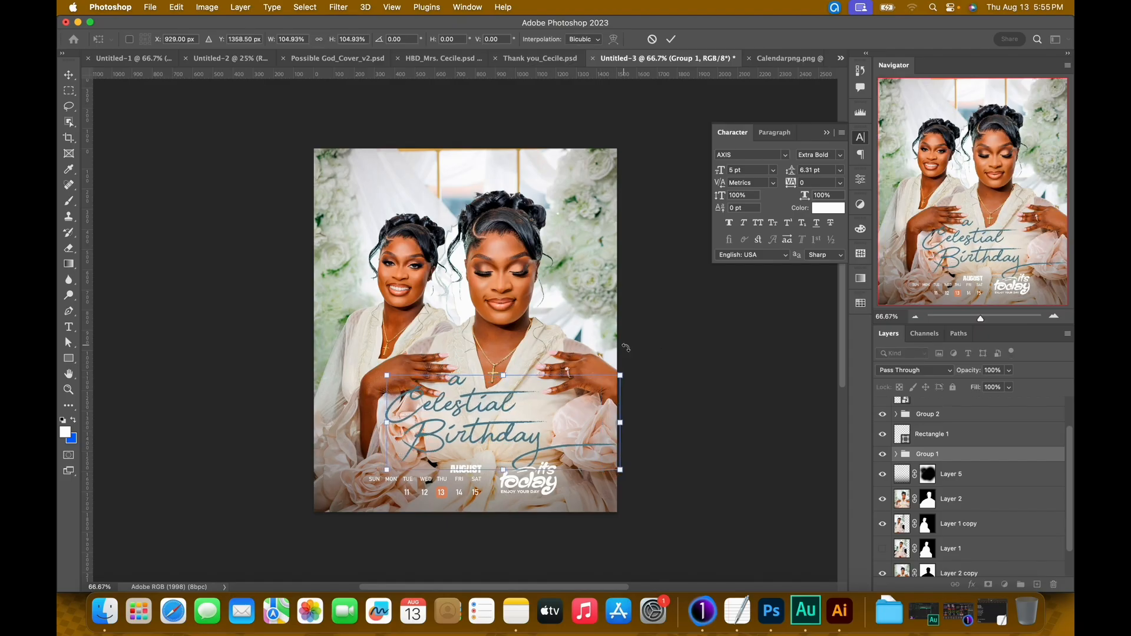
key(Down)
key(Down)
key(Down)
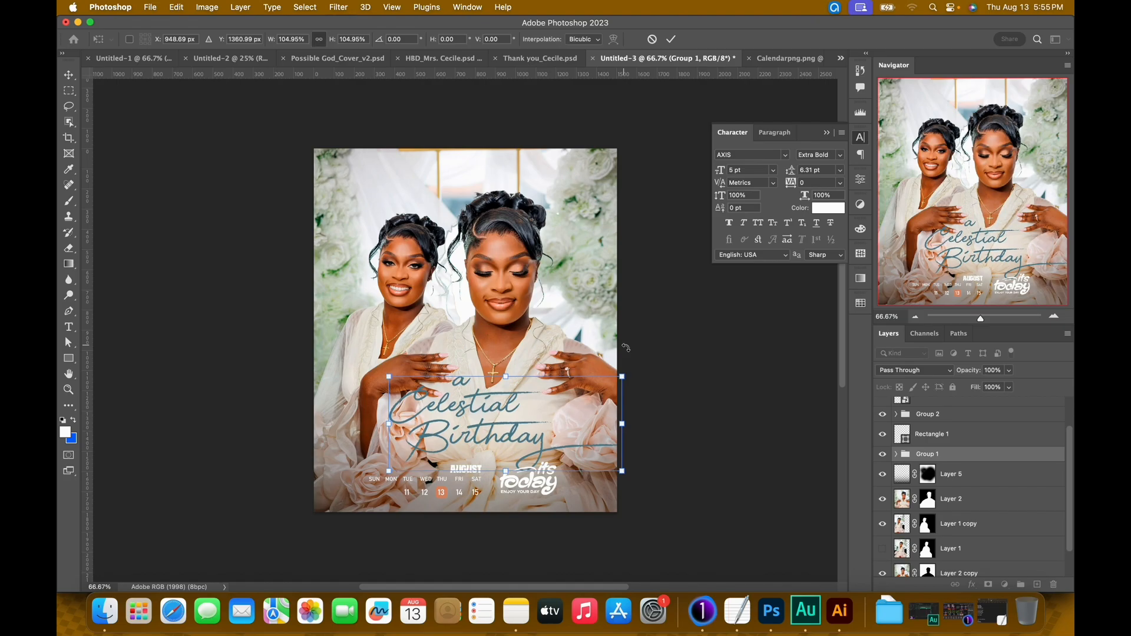
key(Return)
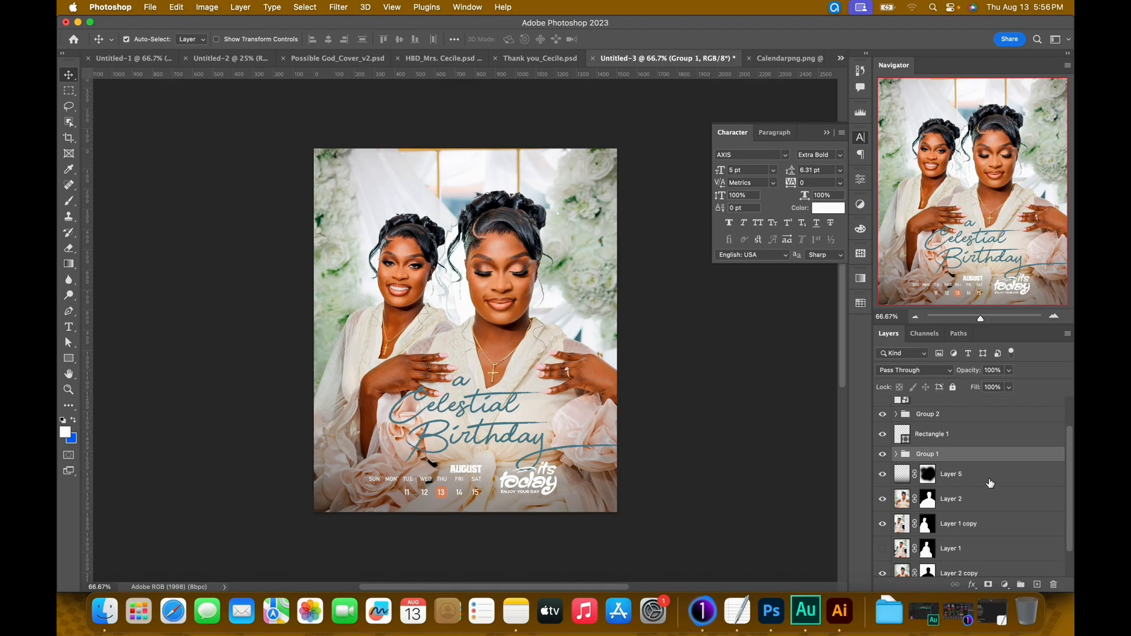
- Review the HBD and thank-you reference documents, and add a new empty layer above the AUGUST text in the Untitled-3 flyer
click(426, 63)
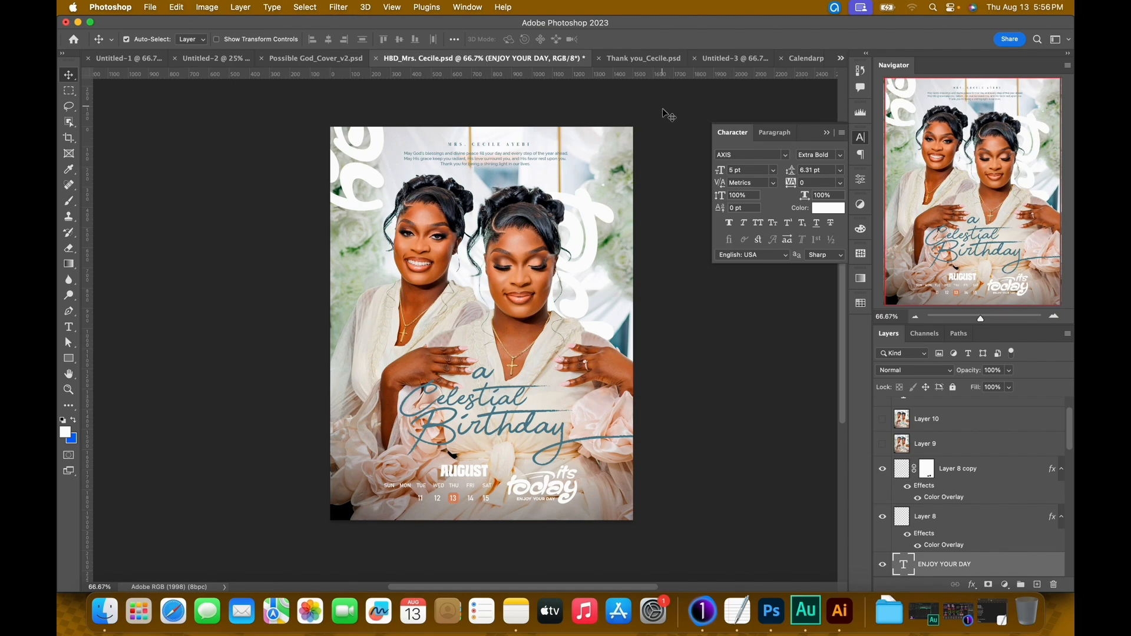
click(643, 64)
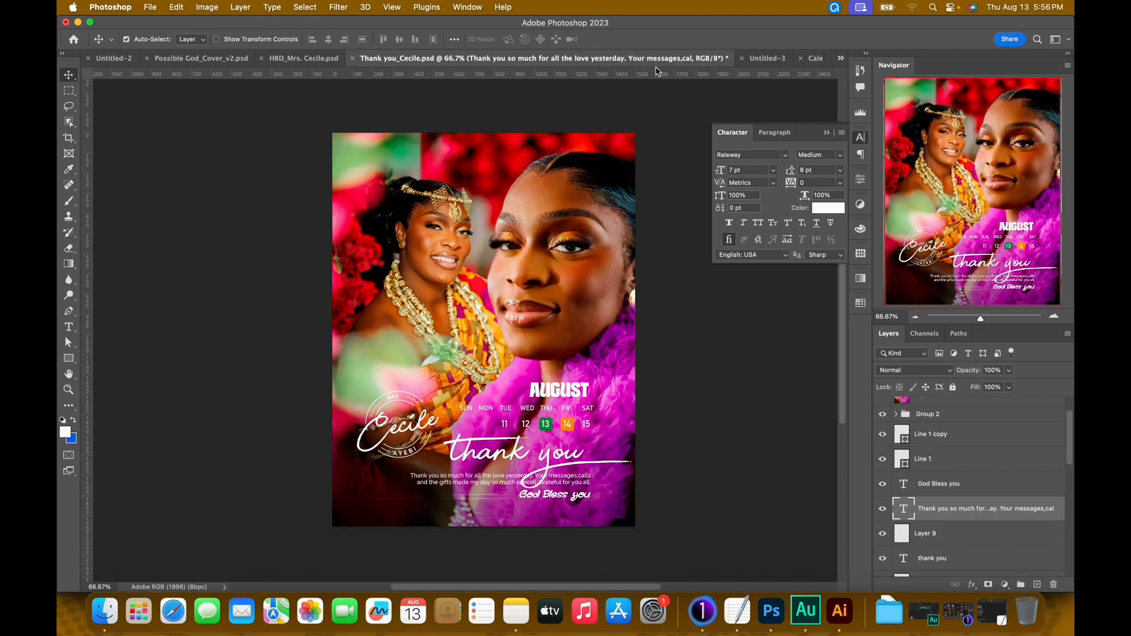
click(757, 58)
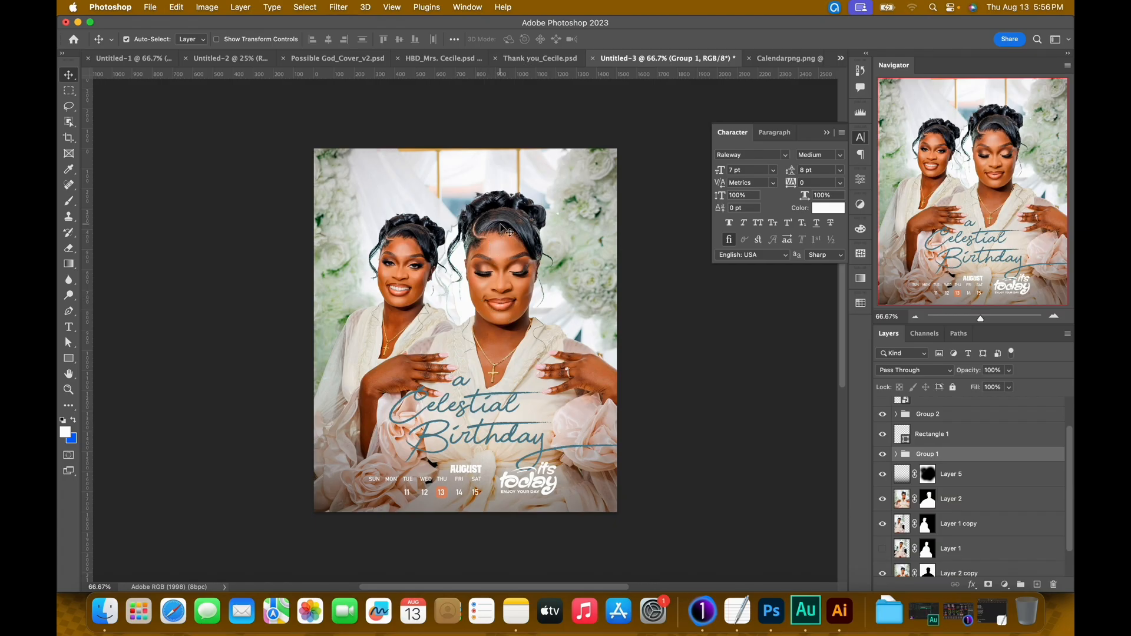
scroll(960, 474, up, 2)
click(933, 415)
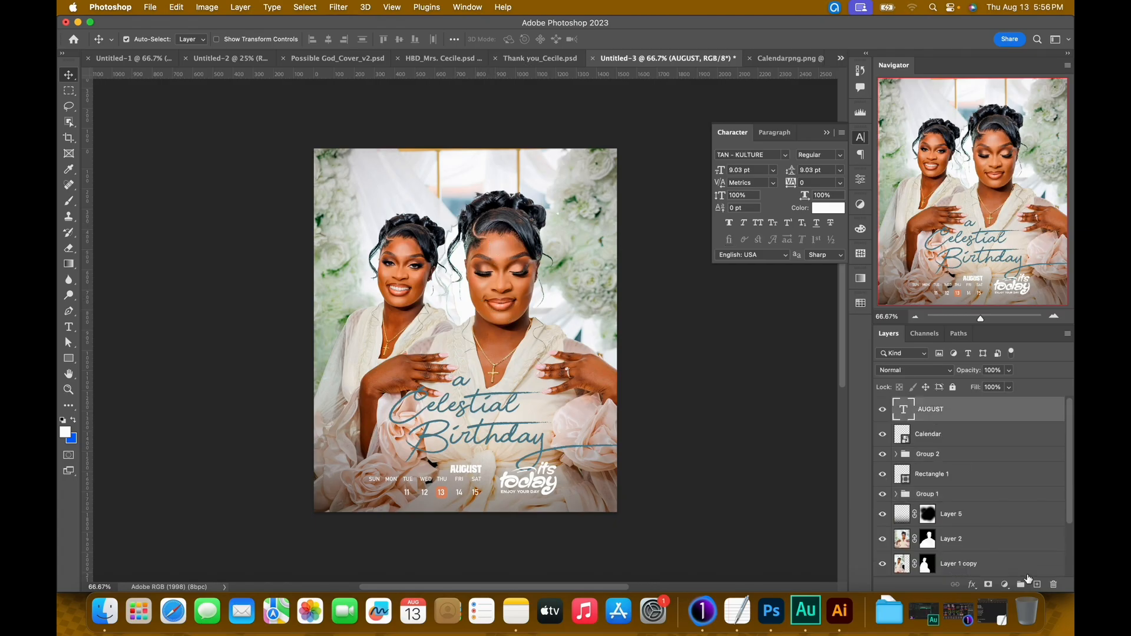
click(1037, 585)
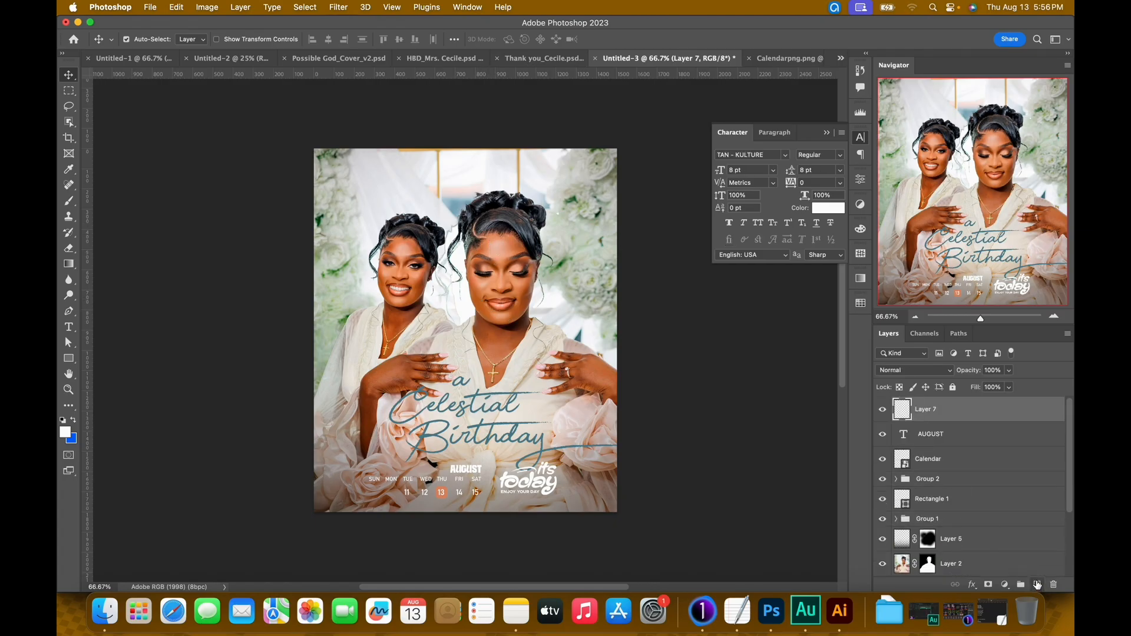
- Copy the three-line blessing message from the TextEdit note and paste it as text near the top of the Photoshop flyer
click(743, 614)
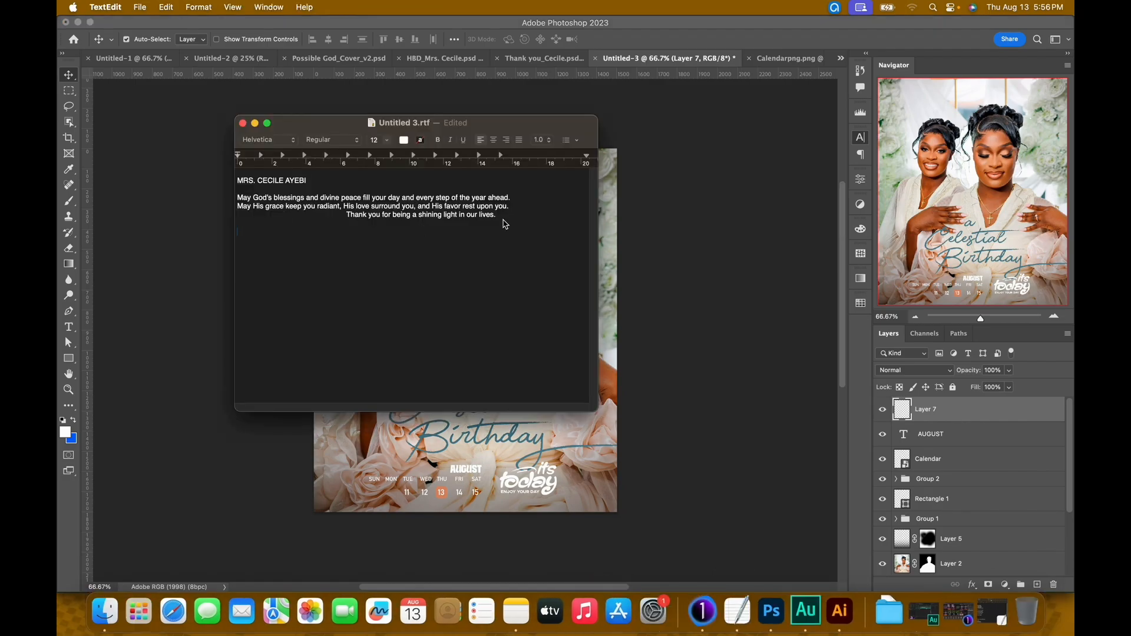
drag(502, 222, 227, 202)
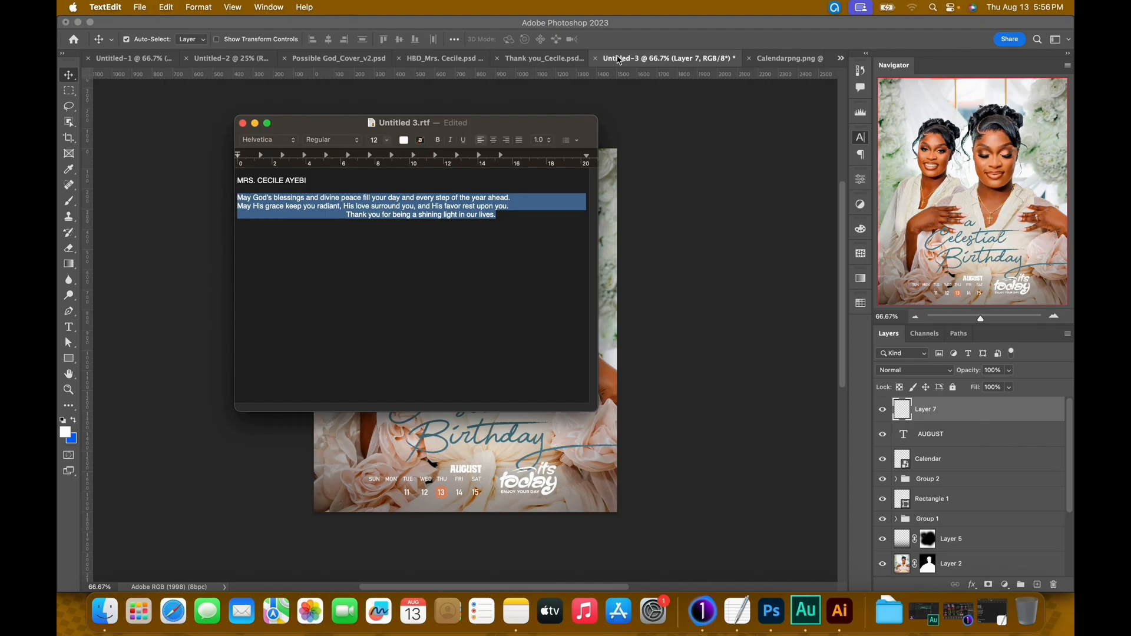
click(687, 55)
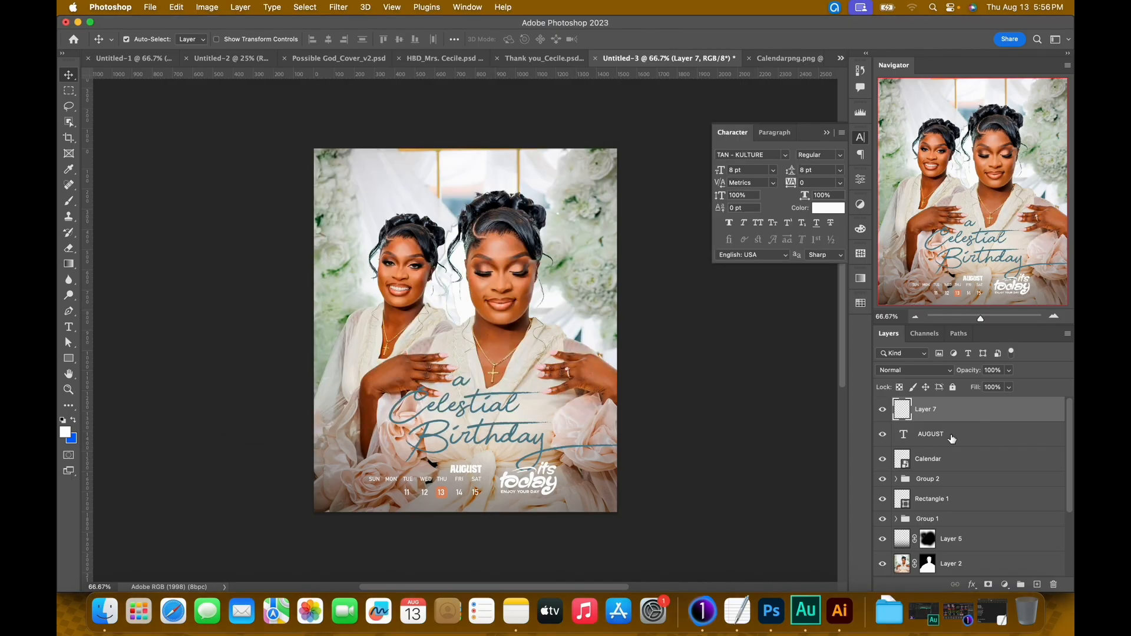
key(t)
key(v)
key(t)
click(391, 182)
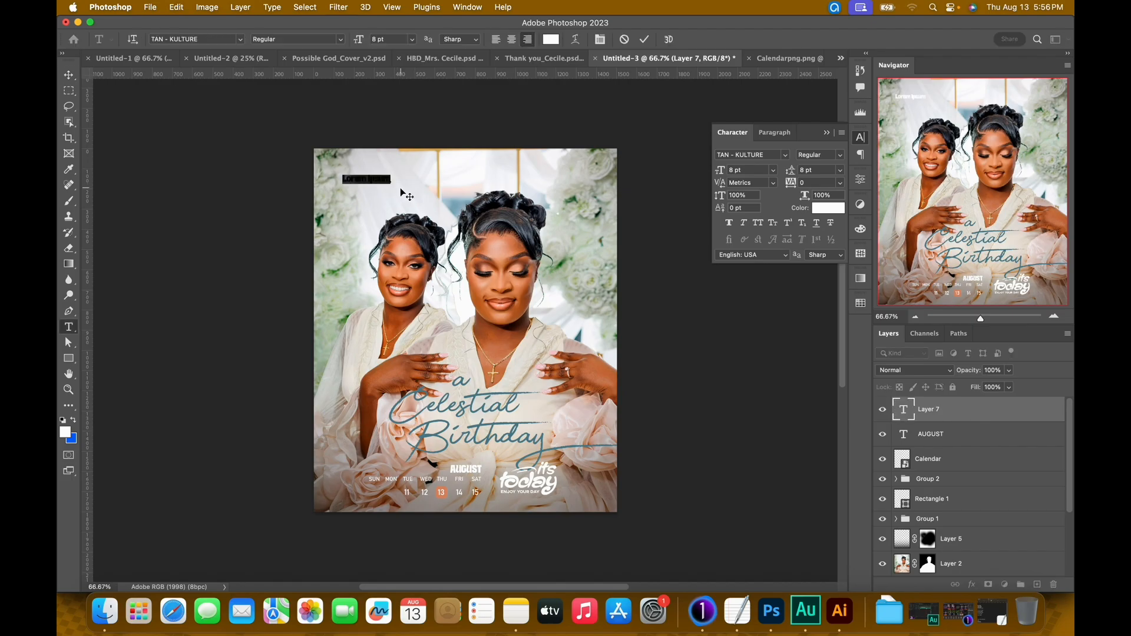
key(super)
drag(414, 178, 195, 184)
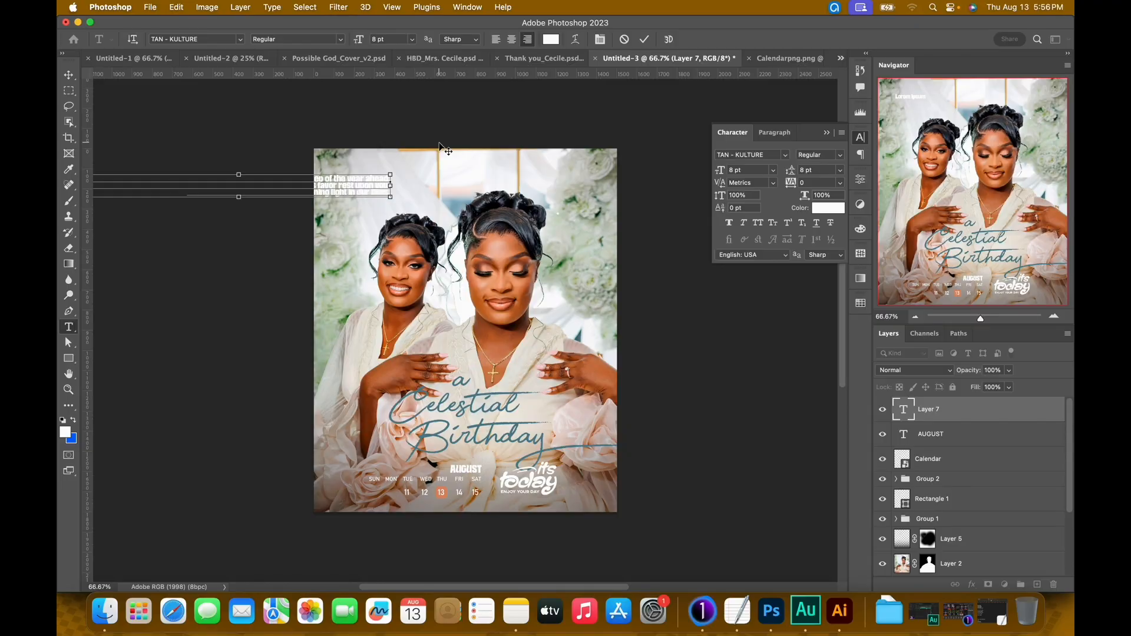
- Set the whole blessing message in the Guttor font with centred alignment
key(super+a)
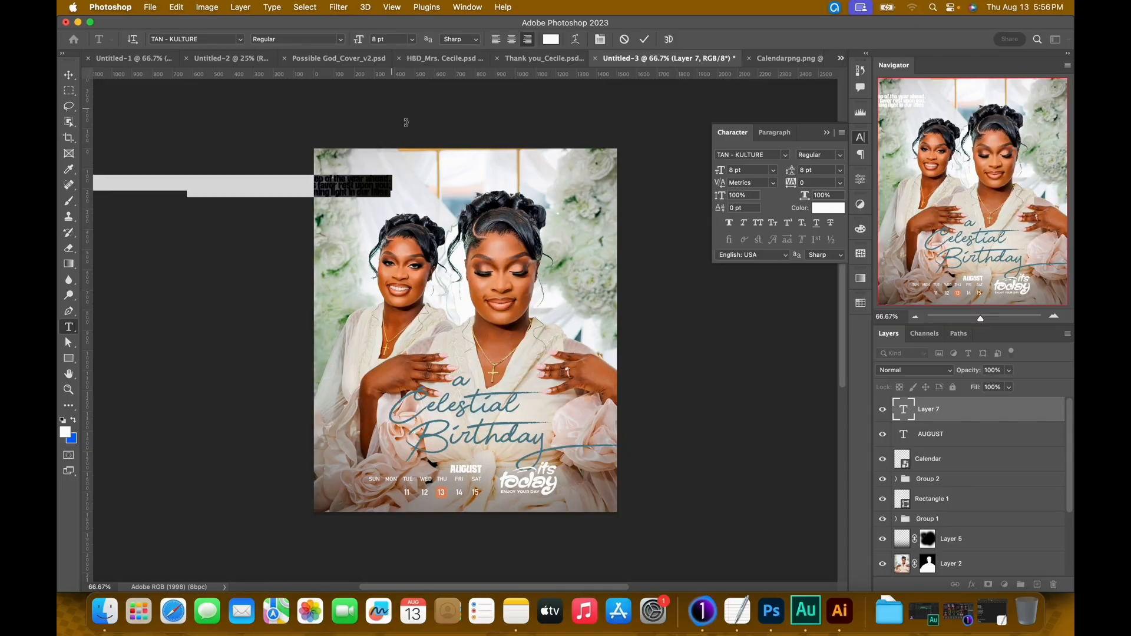
click(240, 41)
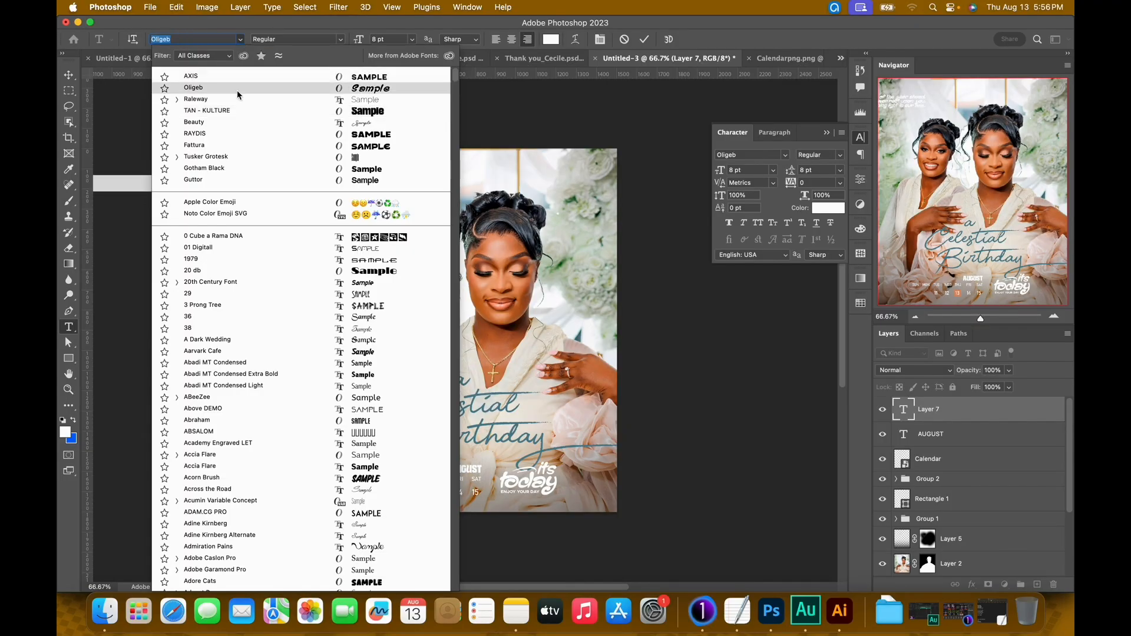
click(321, 180)
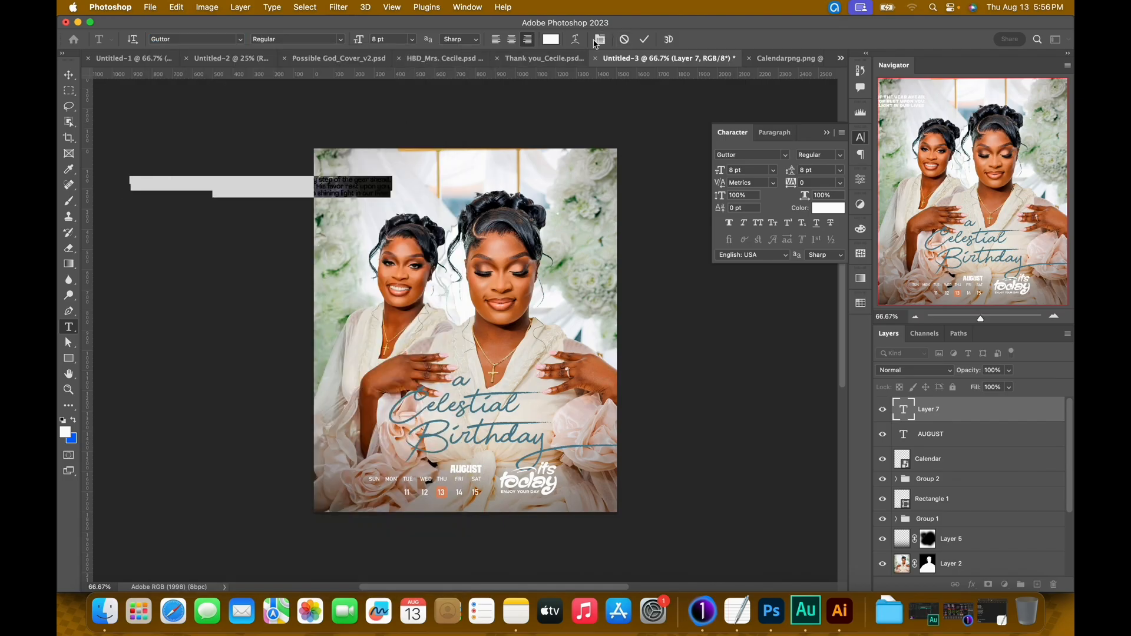
click(512, 40)
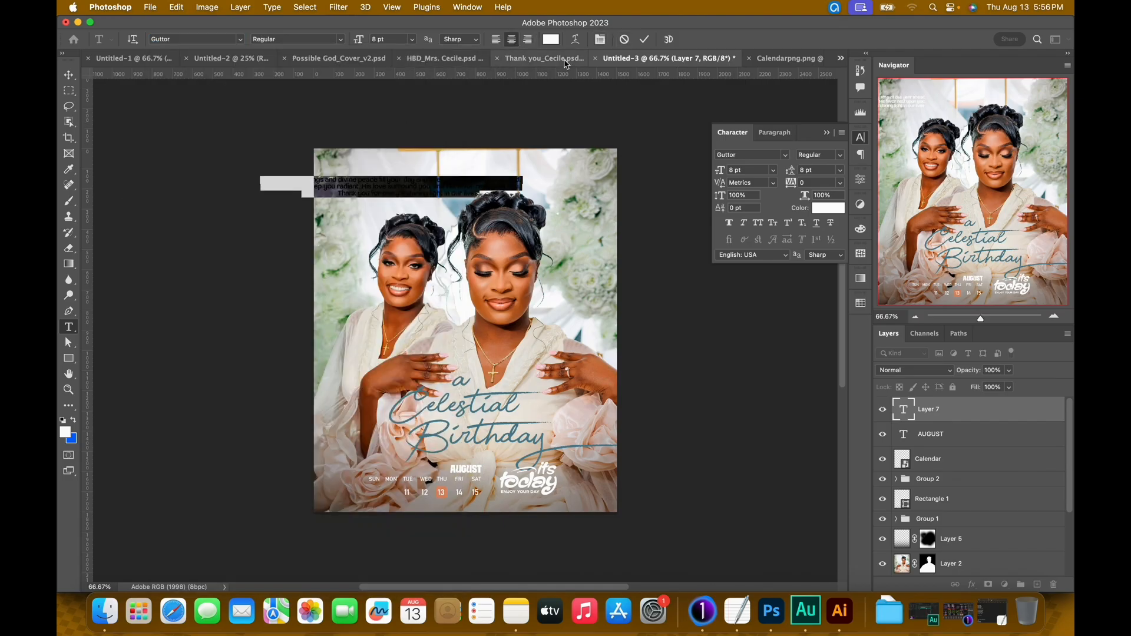
- Move the blessing message to the top centre of the flyer and scale it down to 5.56 pt
click(644, 40)
drag(386, 198, 466, 189)
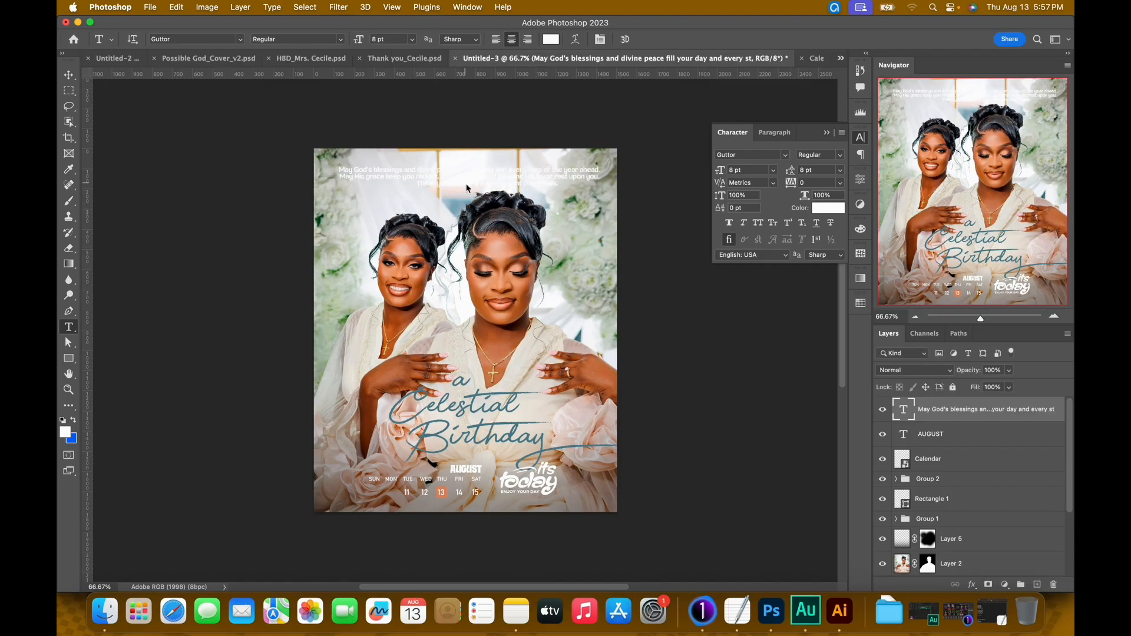
key(super+t)
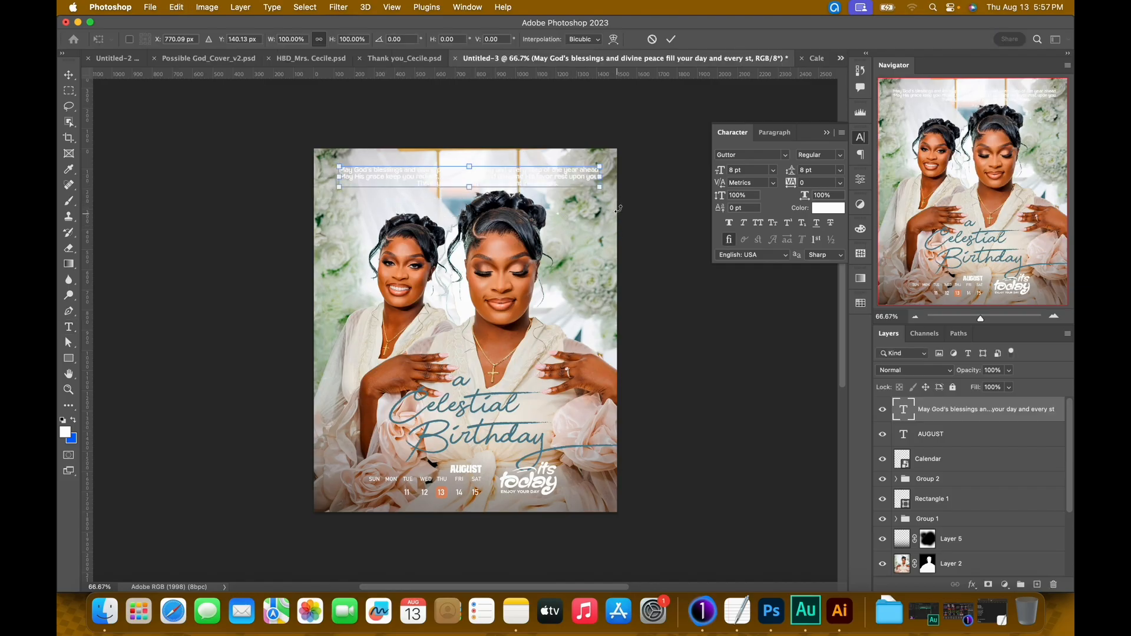
drag(600, 192, 560, 186)
key(Return)
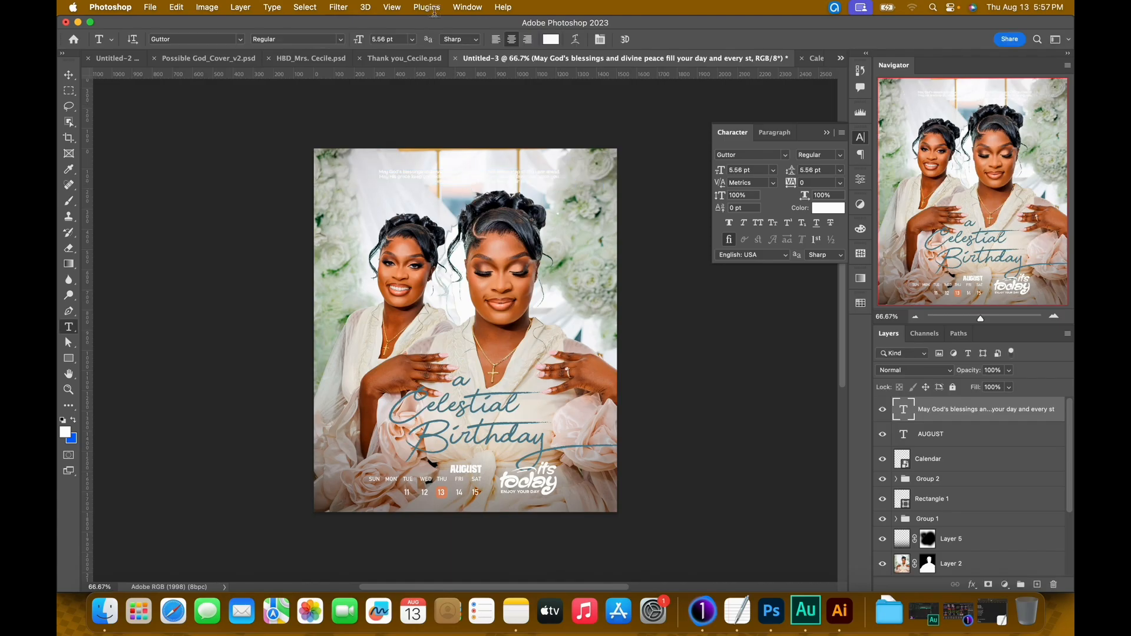
- Inspect the font and text colour of the blessing message in the HBD reference document, and return to the Untitled-3 flyer
click(315, 68)
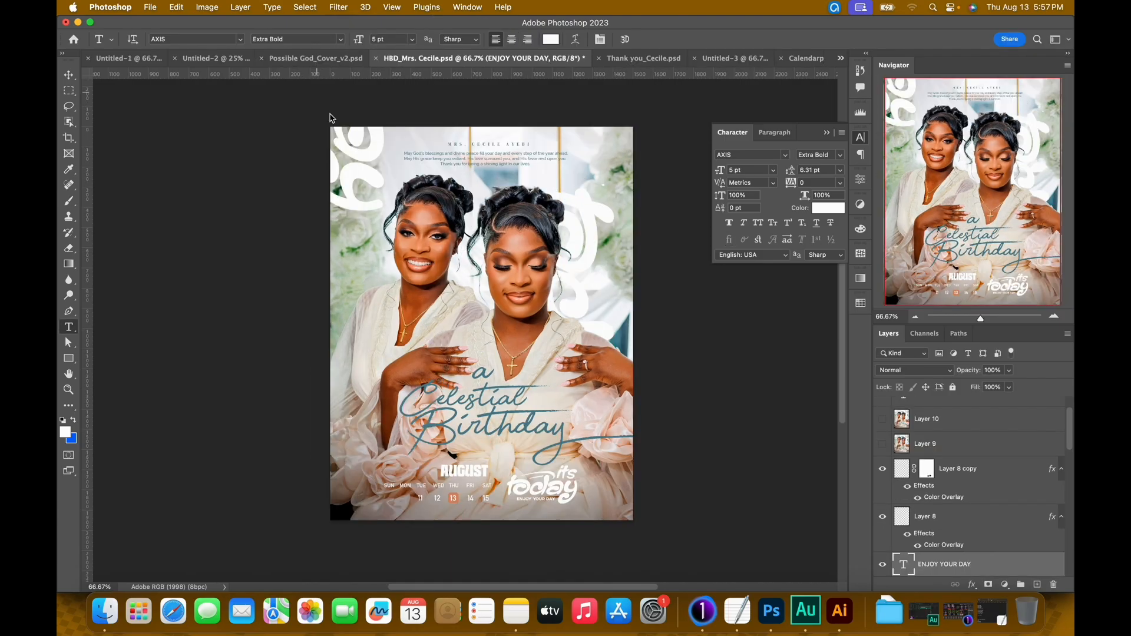
click(485, 167)
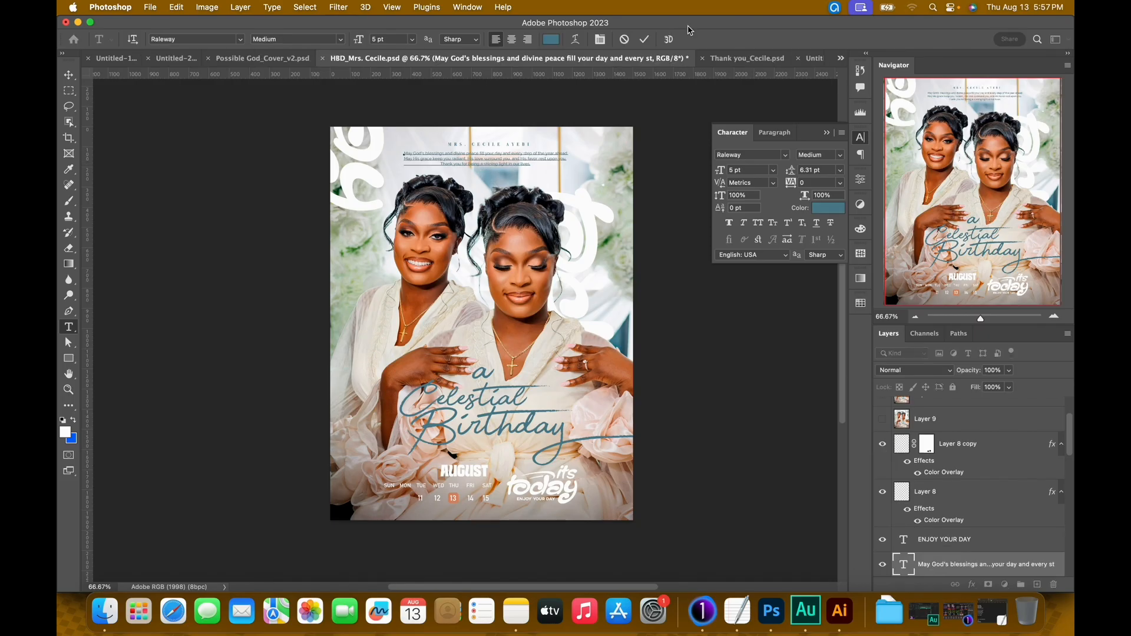
click(551, 40)
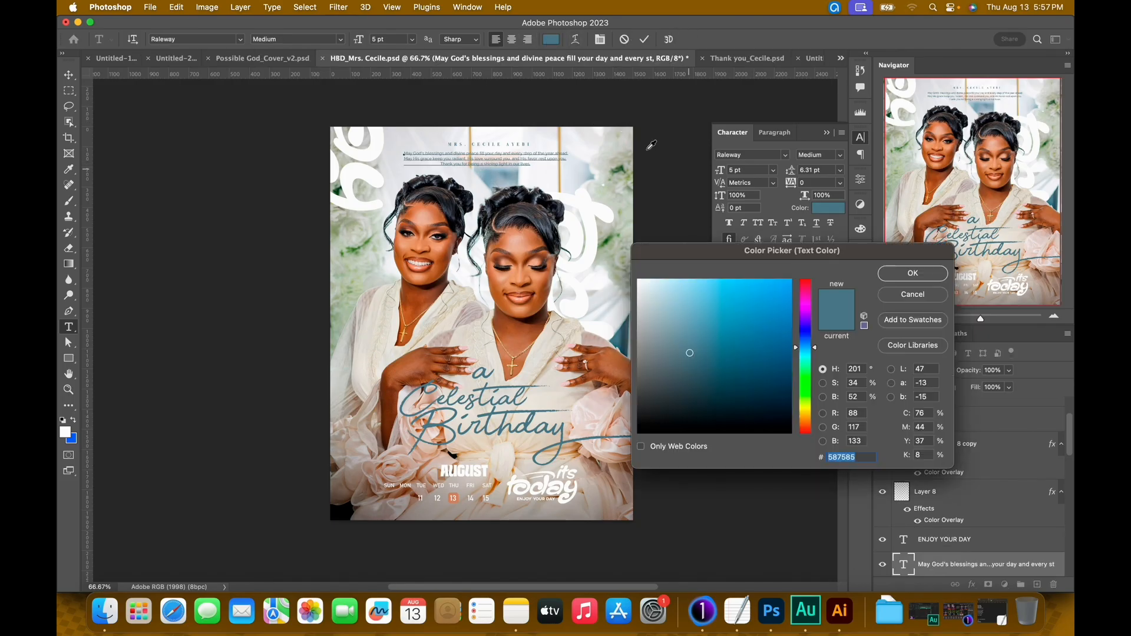
click(912, 272)
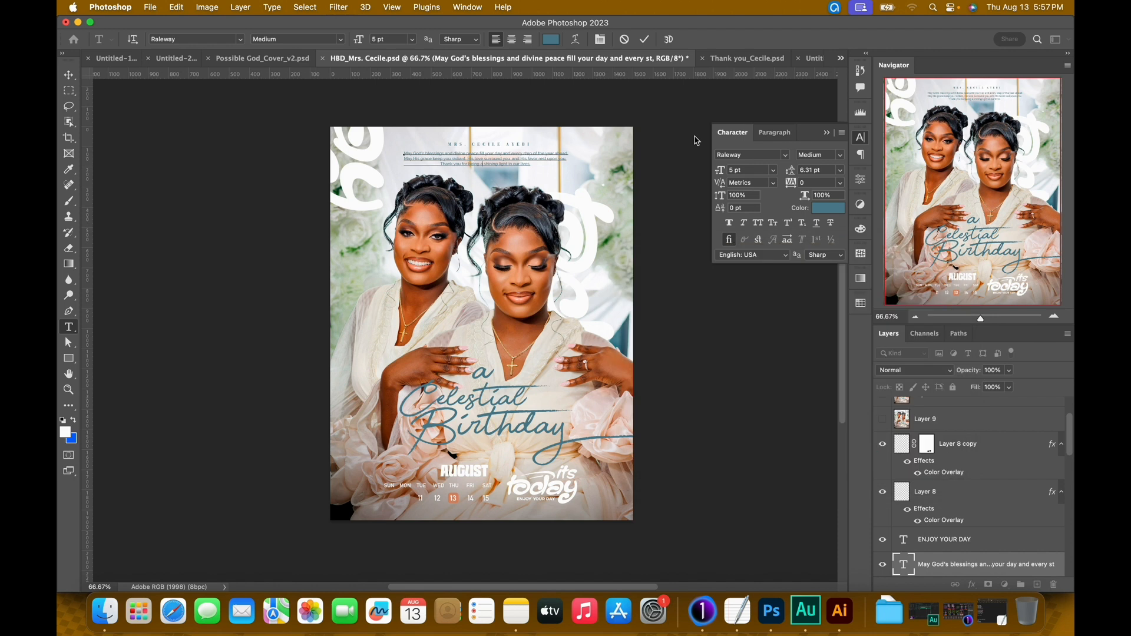
click(644, 39)
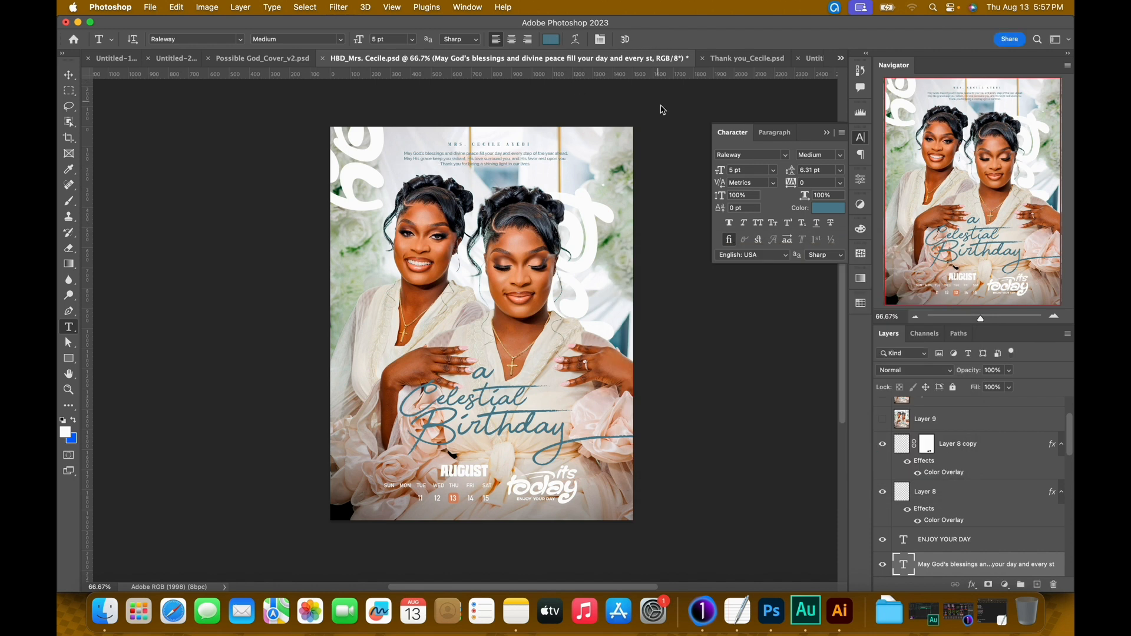
key(v)
click(741, 58)
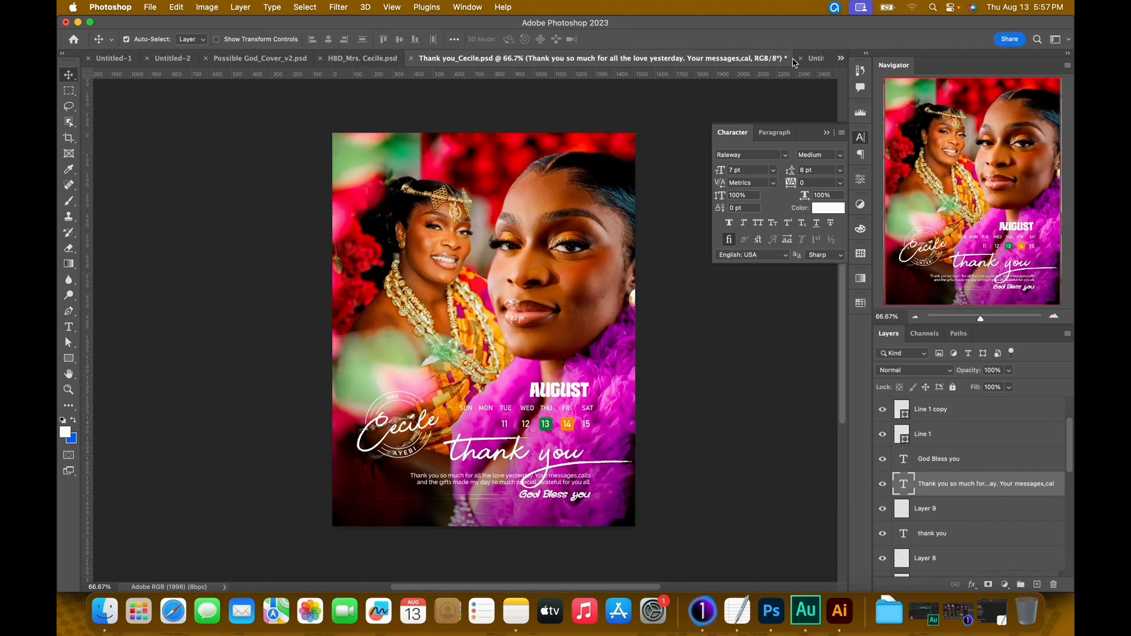
click(814, 58)
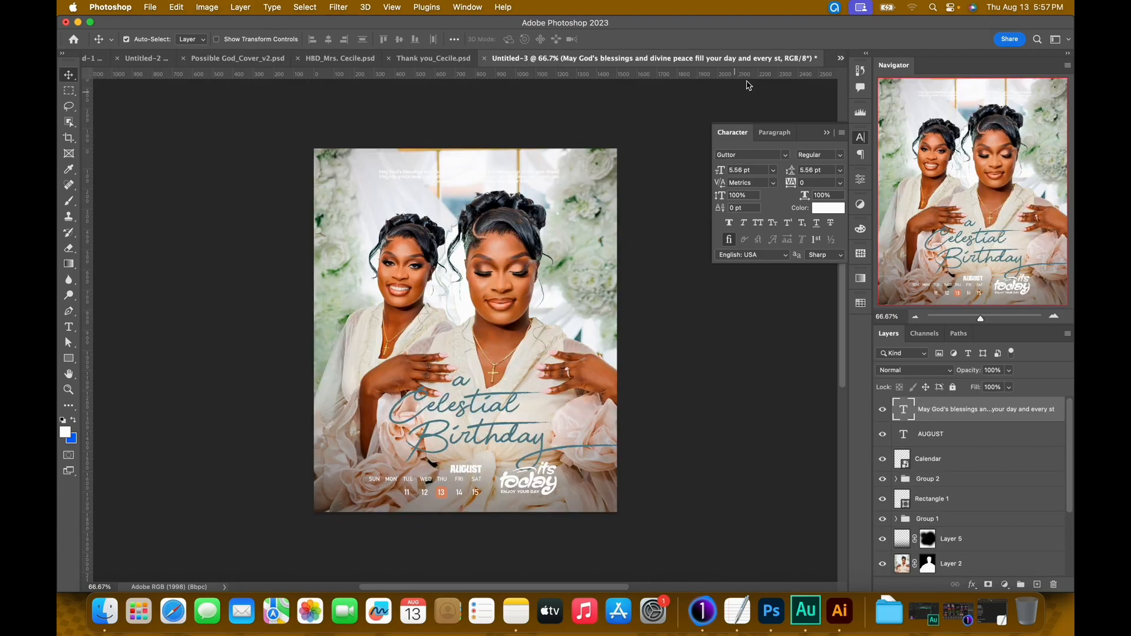
- Change the flyer's blessing message to Raleway Medium and colour it with the blue sampled from the "Birthday" lettering
double_click(466, 181)
click(209, 40)
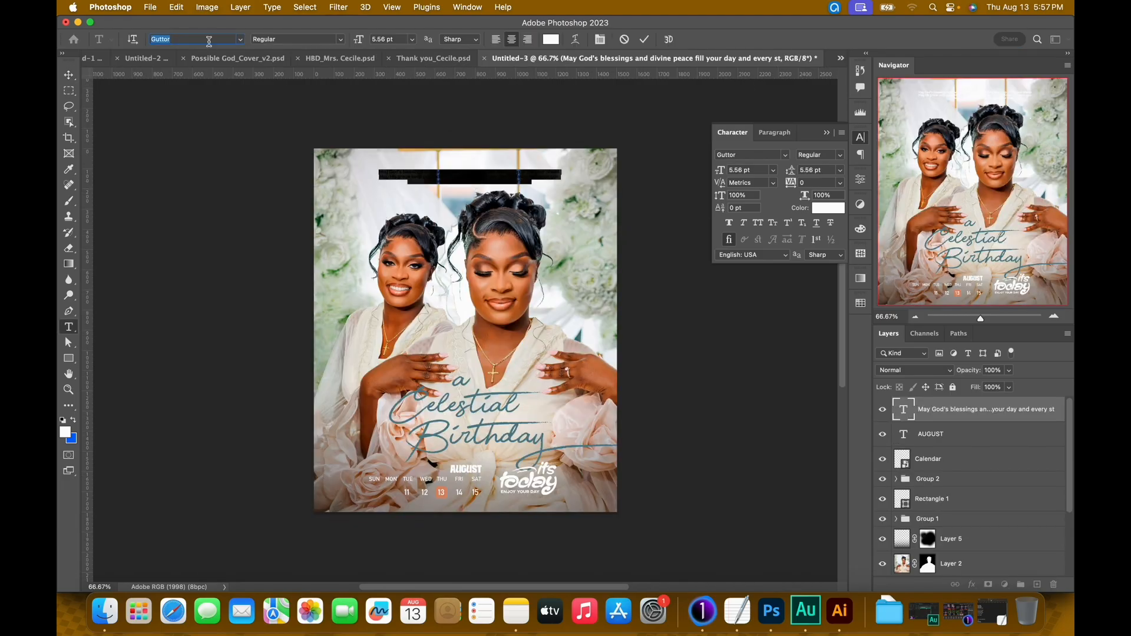
text(ralew)
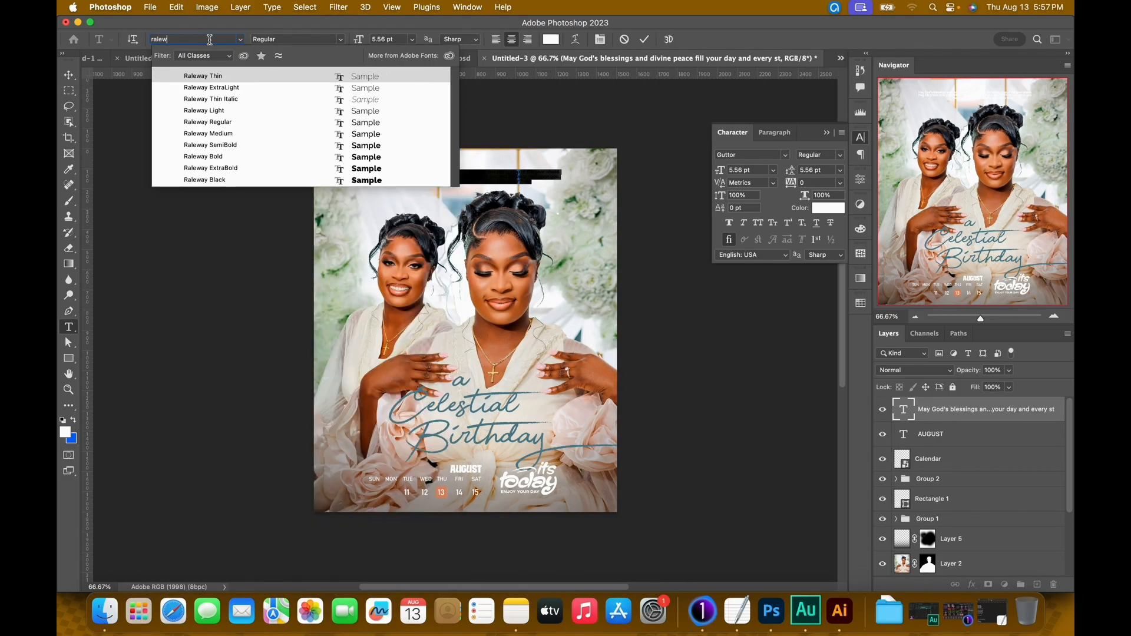
click(278, 134)
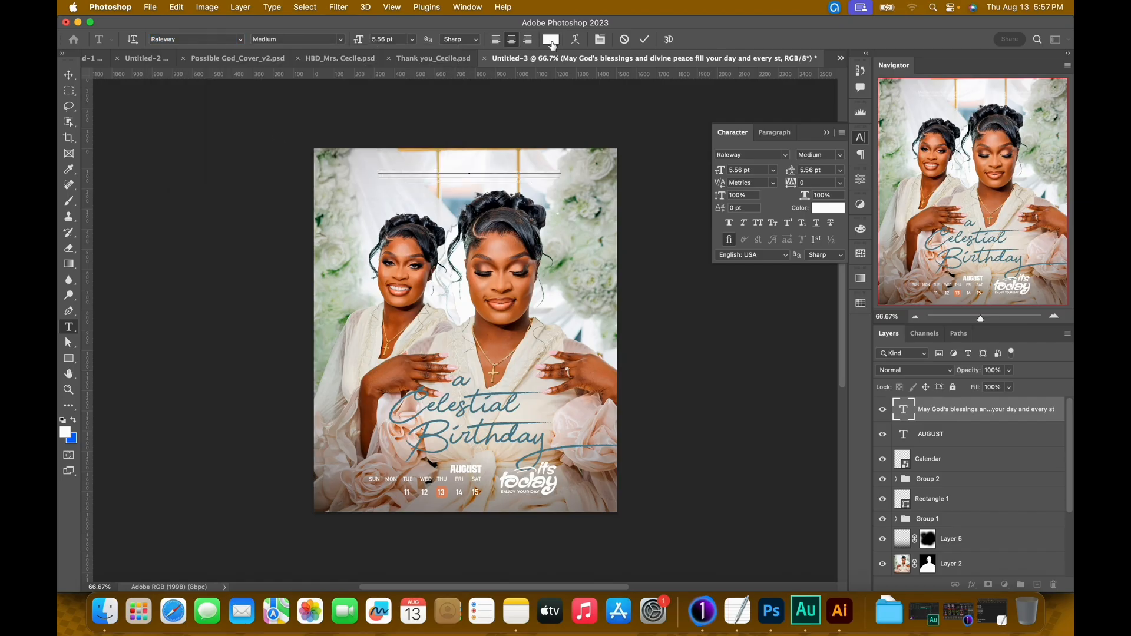
click(551, 40)
click(465, 436)
click(913, 271)
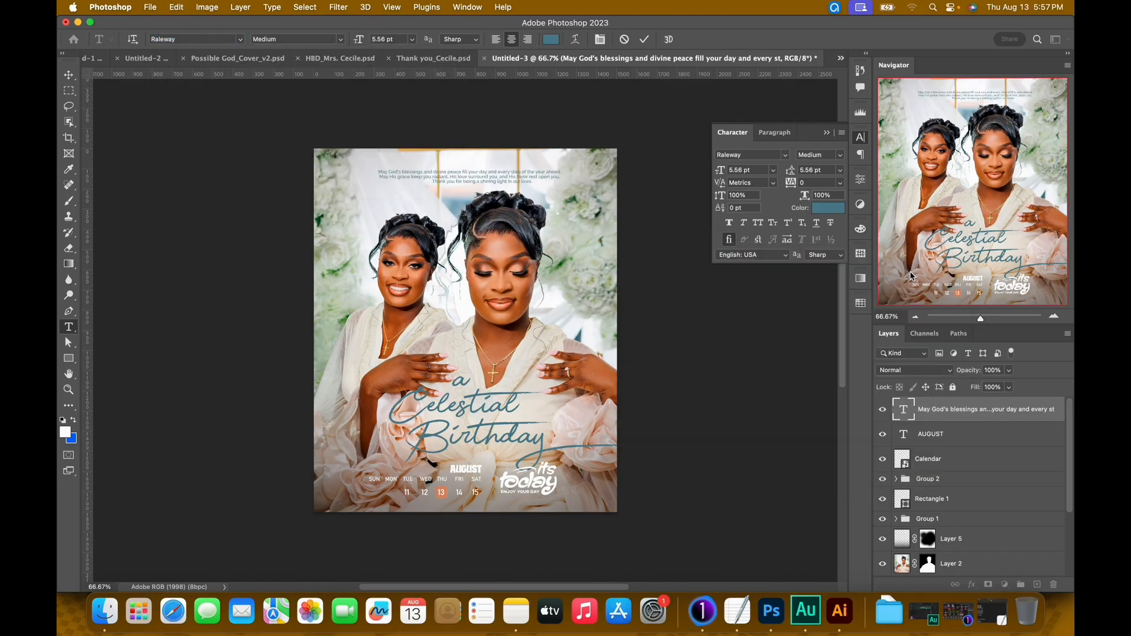
click(645, 39)
key(v)
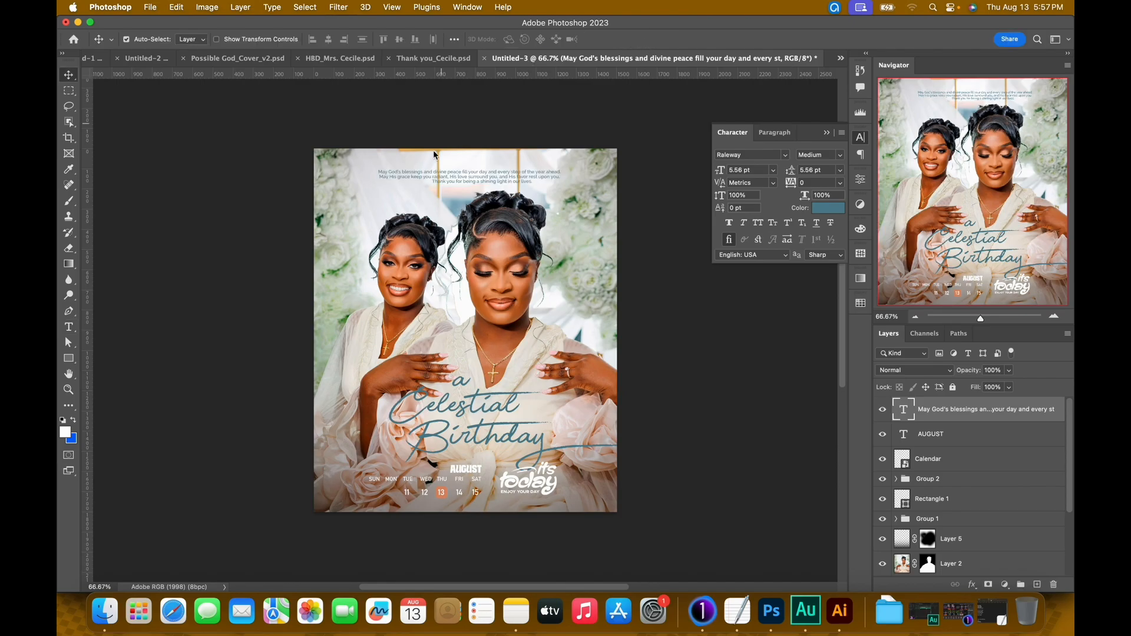
- Select both portrait layers and nudge them slightly down, away from the blessing message
drag(245, 245, 318, 266)
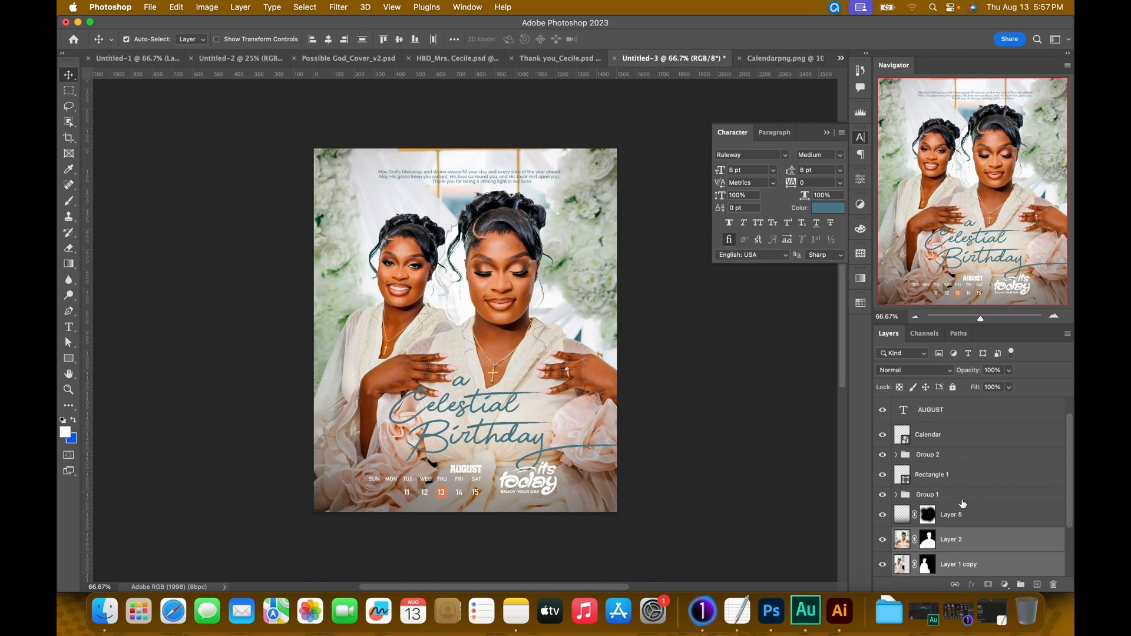
key(Down)
key(Down)
key(Down)
key(Down)
key(Down)
key(Down)
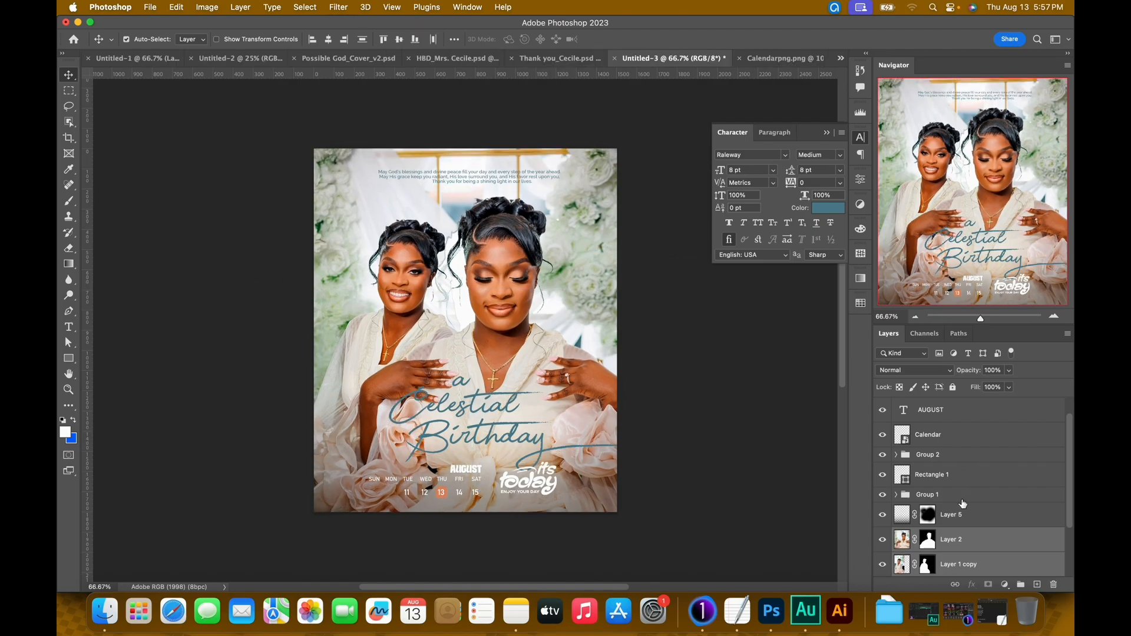
key(Down)
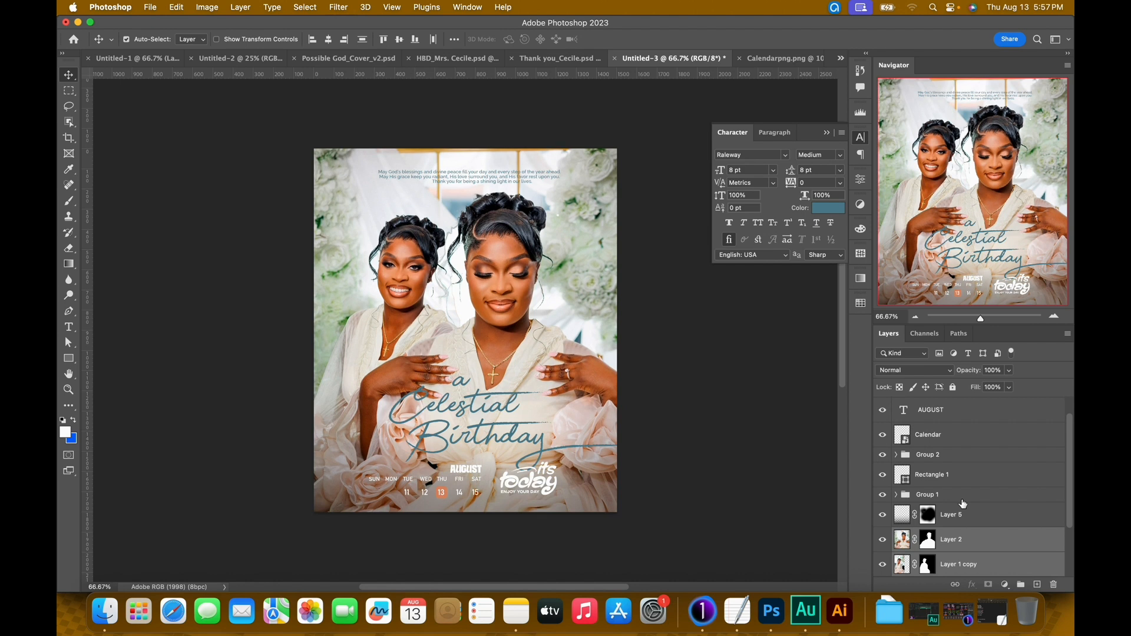
key(super+equal)
key(super+minus)
- Move the blessing message slightly down and add a new empty layer above it
click(827, 132)
click(483, 176)
drag(482, 175, 482, 178)
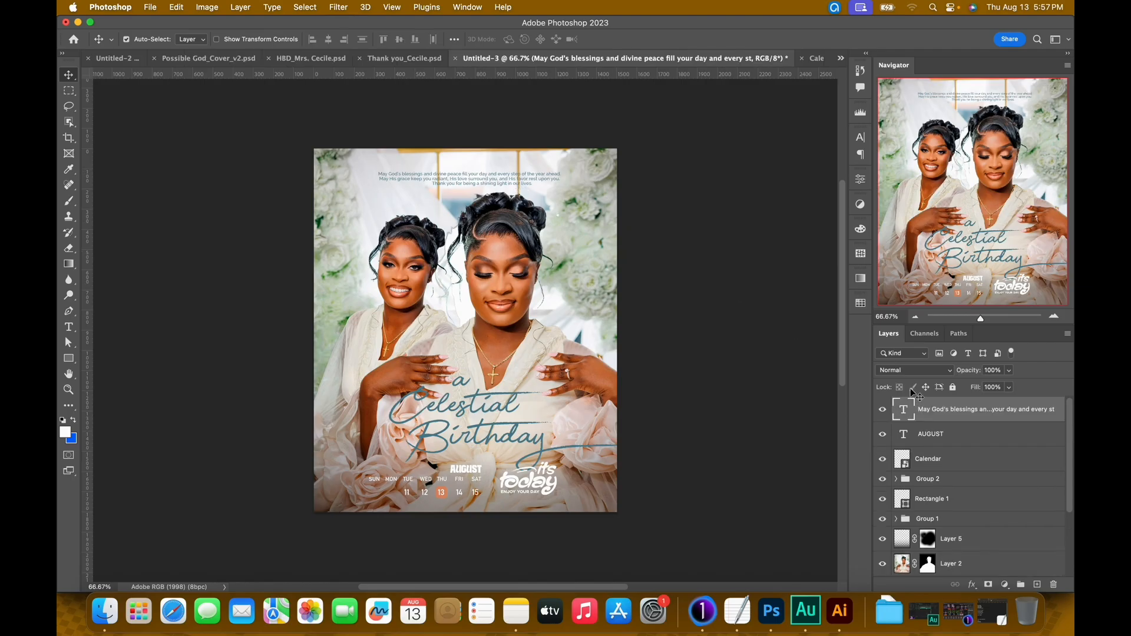
click(1038, 584)
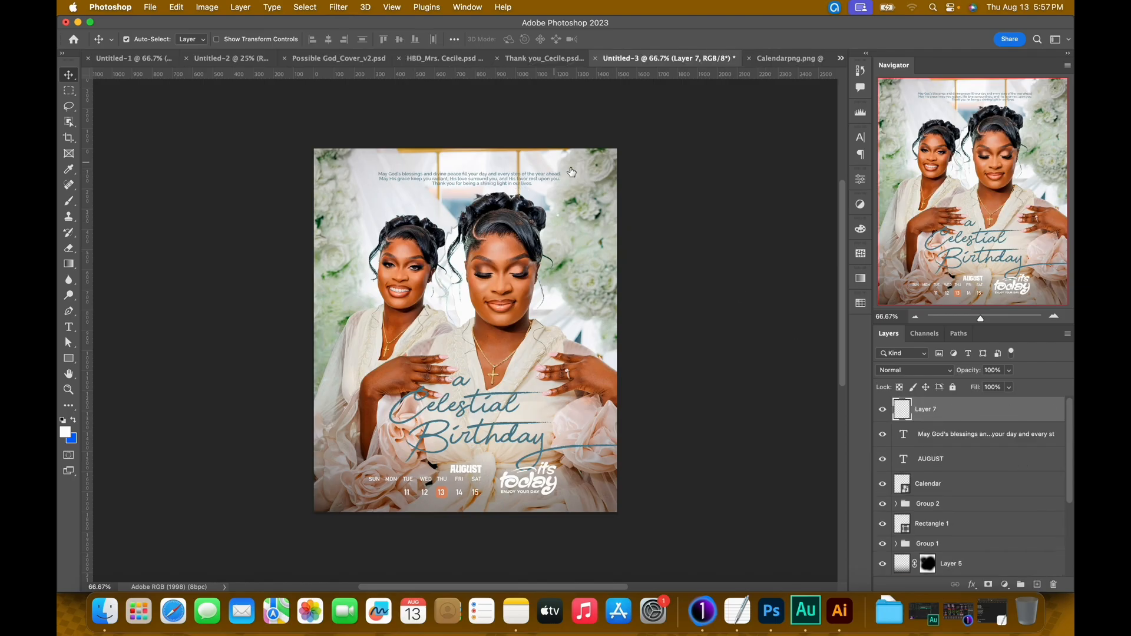
- Duplicate the blessing message and place the copy directly above the original
click(475, 177)
drag(464, 179, 467, 163)
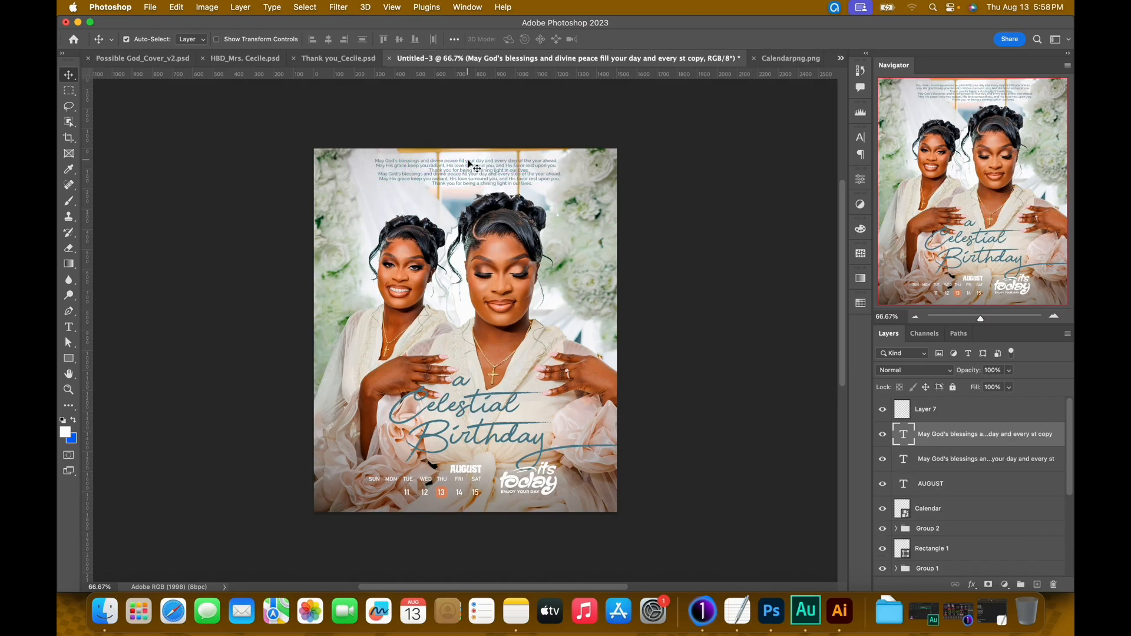
double_click(470, 165)
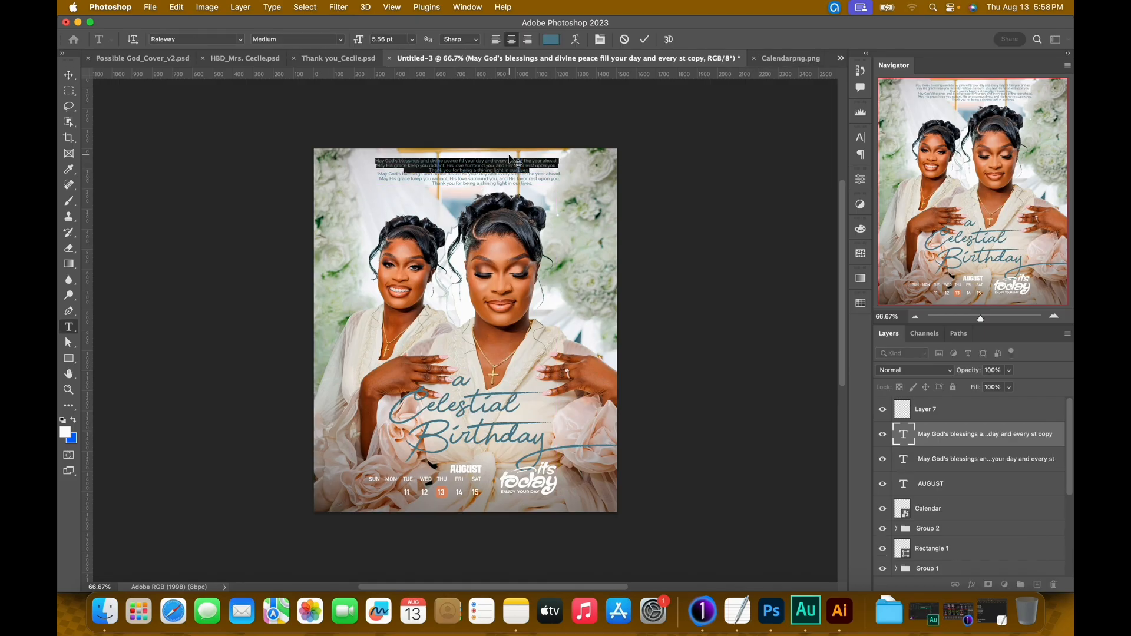
key(Escape)
key(v)
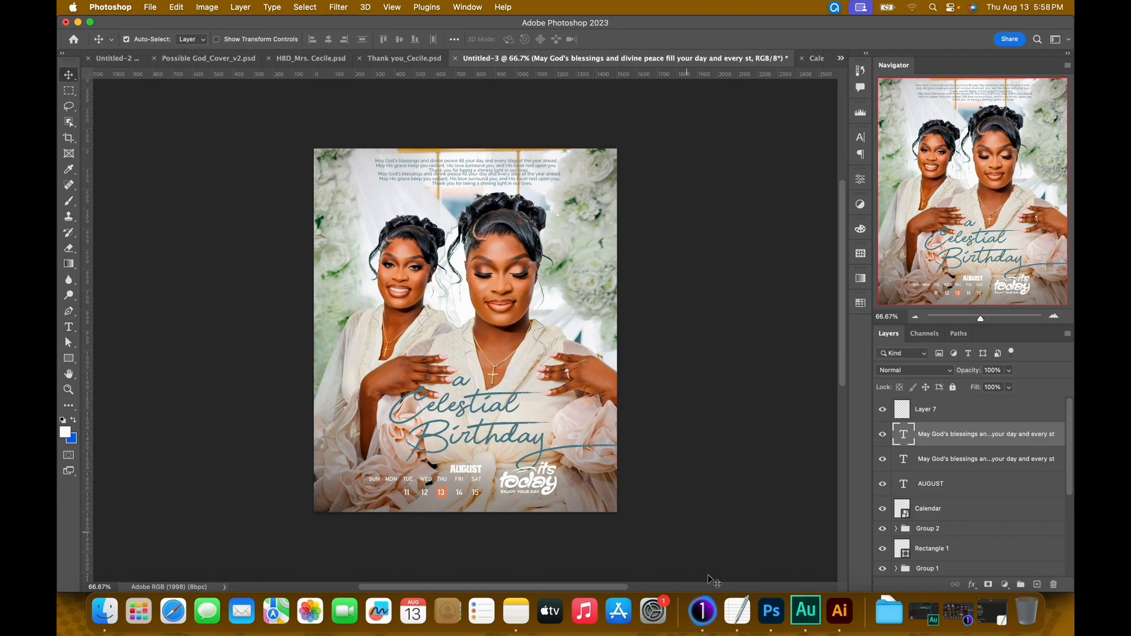
- Copy the celebrant's name from the TextEdit note and replace the duplicated message's text with it
click(737, 609)
drag(323, 183, 230, 184)
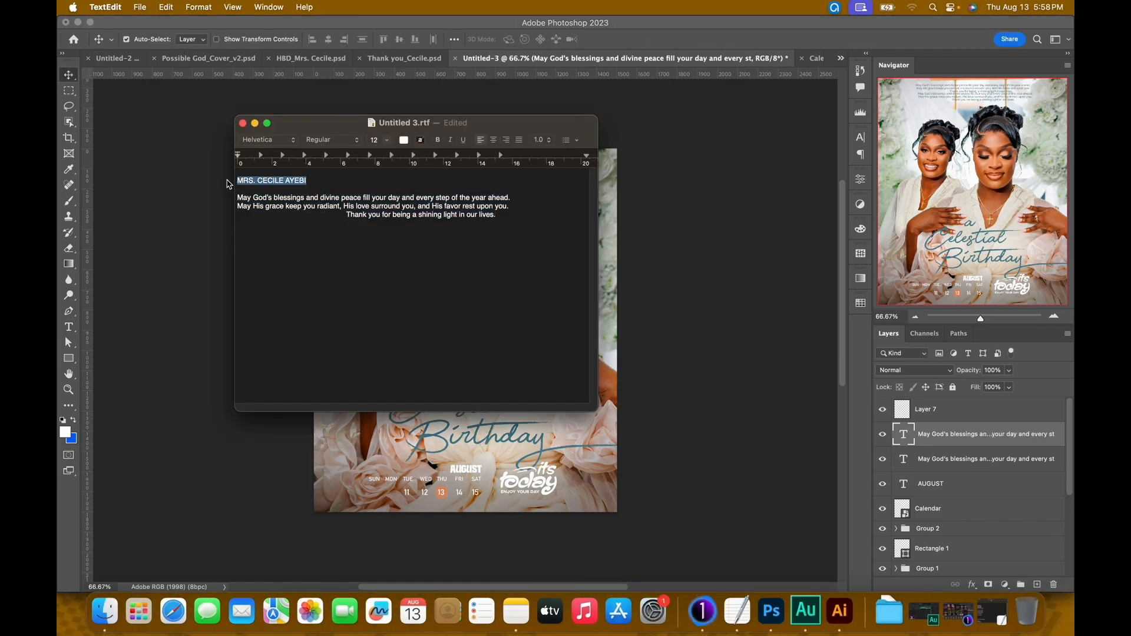
key(super+c)
click(504, 122)
key(Return)
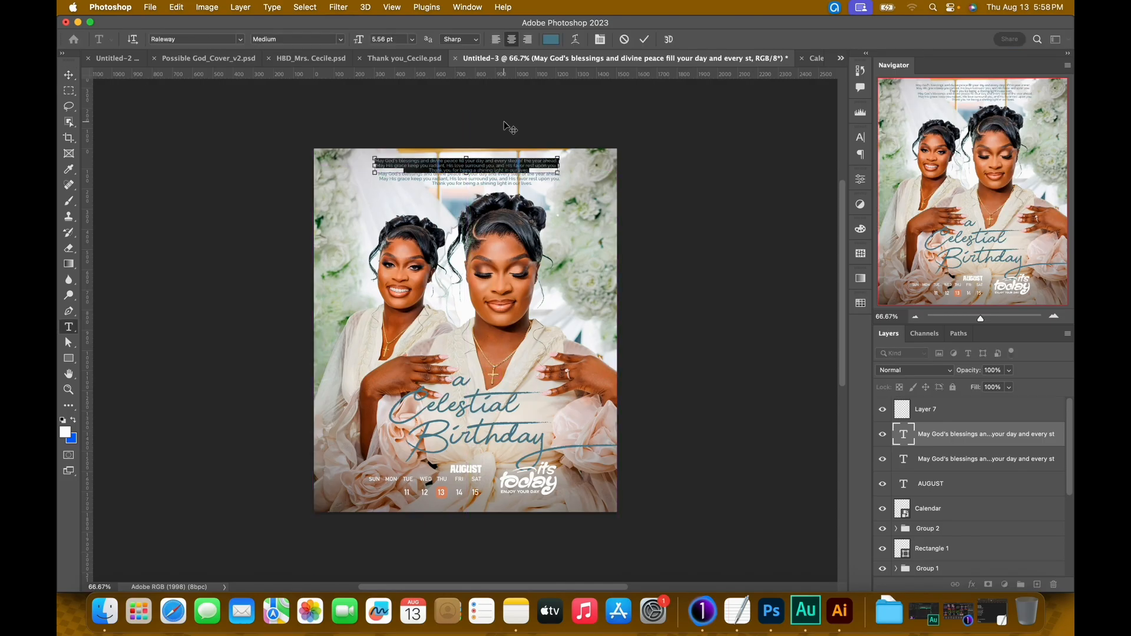
key(super+v)
key(super+a)
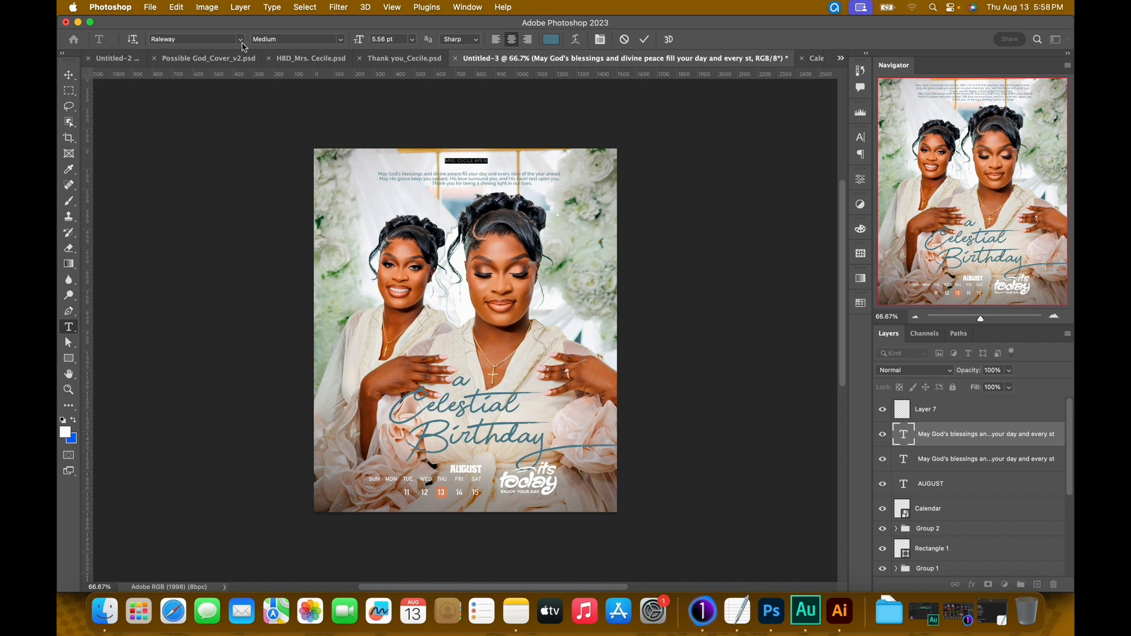
- Set the celebrant's name in the Bodoni Bd BT Bold font
click(241, 41)
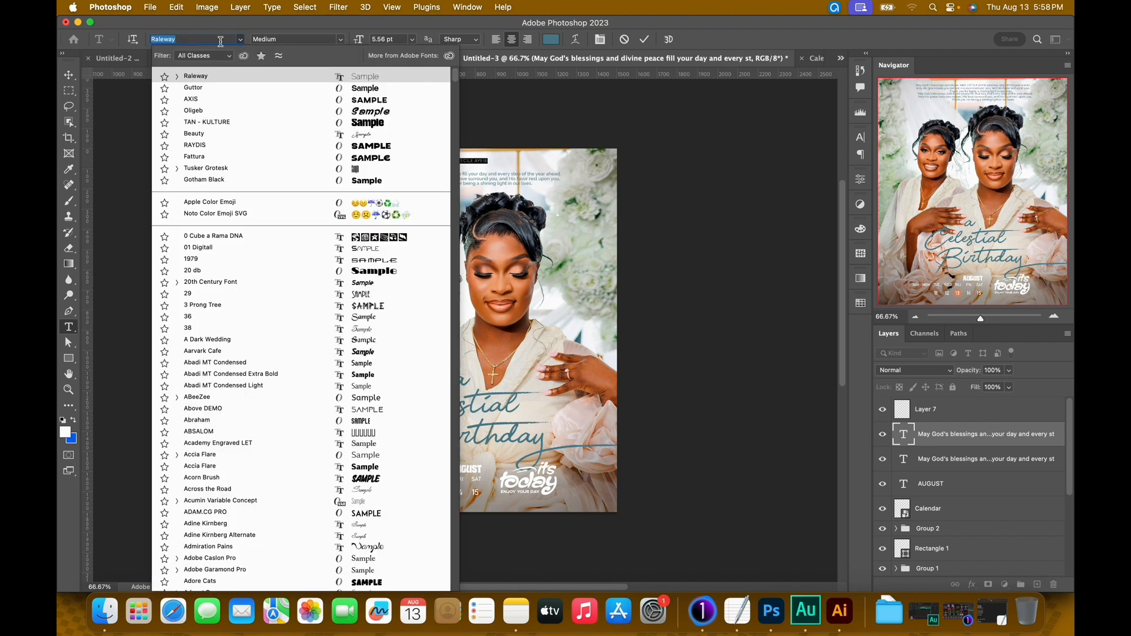
text(bodon)
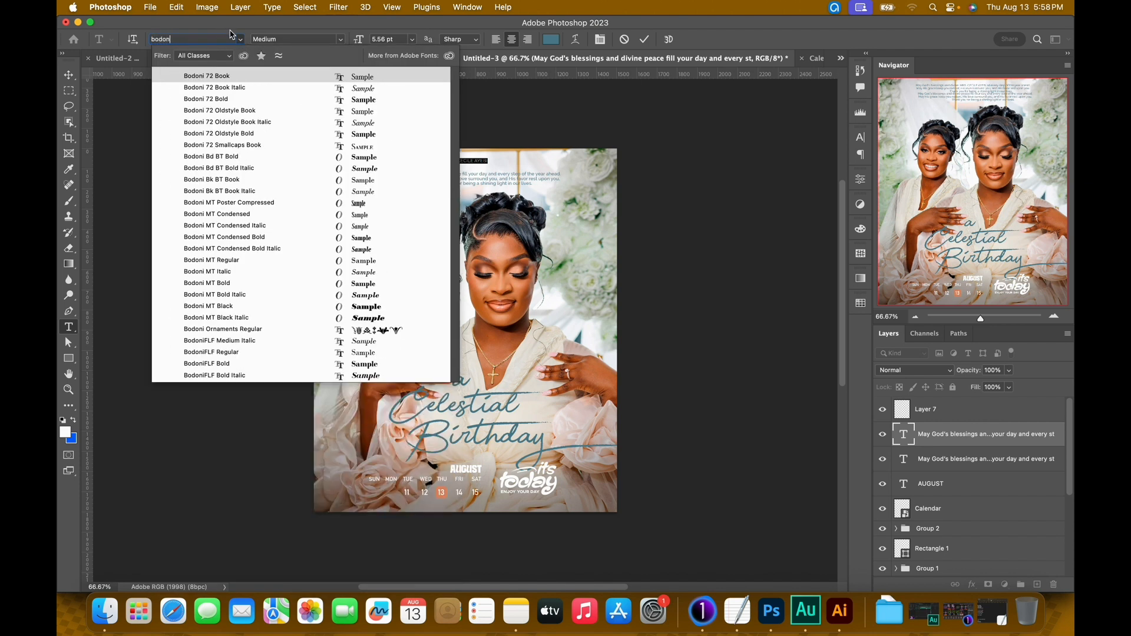
text(i Bd BT)
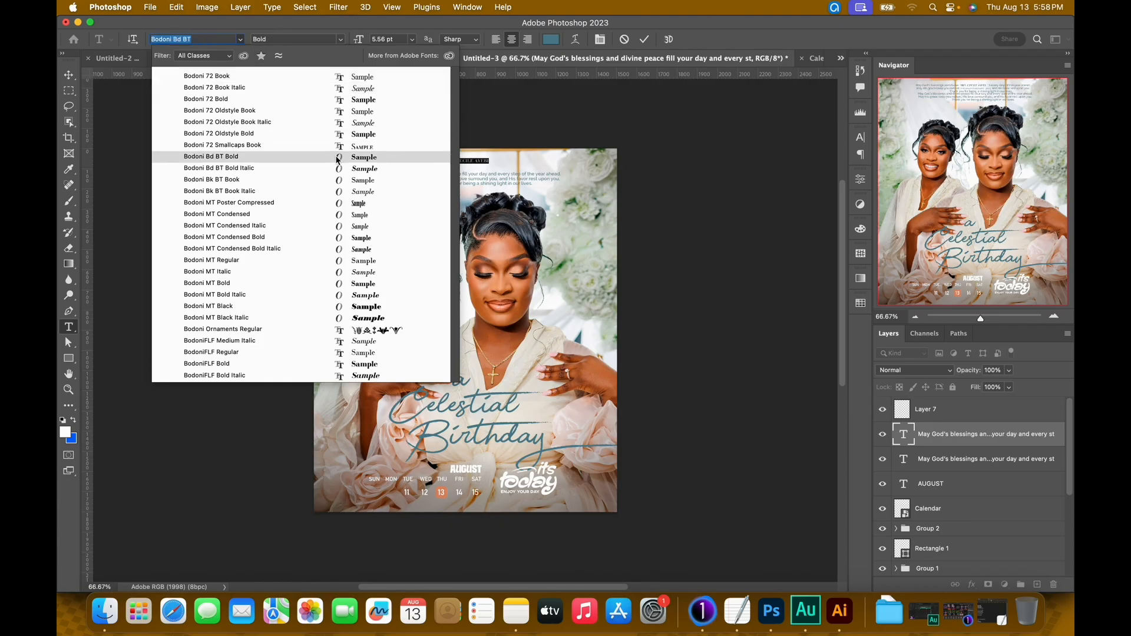
click(211, 156)
click(644, 38)
key(v)
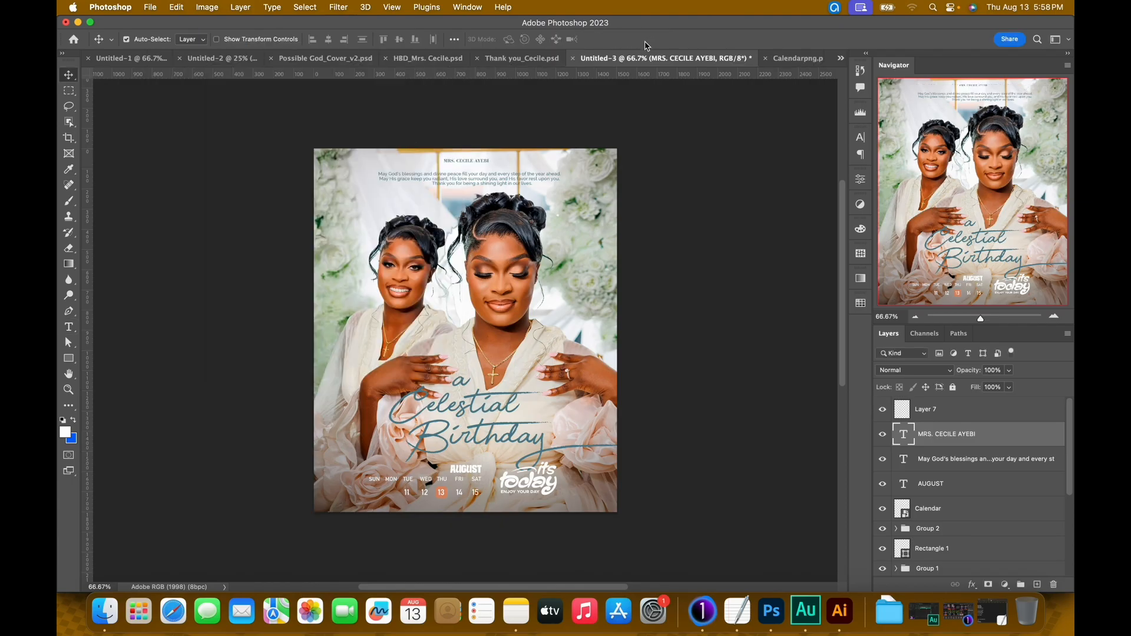
- Nudge the celebrant's name down towards the blessing message and set its tracking to 520
key(shift+Down)
key(shift+Down)
key(Return)
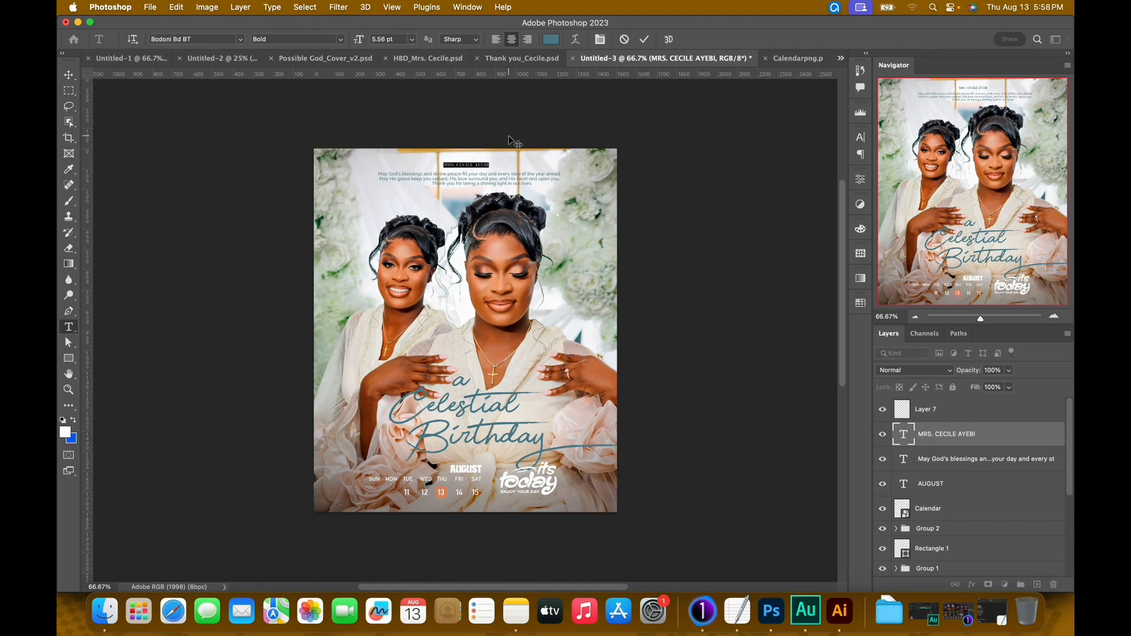
click(599, 39)
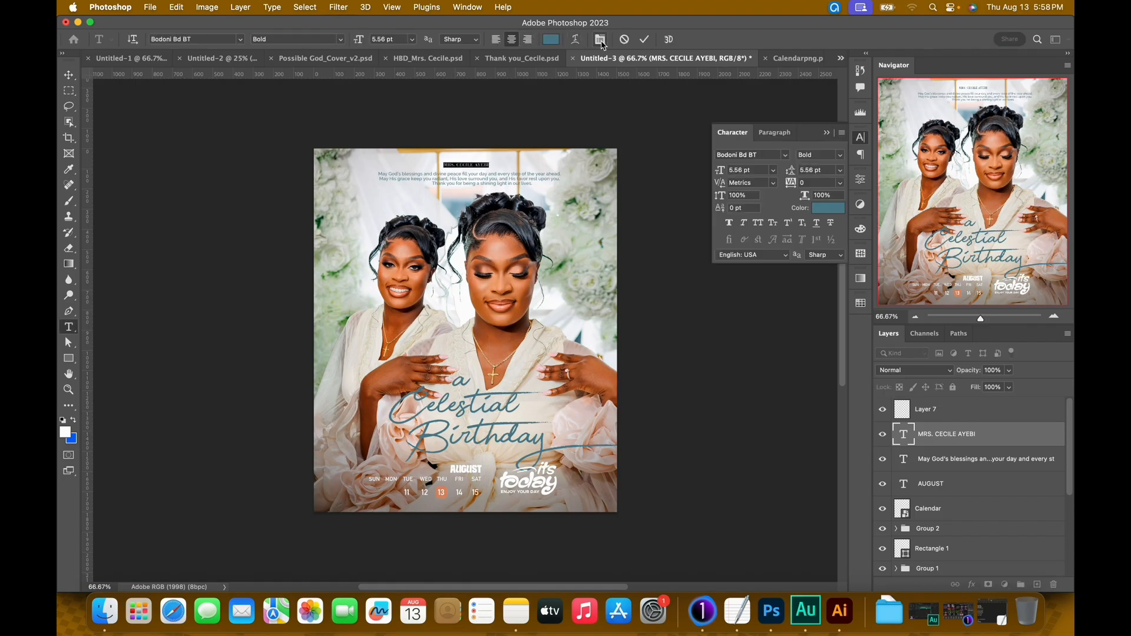
drag(794, 192, 811, 189)
click(645, 39)
key(v)
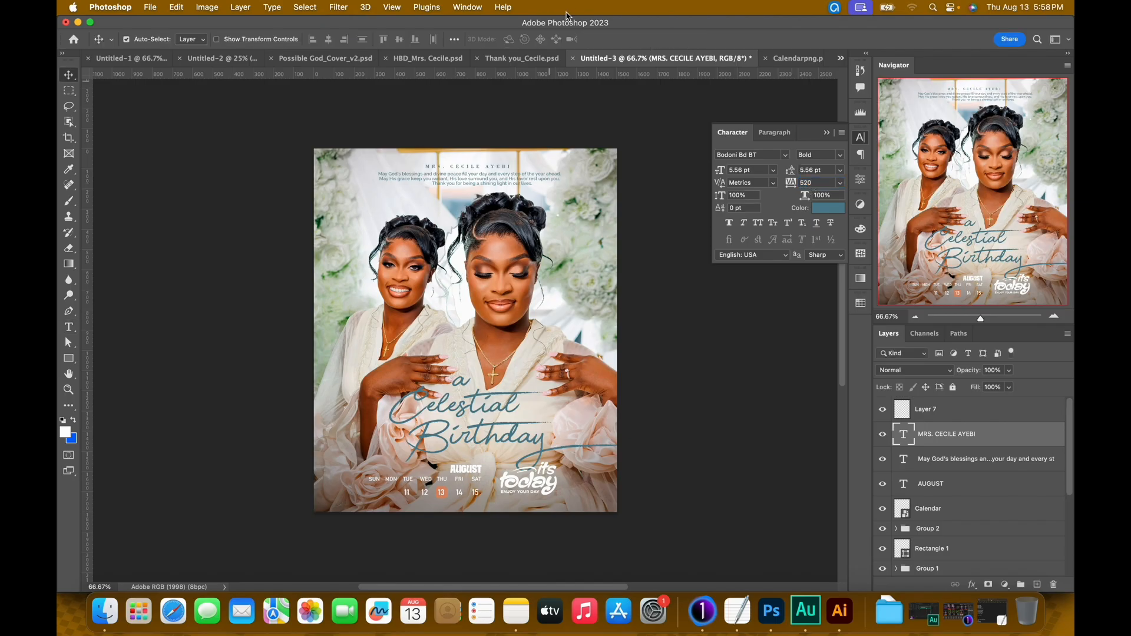
- Scale the blessing message down to 5.33 pt
click(506, 181)
key(super+t)
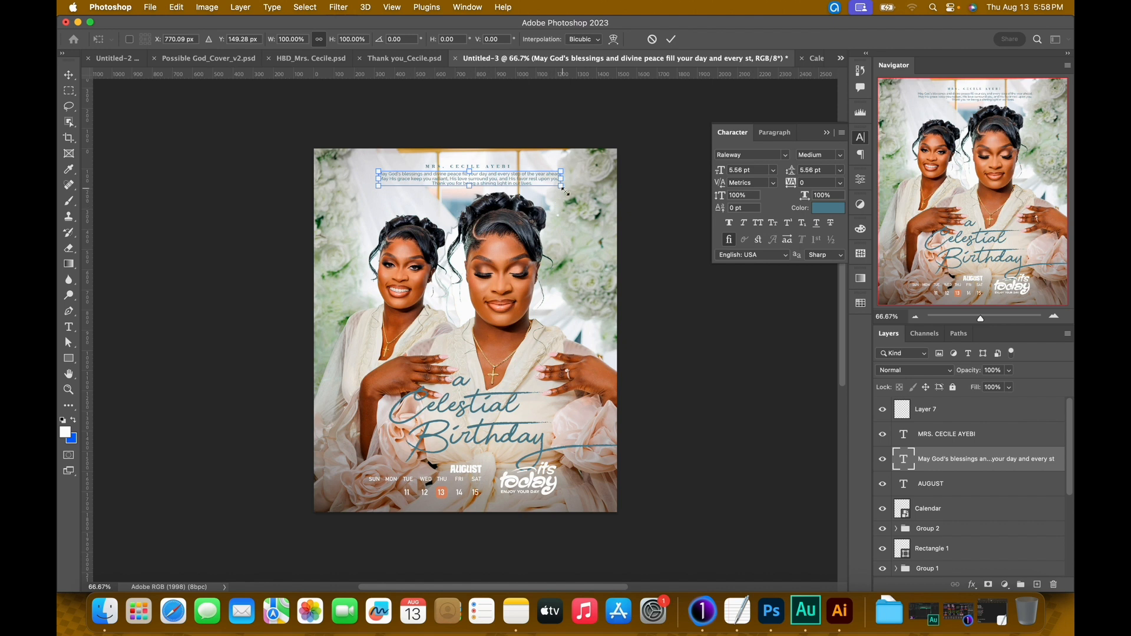
drag(562, 192, 561, 193)
key(Return)
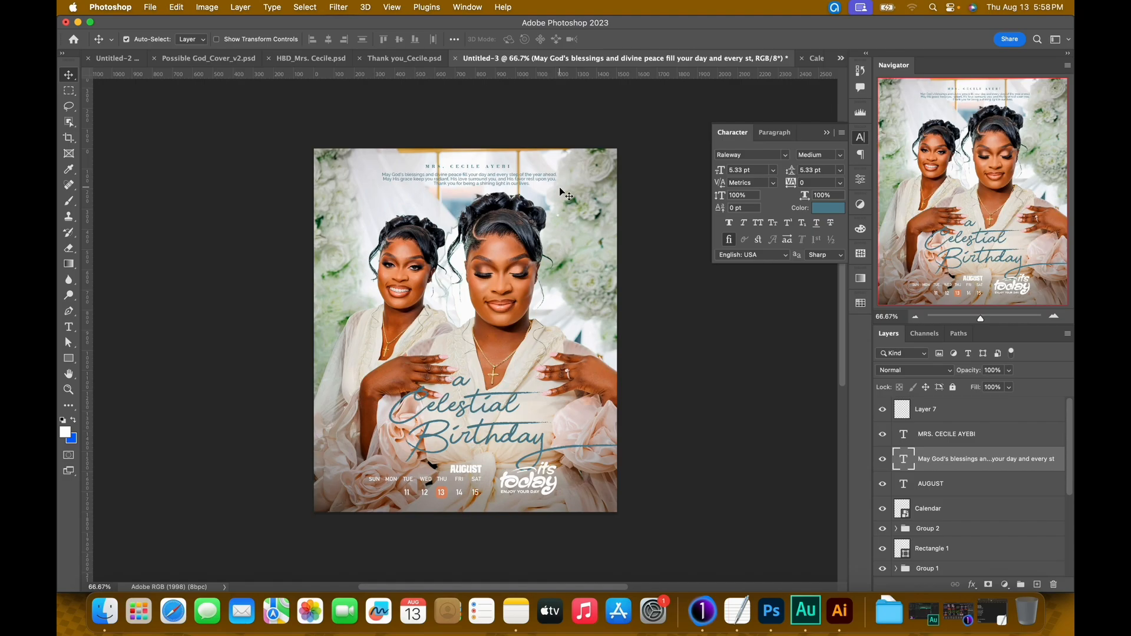
- Check the portrait placement in the HBD reference and raise the flyer's smaller, smiling portrait accordingly
click(311, 59)
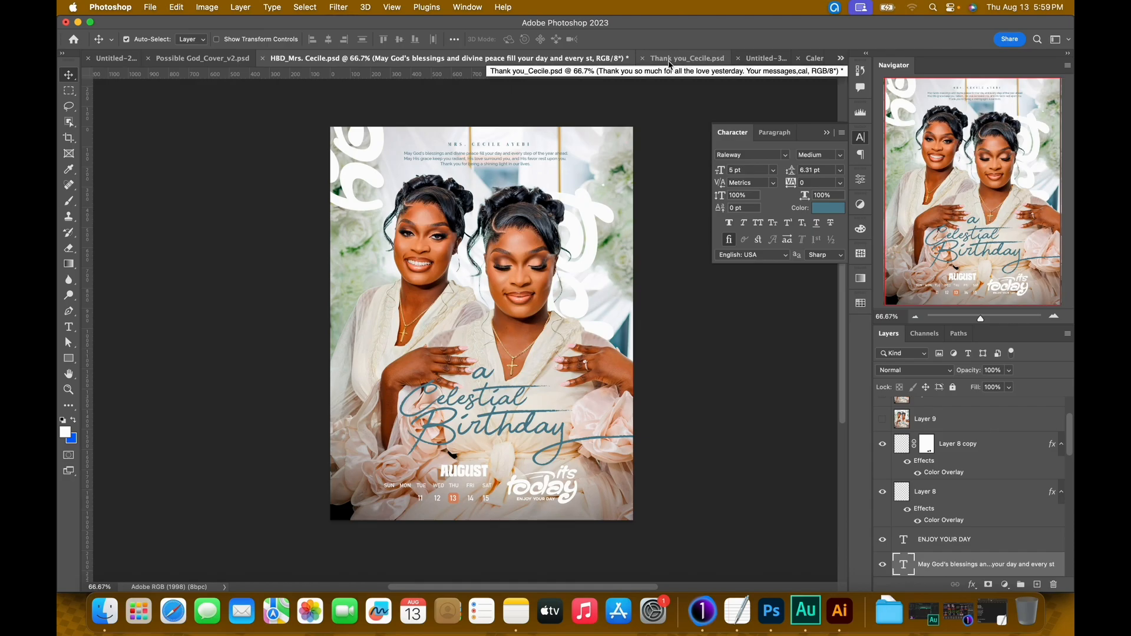
click(776, 62)
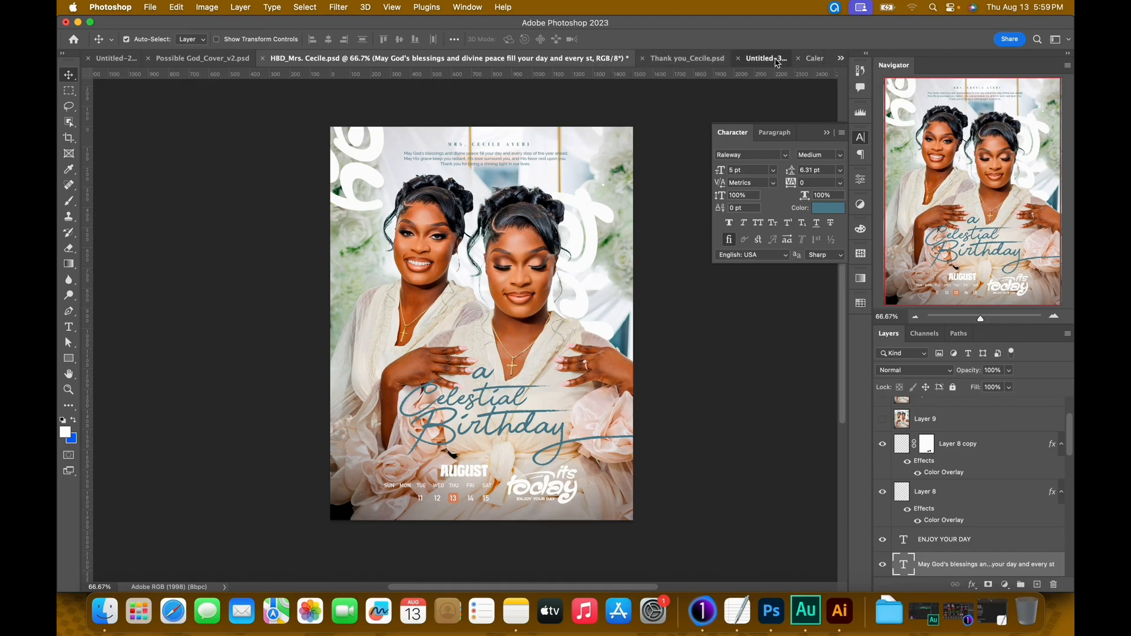
drag(401, 254, 404, 242)
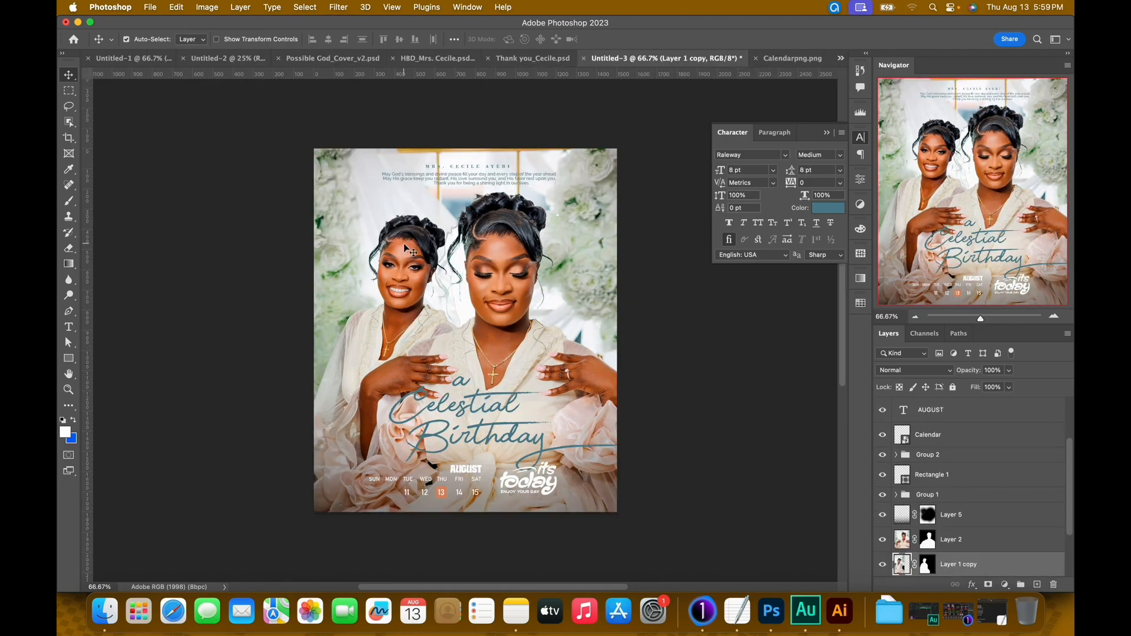
key(shift+Up)
key(shift+Up)
key(shift+Up)
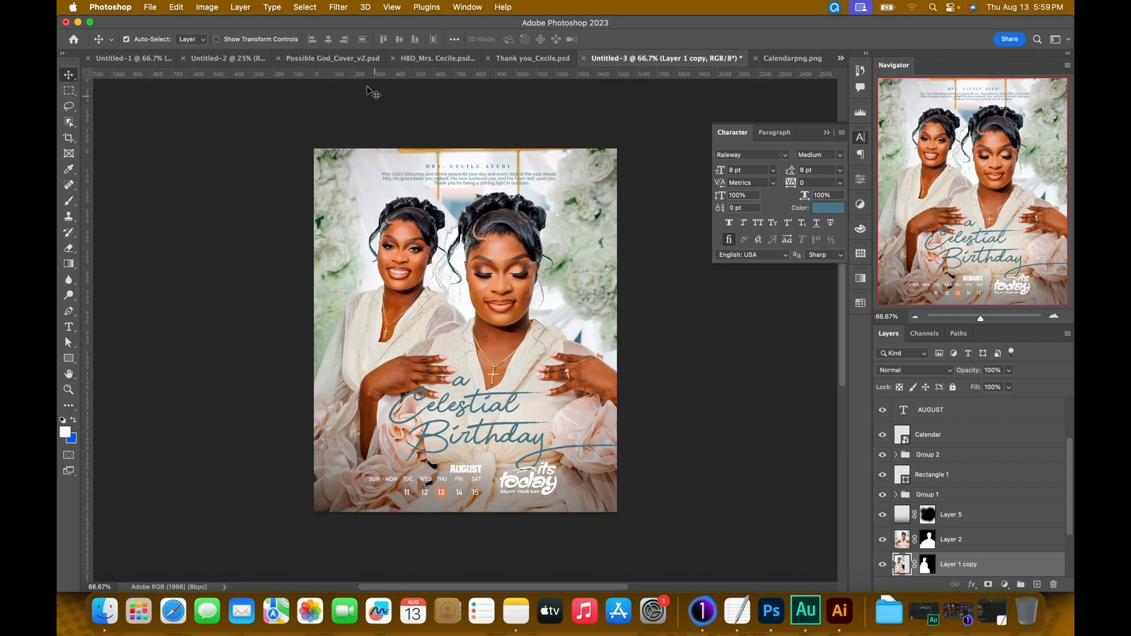
- Enlarge the smiling portrait to 105.64% and nudge it slightly down beside the main portrait
click(440, 65)
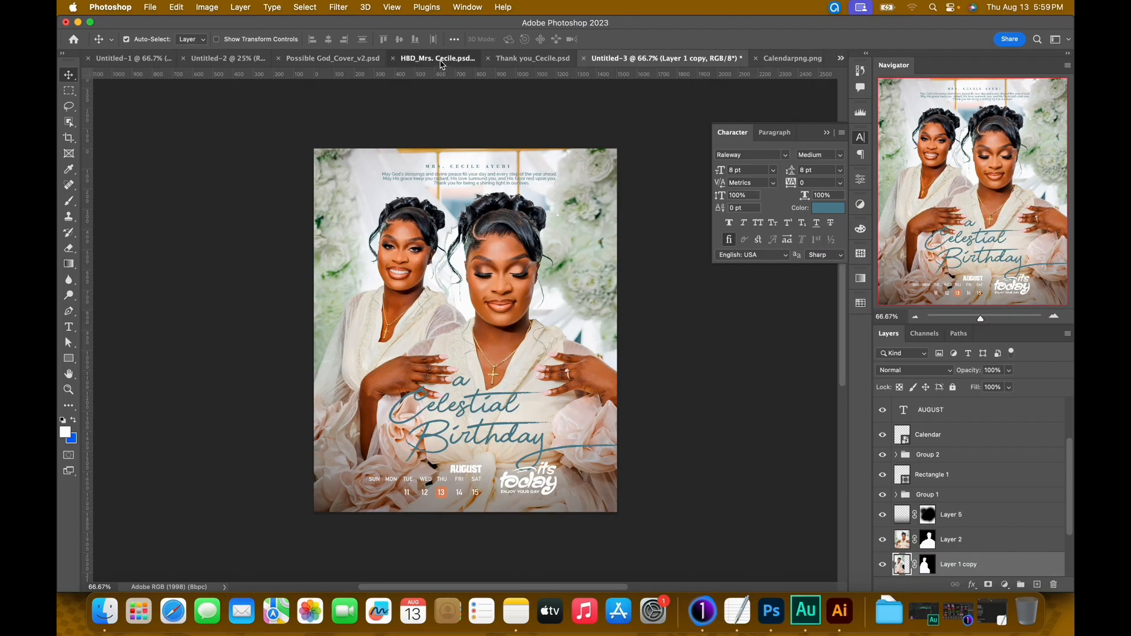
click(743, 59)
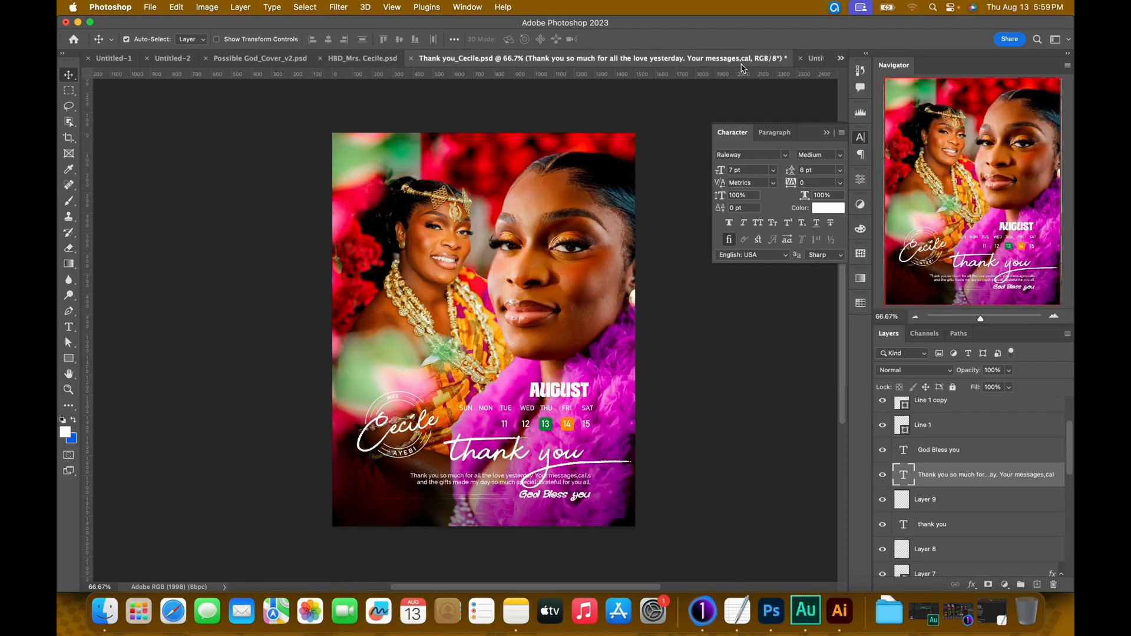
click(816, 58)
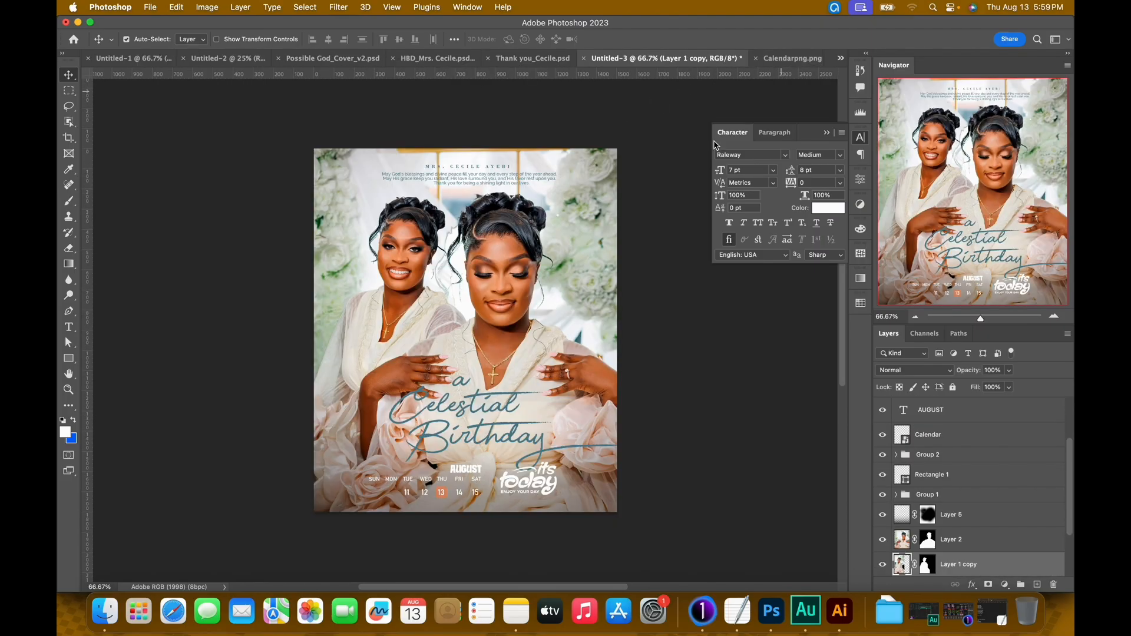
key(super+t)
scroll(494, 524, down, 1)
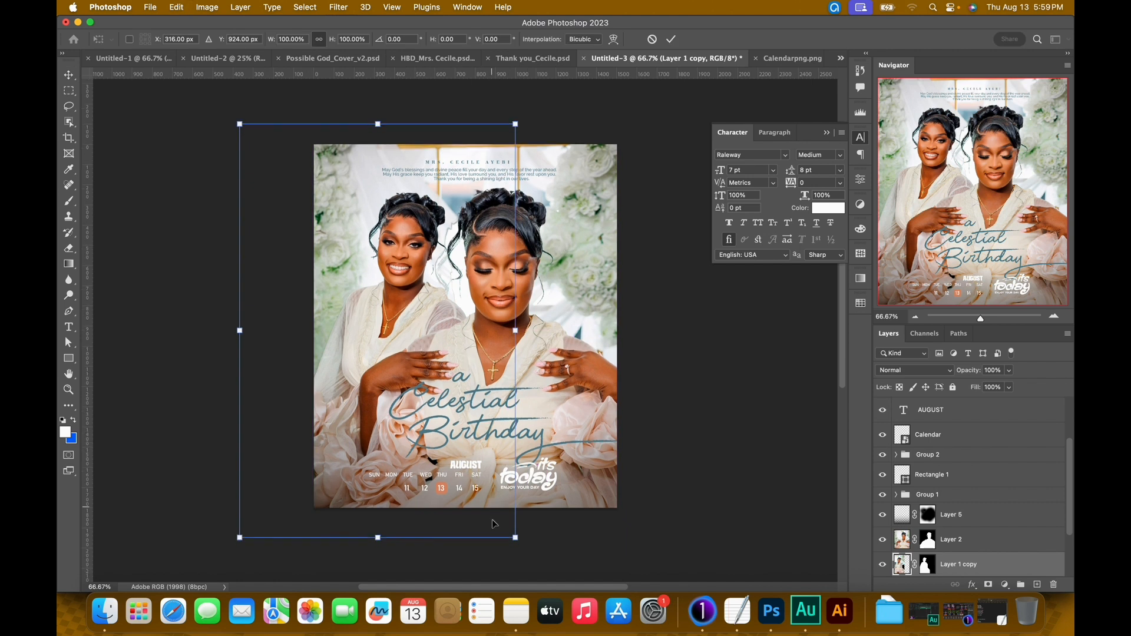
drag(515, 538, 531, 559)
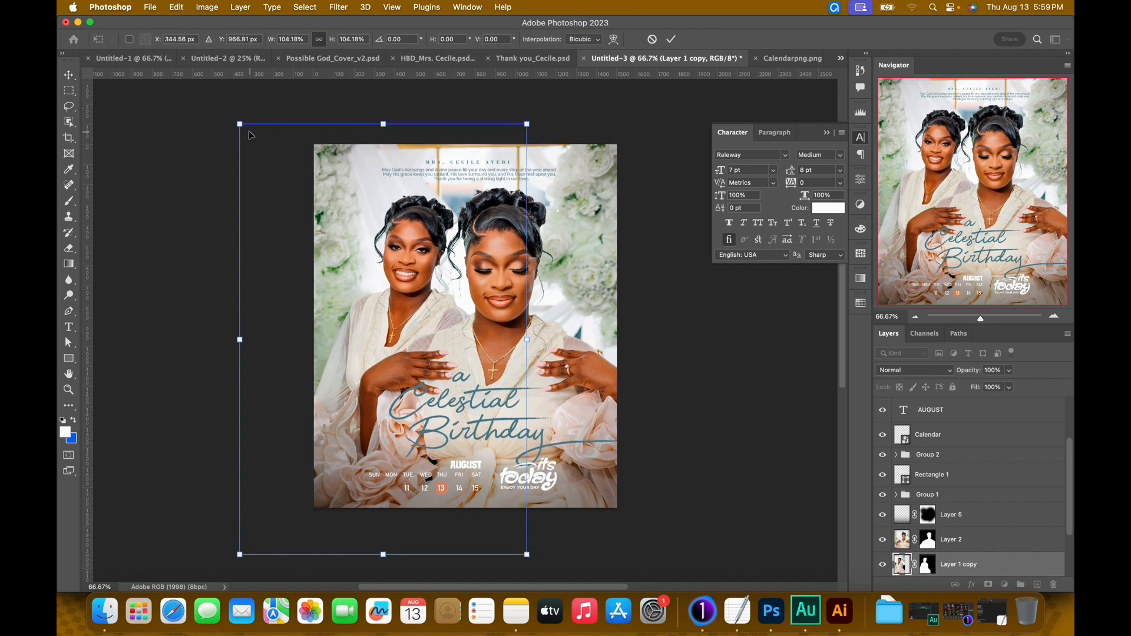
drag(239, 124, 235, 118)
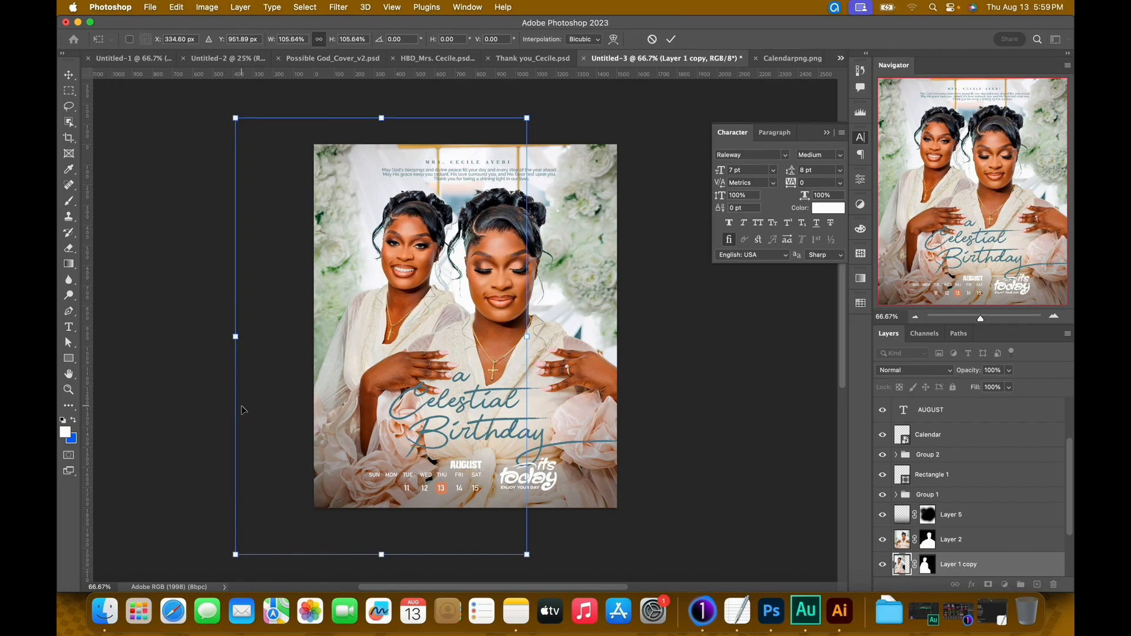
key(shift+Down)
key(shift+Down)
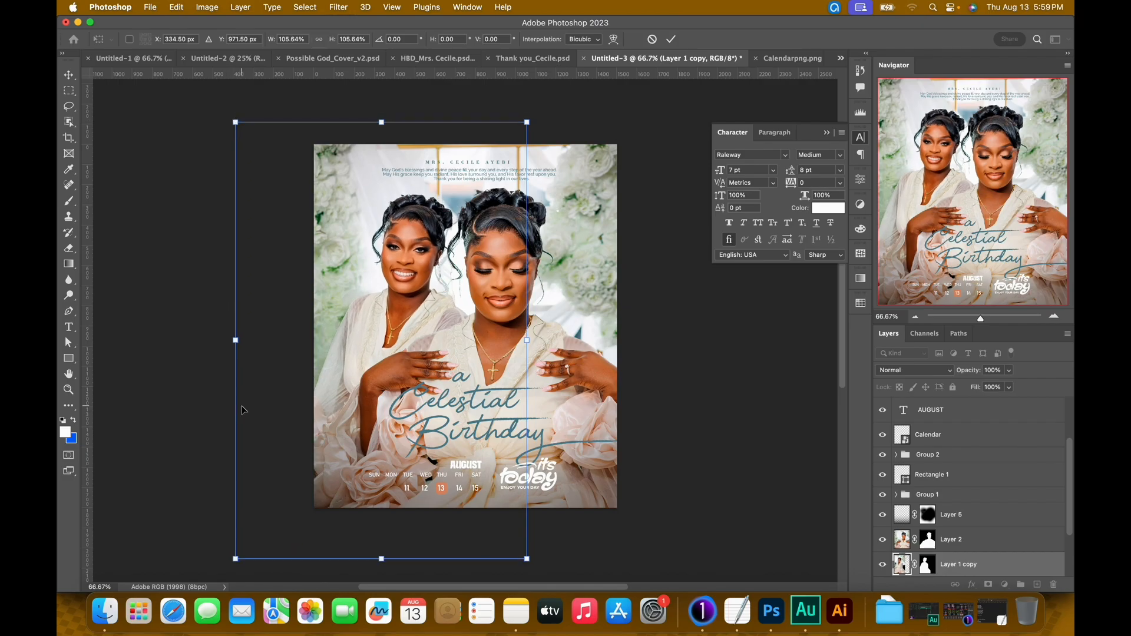
key(Return)
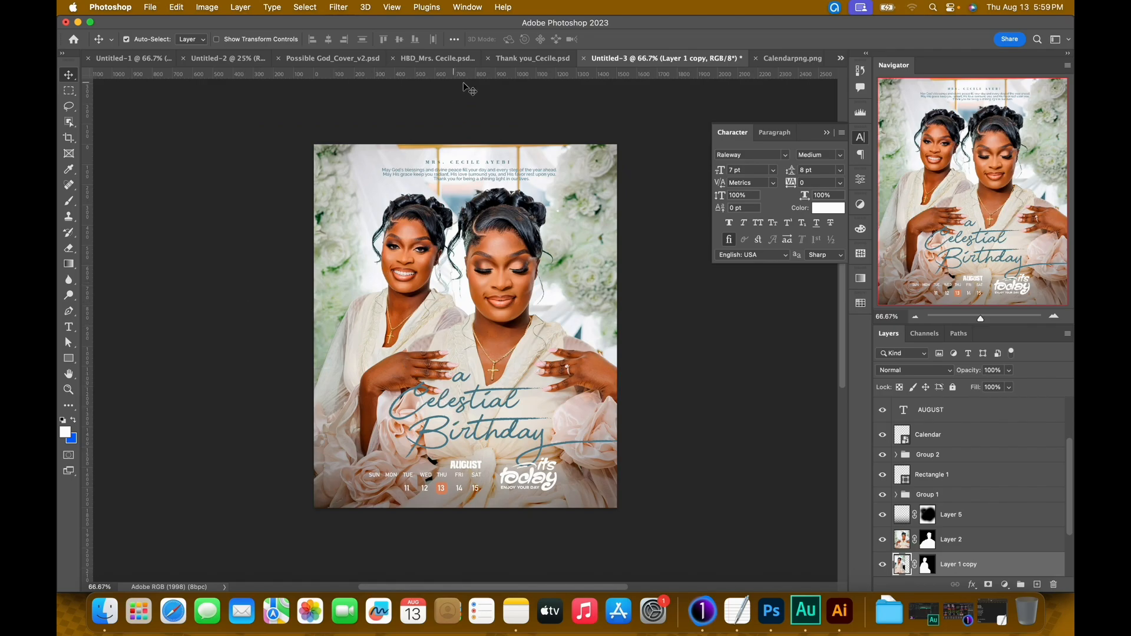
- Compare the flyer with the HBD reference and bring up the Possible God_Cover_v2 document
click(429, 63)
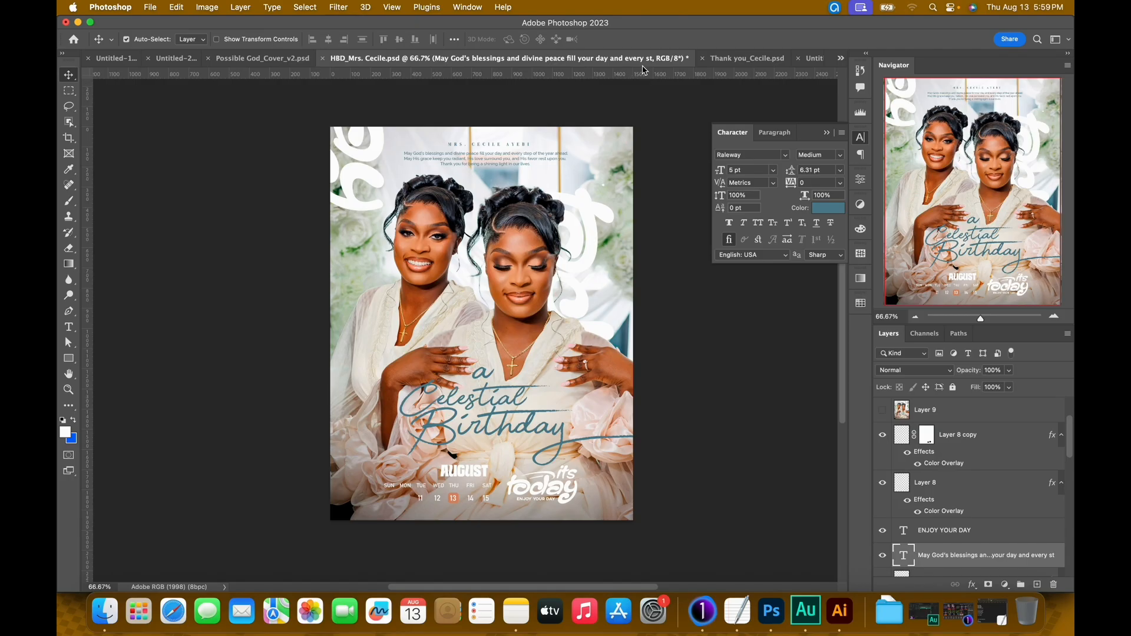
click(815, 60)
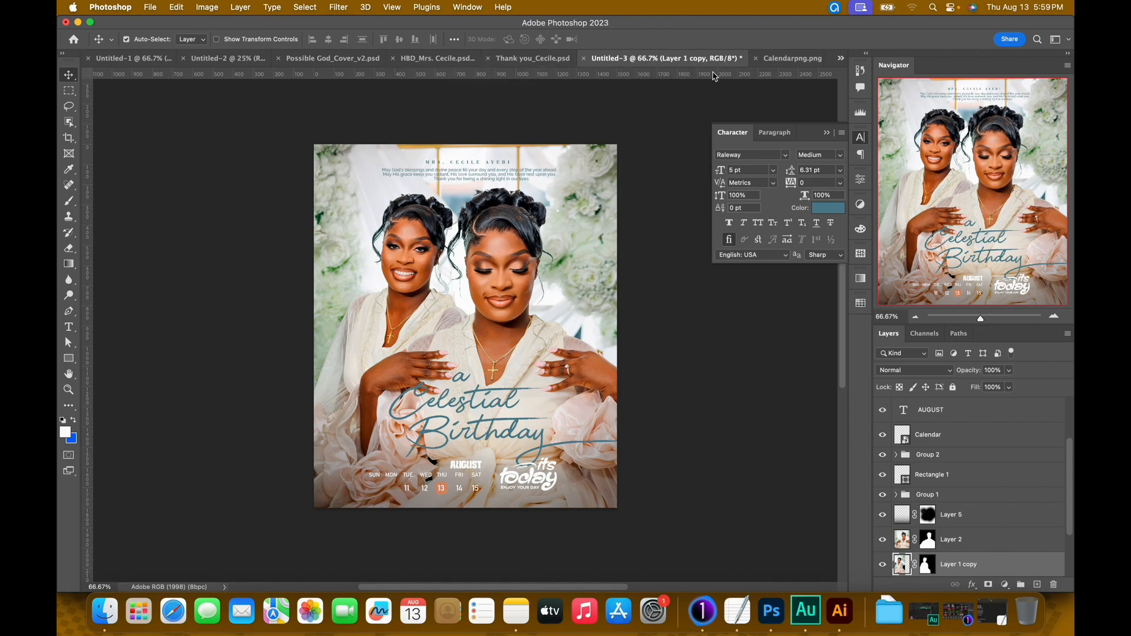
click(338, 64)
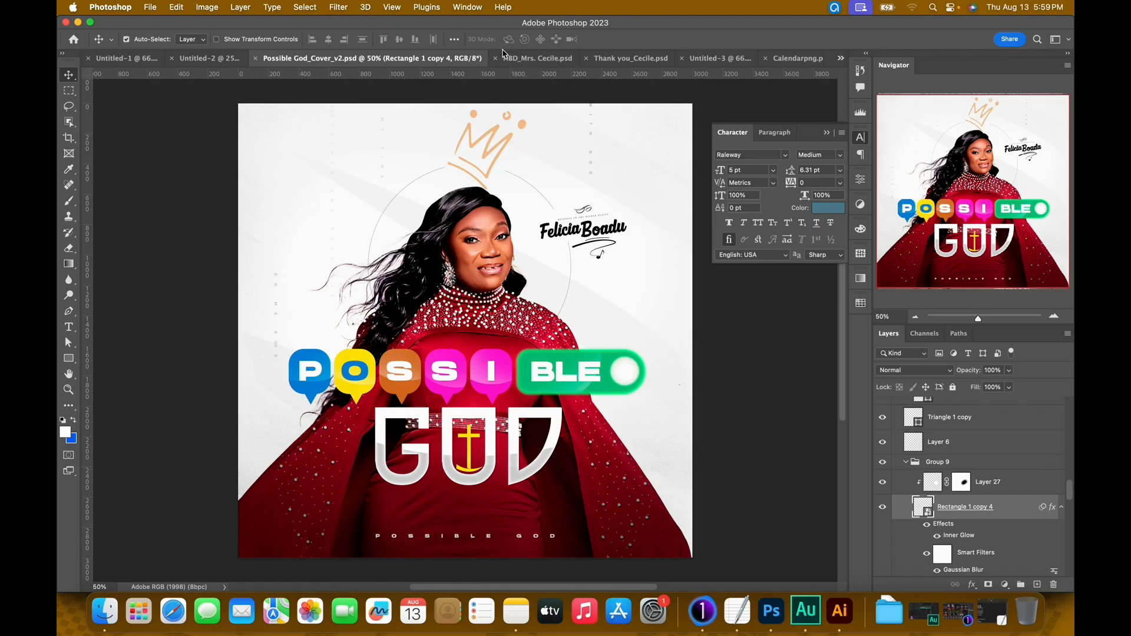
- Inspect the extent of the backdrop layer in the HBD reference without altering it
click(547, 61)
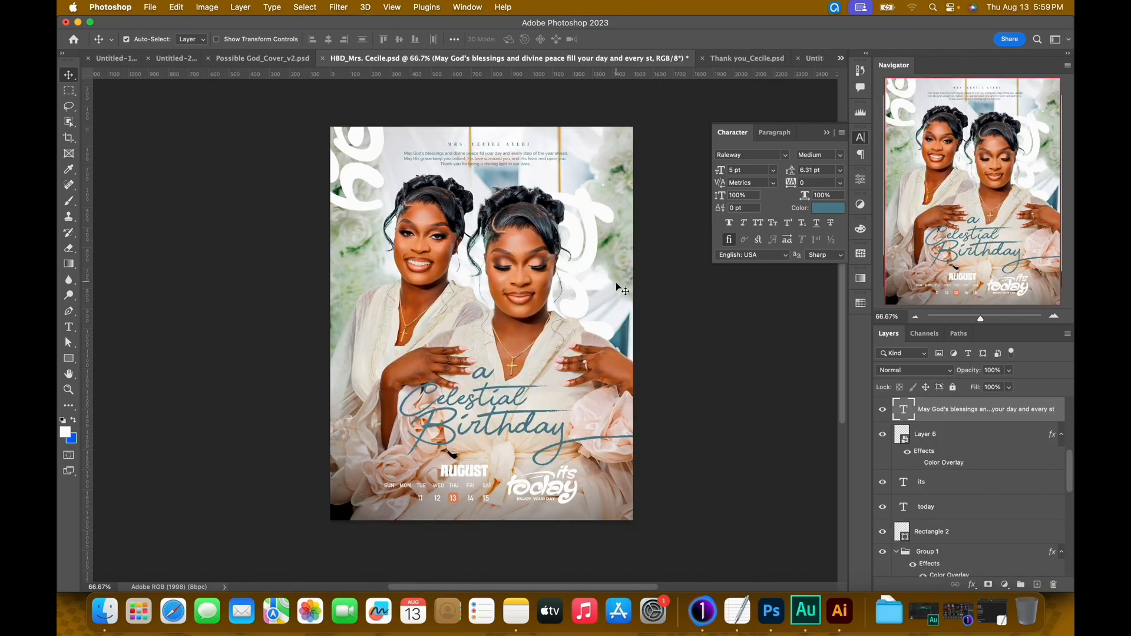
click(627, 306)
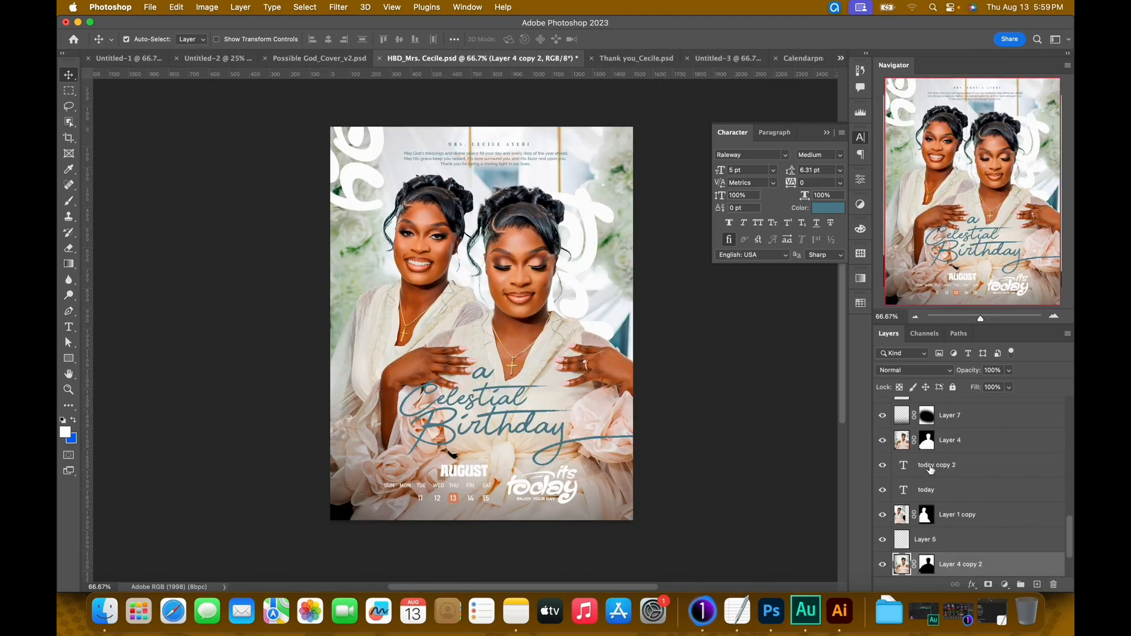
key(super+t)
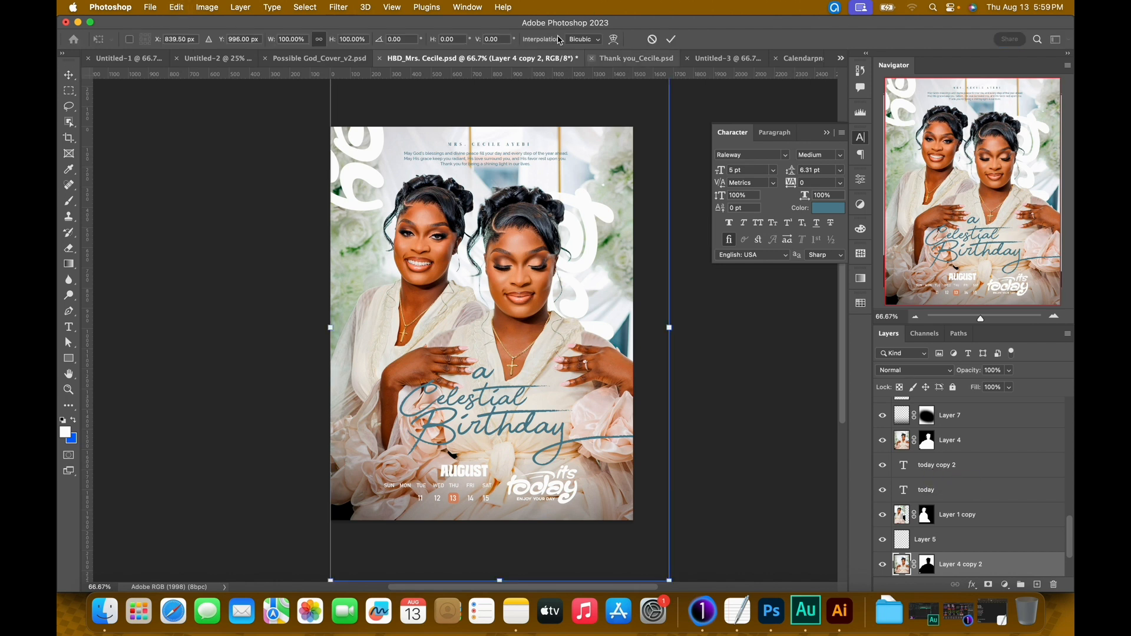
click(671, 41)
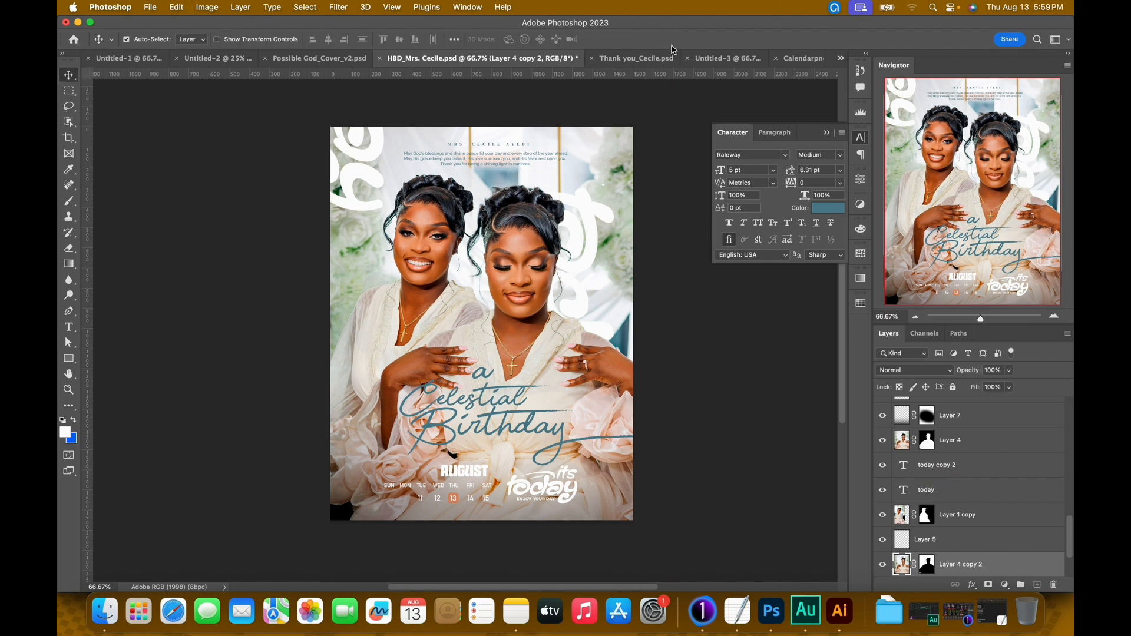
- Nudge the floral backdrop behind the portraits slightly left and up in the Untitled-3 flyer
click(733, 59)
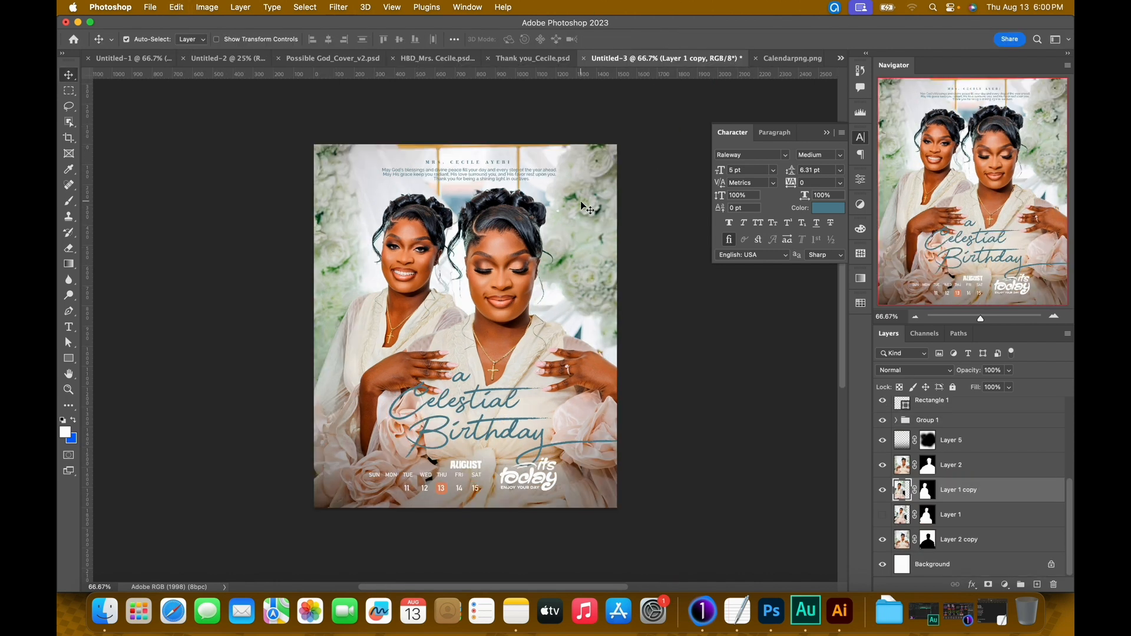
click(587, 295)
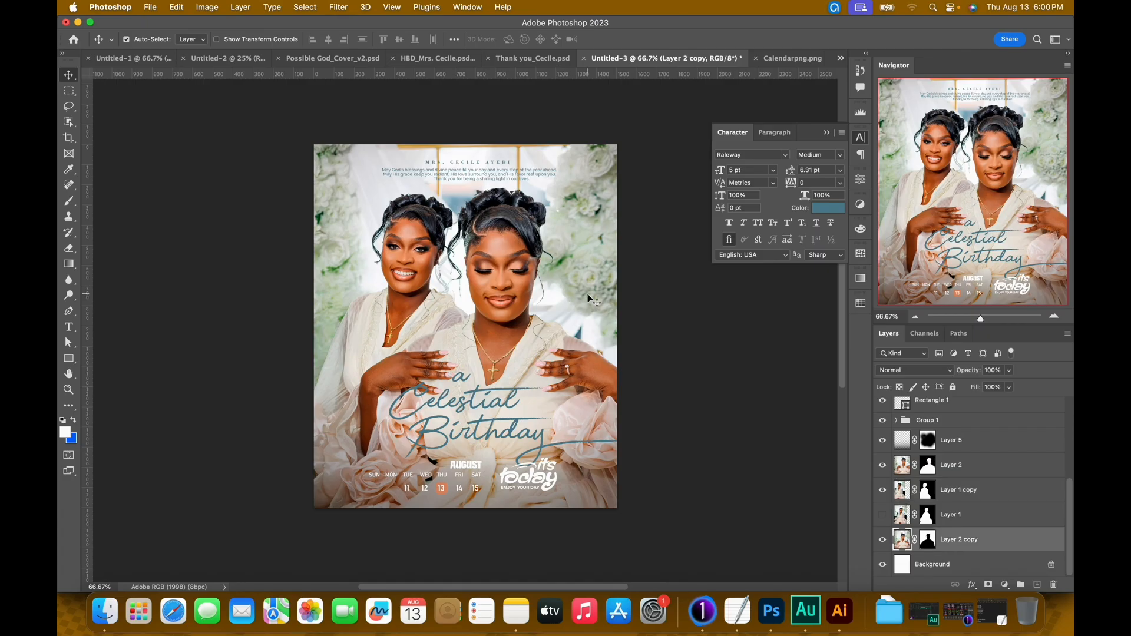
key(Left)
key(Left)
key(Left)
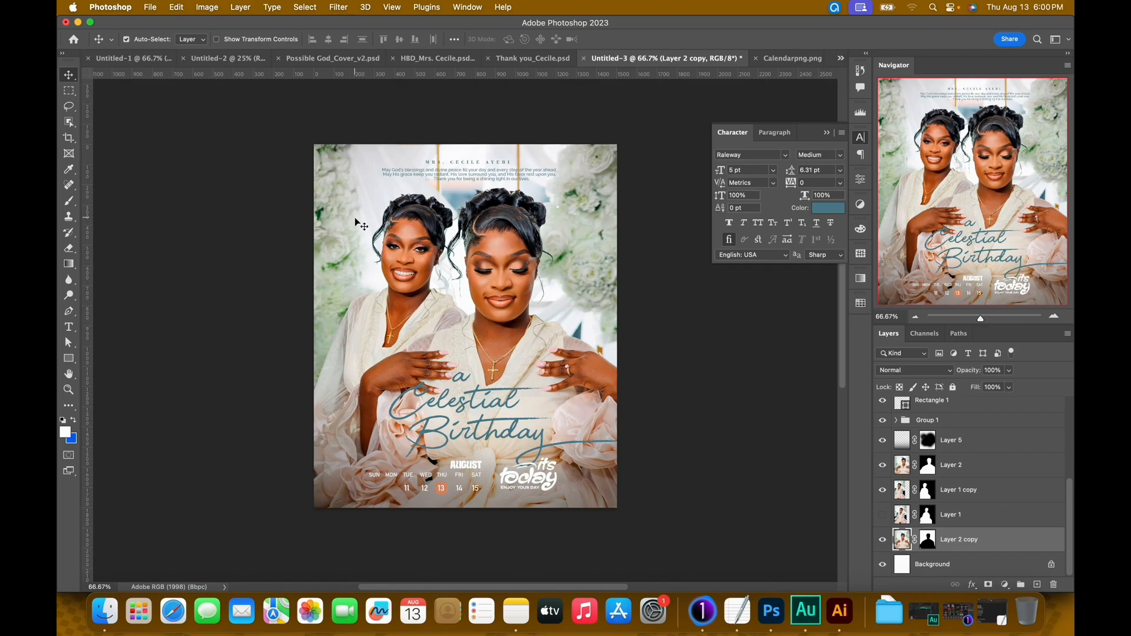
- Duplicate the "today" lettering, rotate the copy 90° and scale it to 332.27% over the main portrait's edge
click(533, 483)
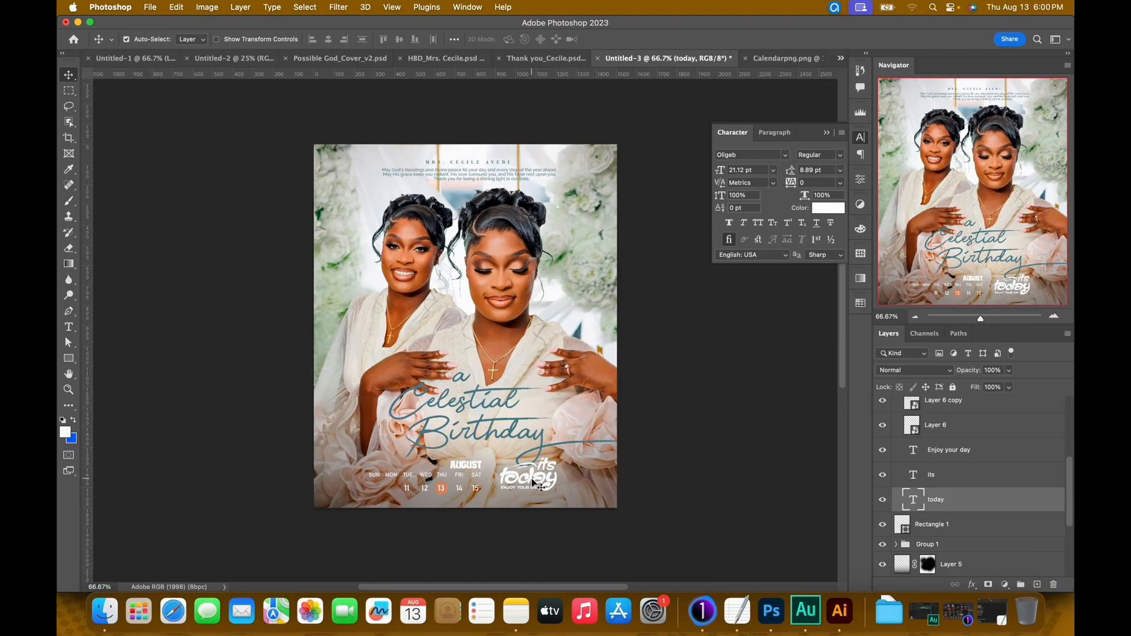
key(super+j)
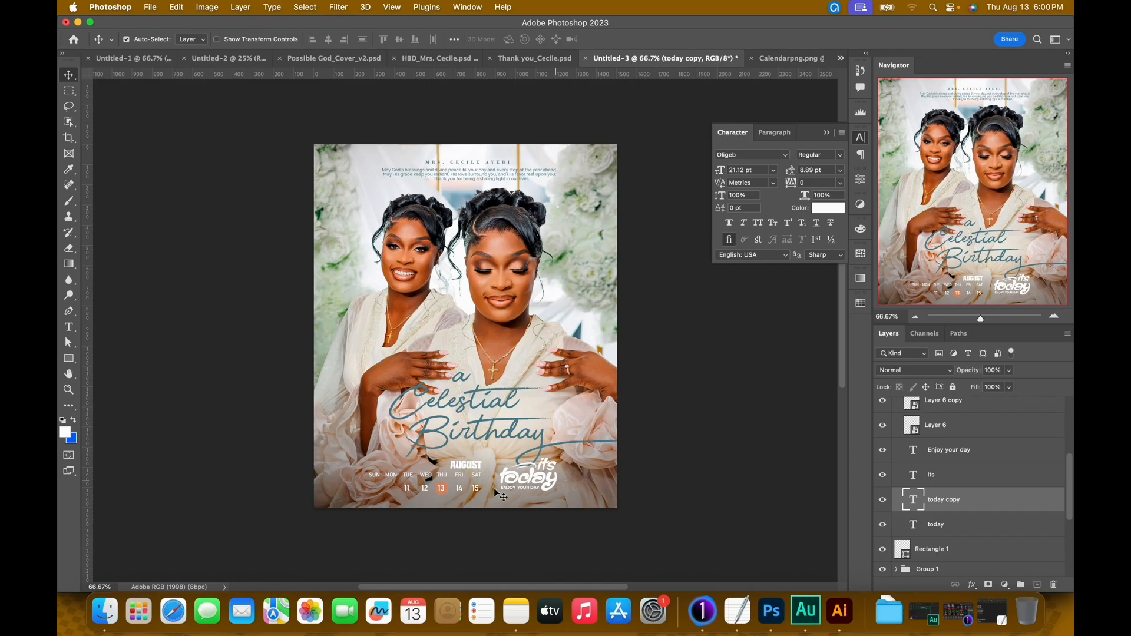
drag(523, 486, 552, 323)
key(super+t)
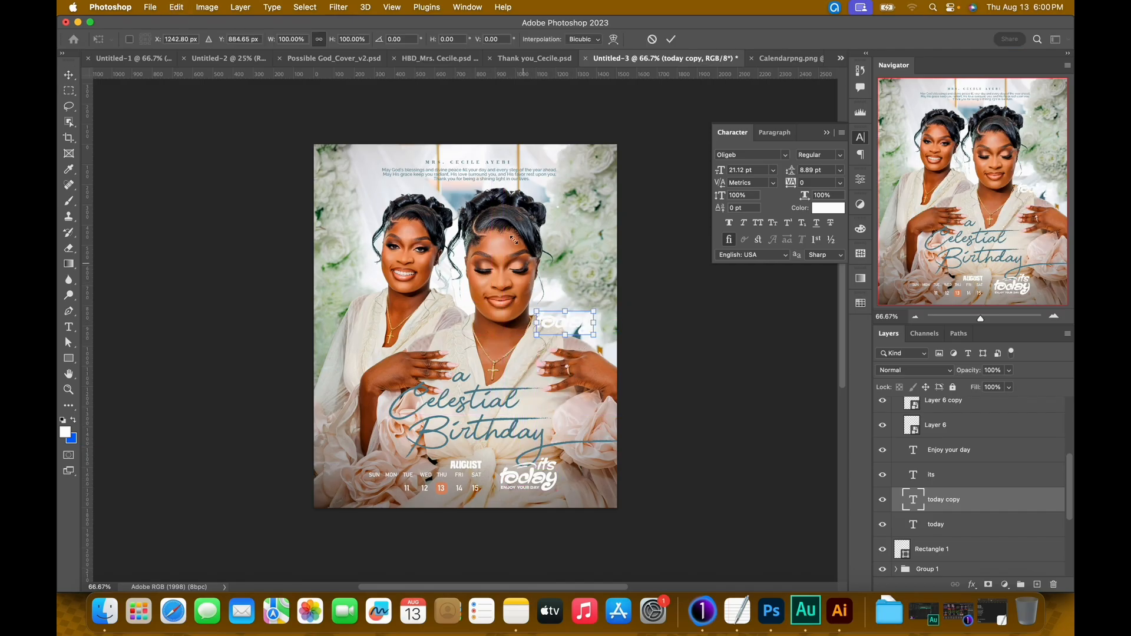
drag(490, 300, 602, 186)
drag(553, 296, 520, 155)
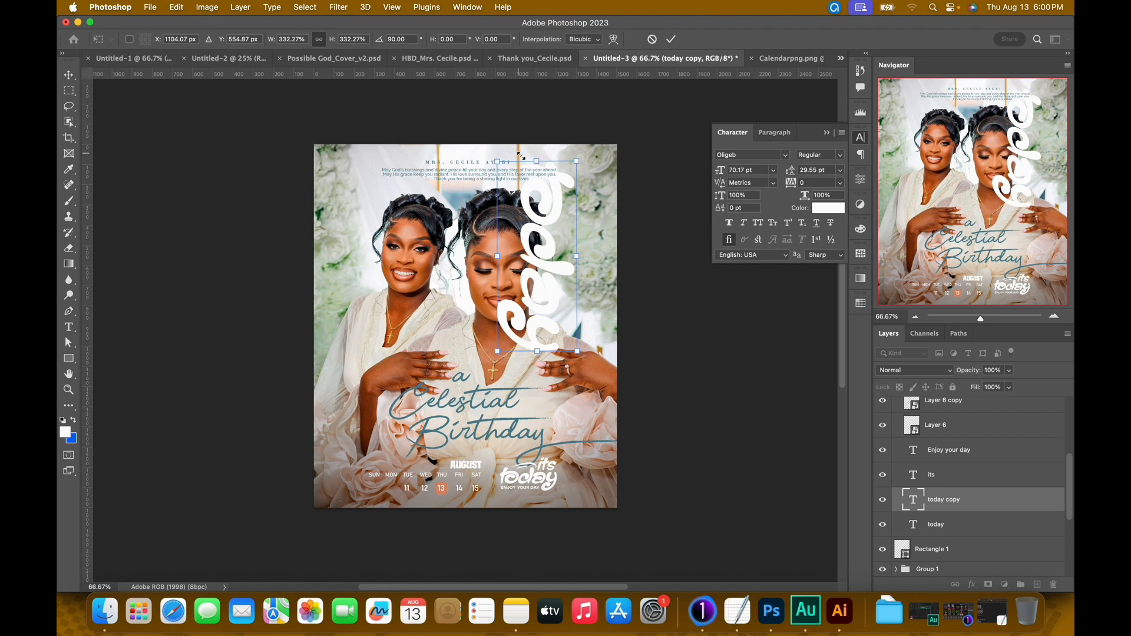
key(Return)
- Move the large vertical "today" copy in the layer order to directly below Layer 2, behind the main portrait
scroll(583, 178, down, 2)
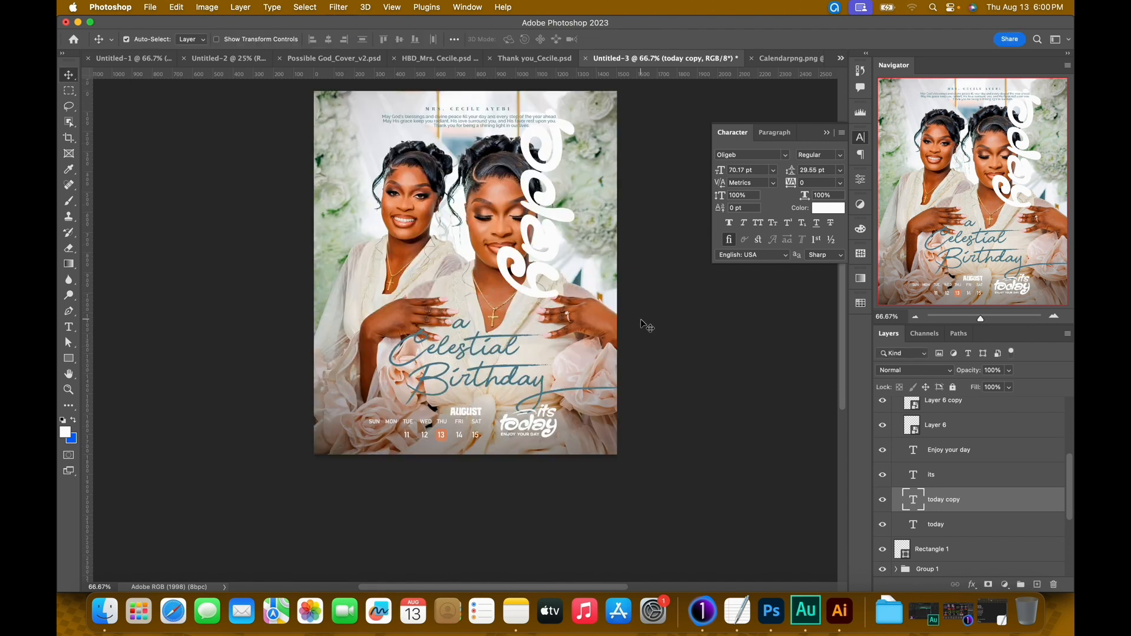
scroll(954, 542, down, 3)
drag(922, 577, 932, 530)
scroll(938, 530, down, 2)
drag(962, 476, 971, 509)
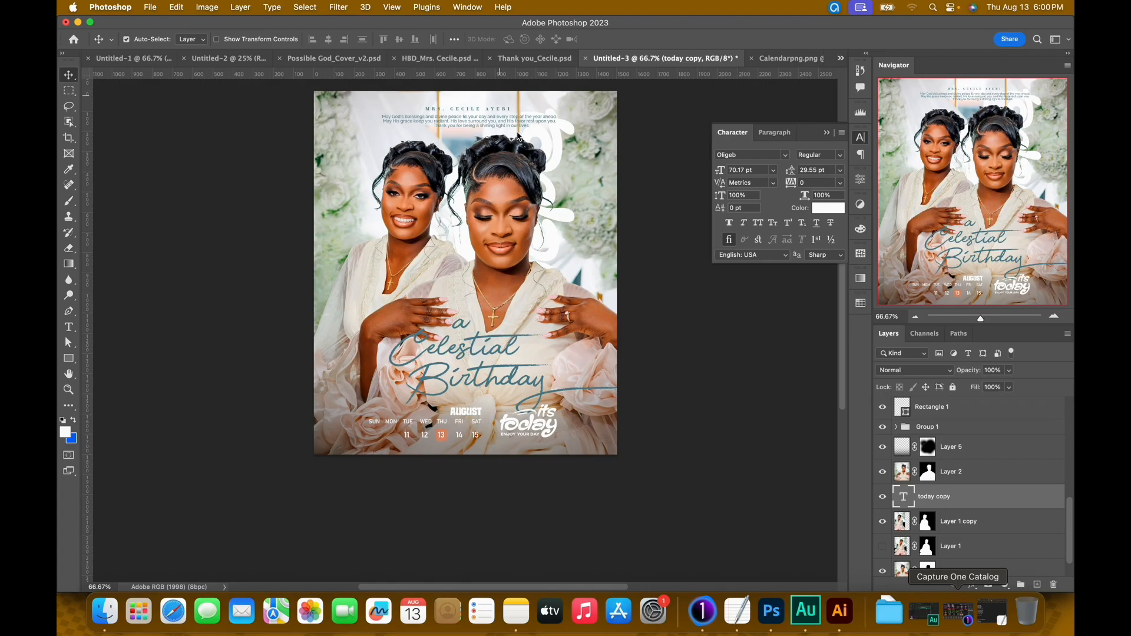
- Duplicate the vertical "today" lettering and place the copy partly cropped in the flyer's upper-left corner
key(super+j)
drag(518, 140, 365, 119)
key(super+equal)
key(super+minus)
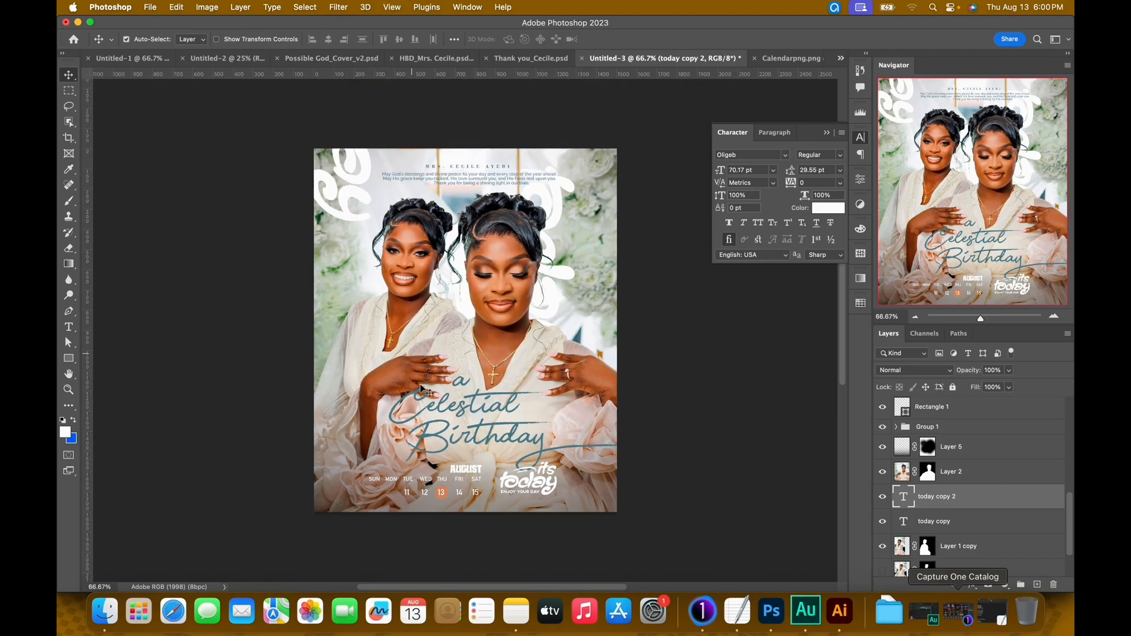
- Nudge the AUGUST title slightly up above the calendar
click(474, 473)
key(Up)
key(Up)
key(Up)
key(Up)
key(Up)
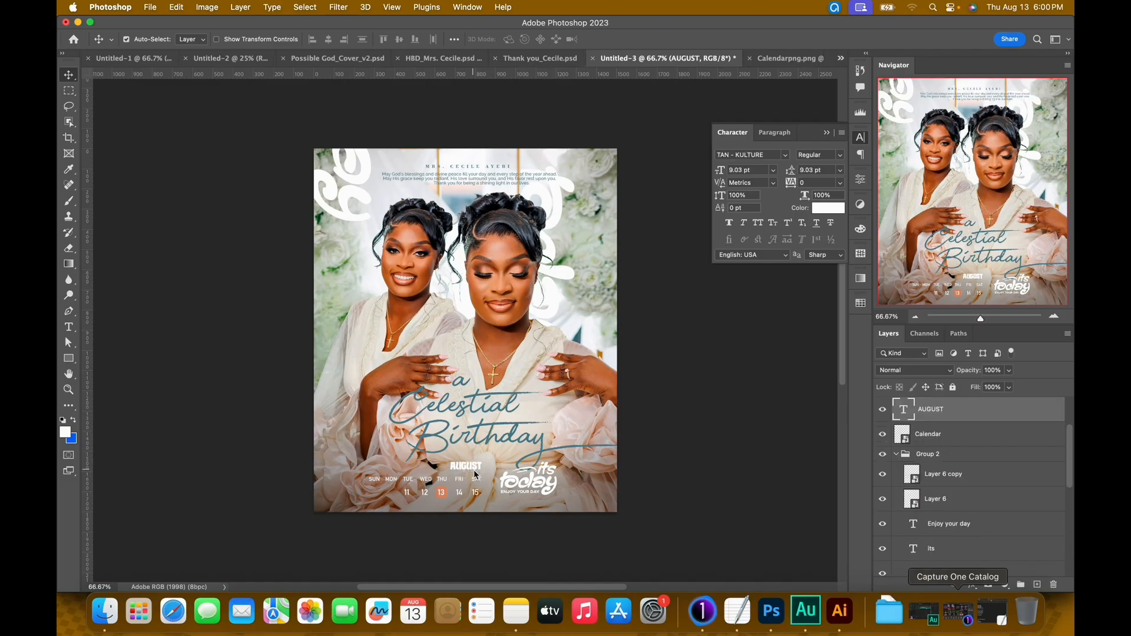
scroll(475, 473, up, 3)
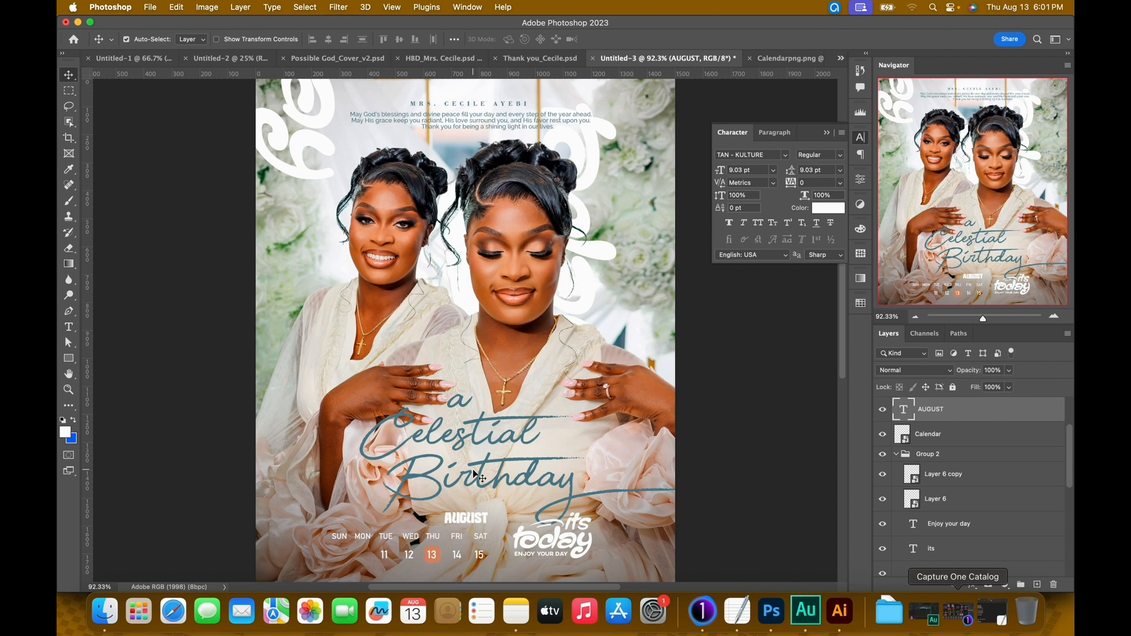
key(super+minus)
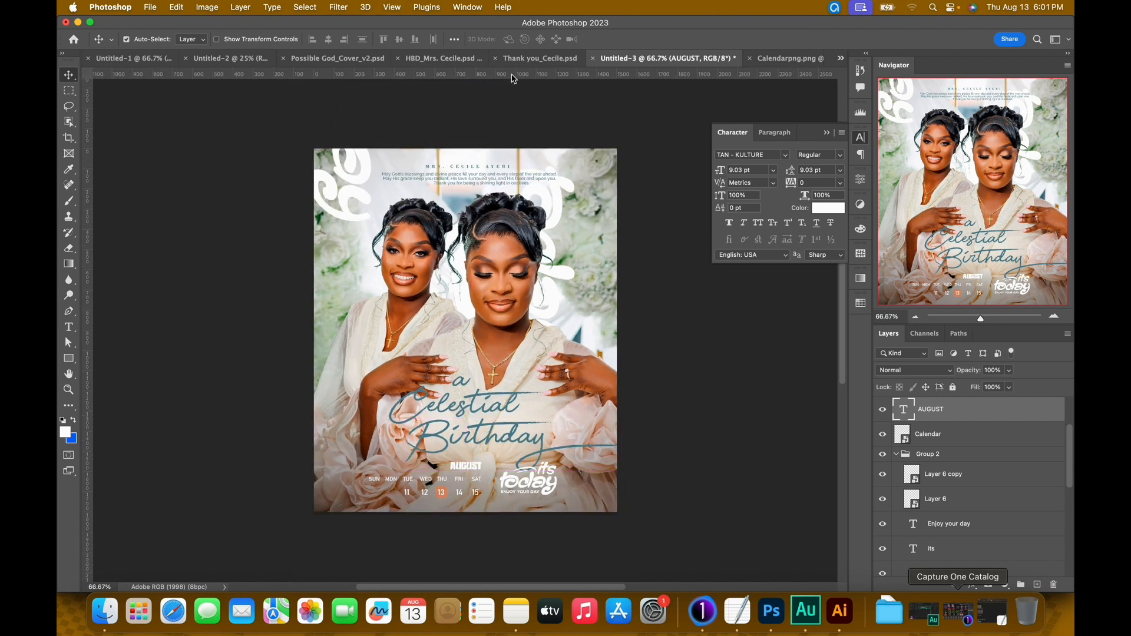
- Compare the flyer with the Thank you and HBD reference designs
click(526, 58)
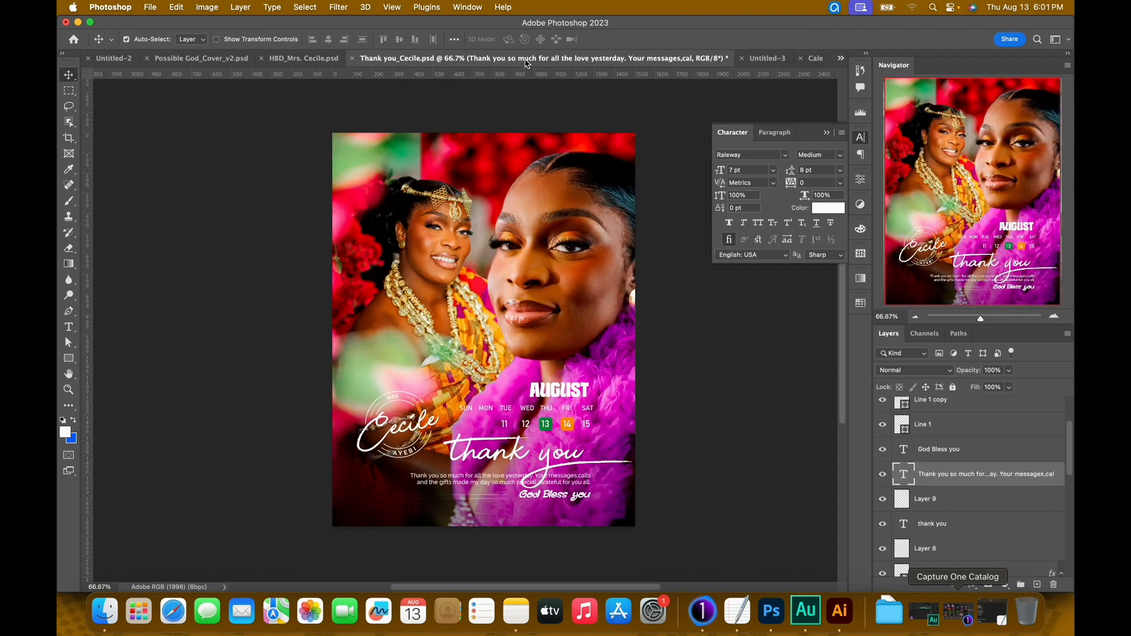
click(317, 59)
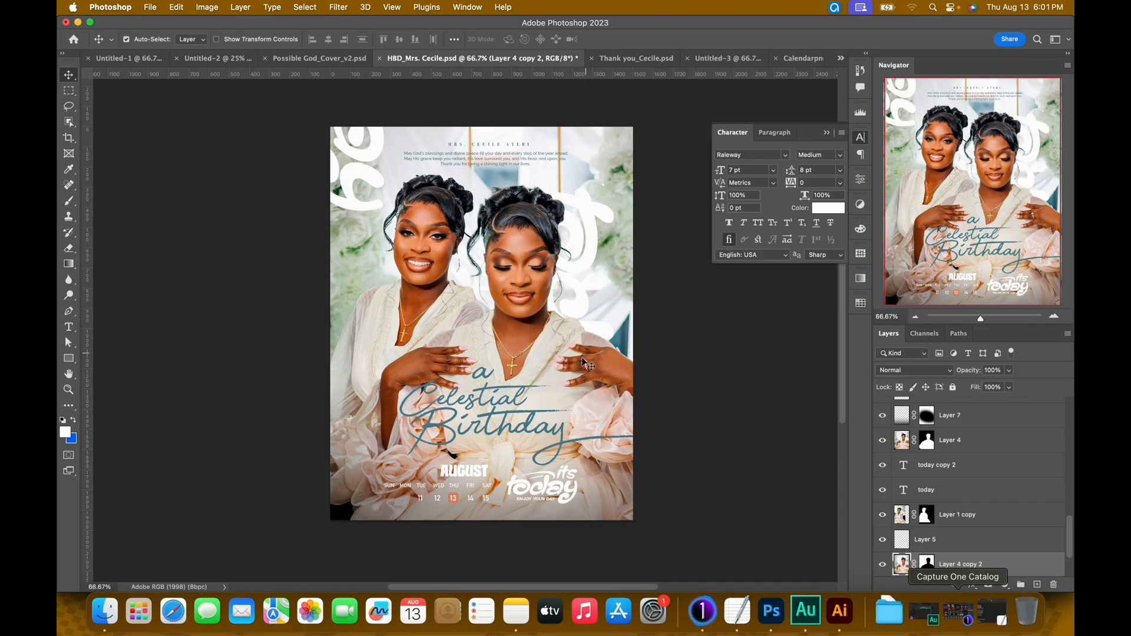
click(735, 61)
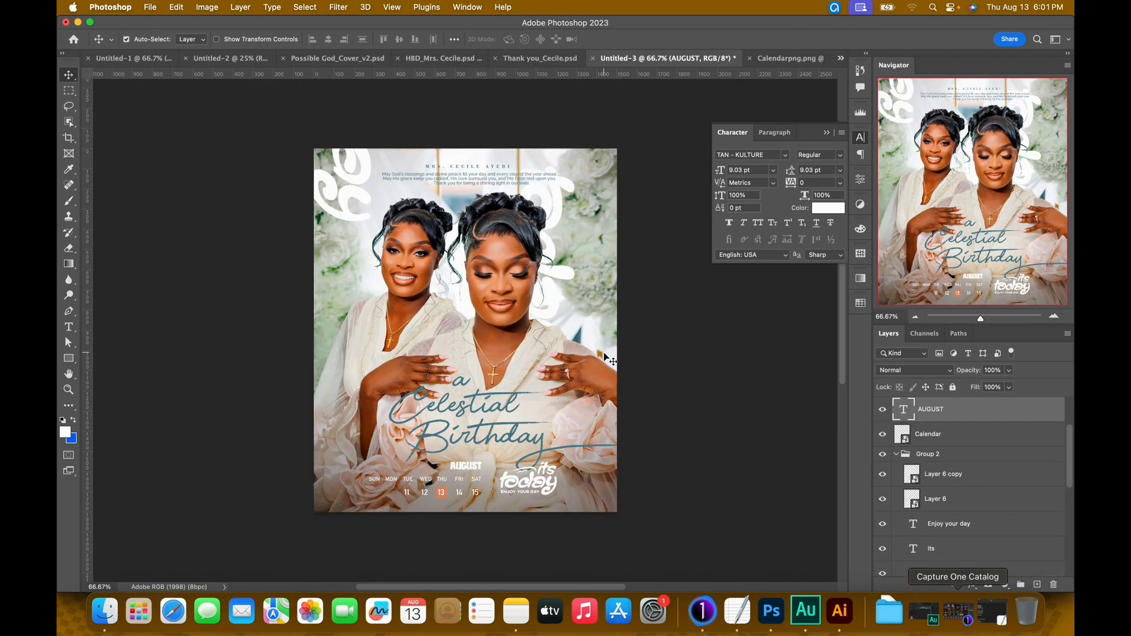
- Enlarge the floral backdrop layer, Layer 2 copy, to 108.02% so it extends past the canvas edges
click(605, 309)
key(super+t)
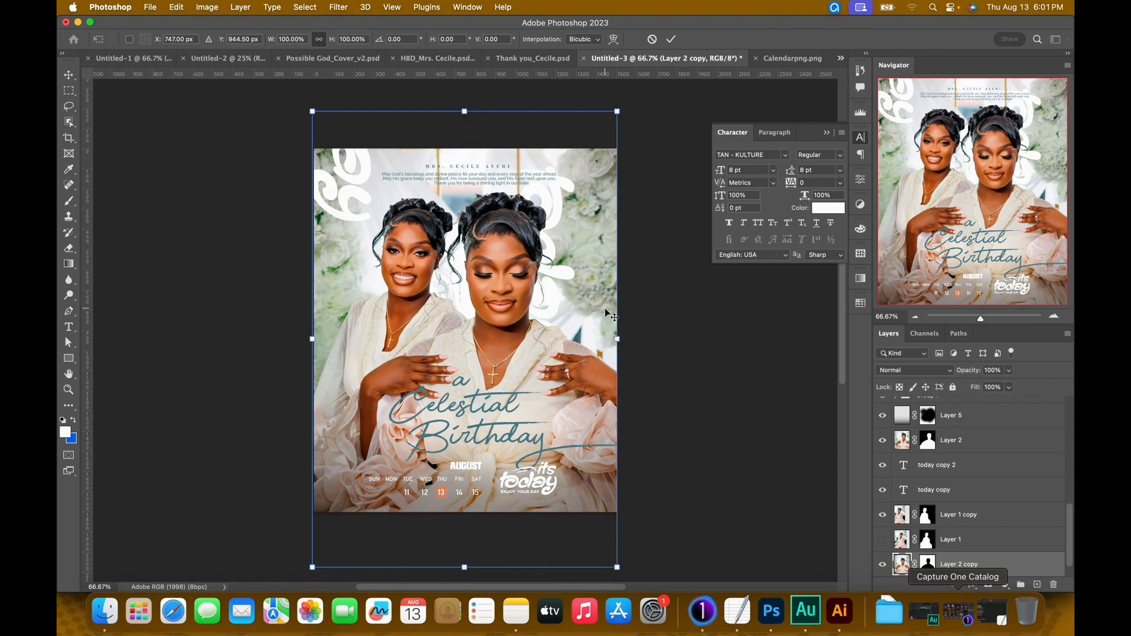
drag(618, 110, 624, 100)
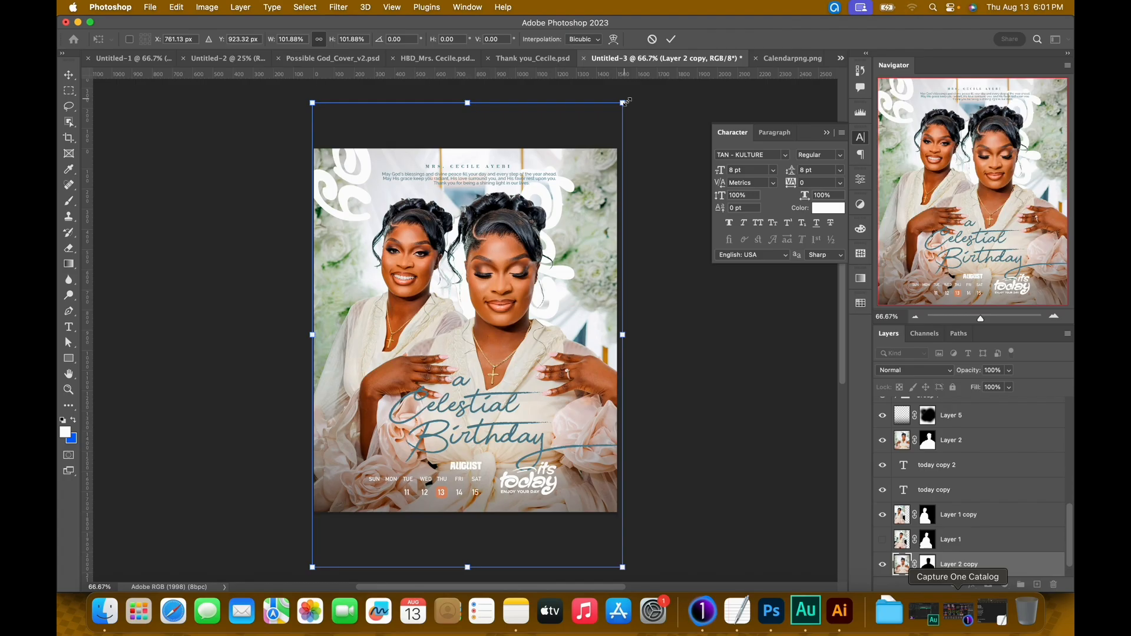
key(super+minus)
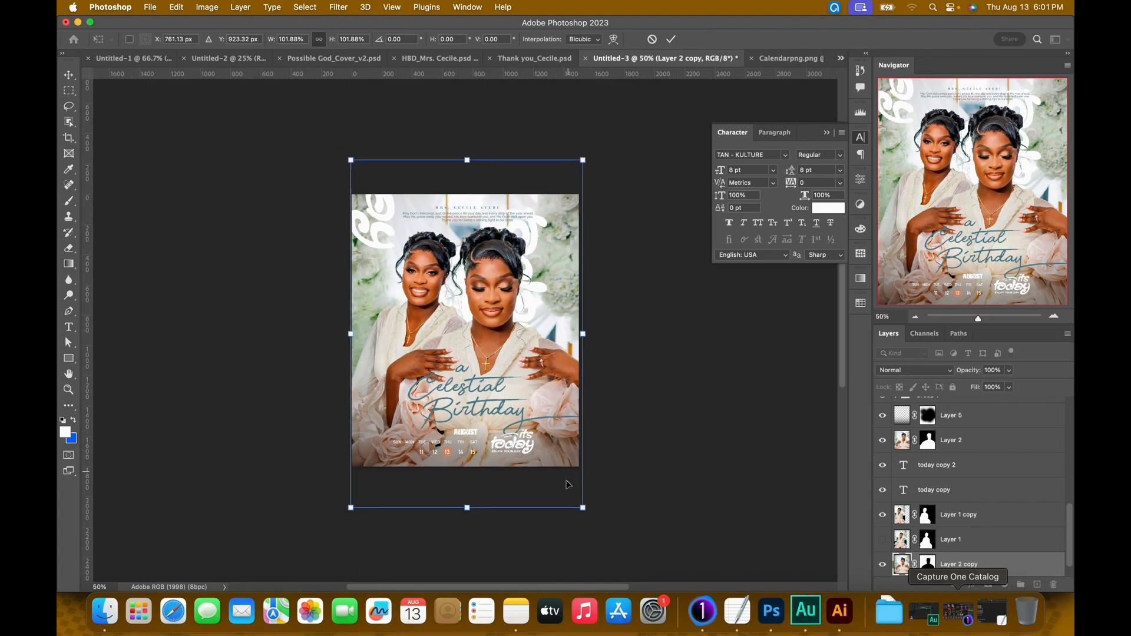
drag(583, 508, 601, 526)
mouse_move(351, 160)
mouse_down()
mouse_move(345, 150)
mouse_move(352, 157)
mouse_up()
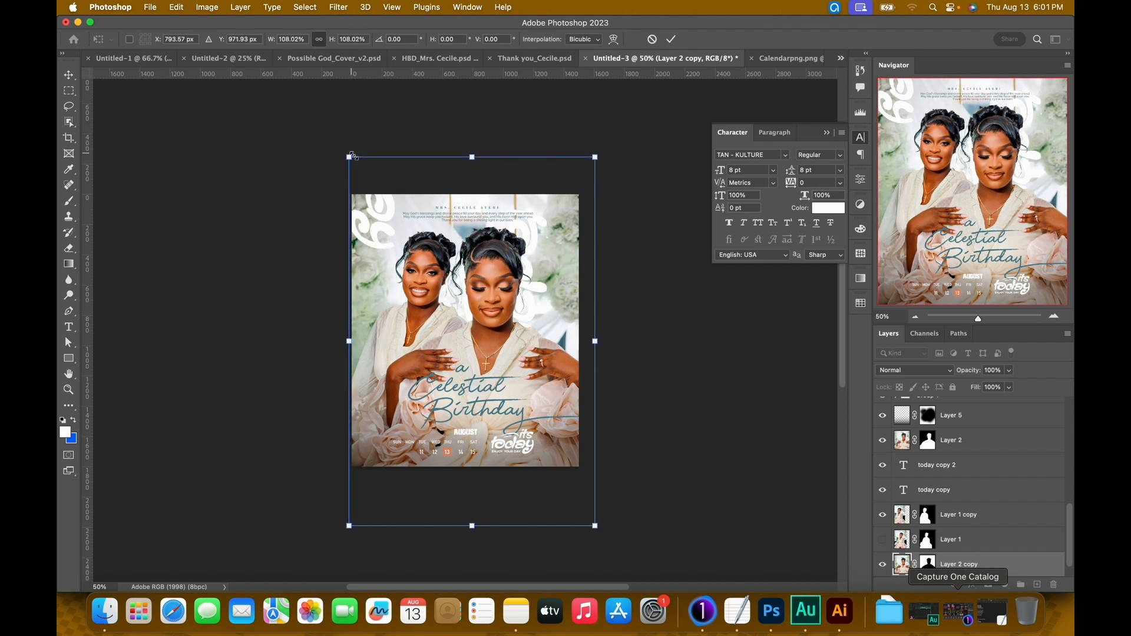
key(Return)
scroll(354, 158, up, 3)
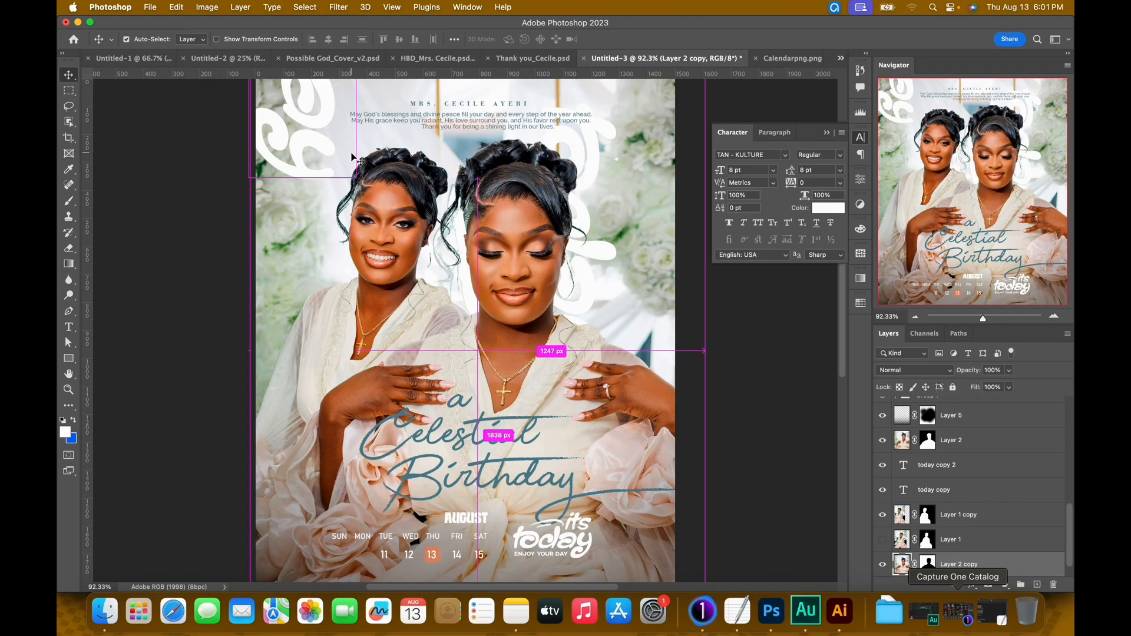
scroll(353, 157, down, 2)
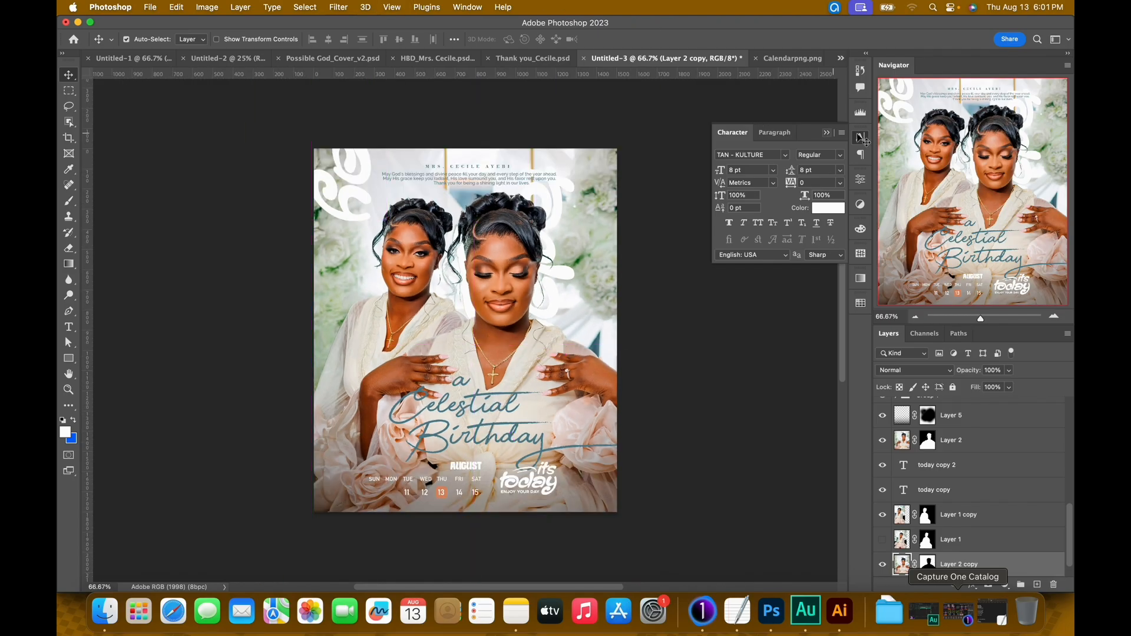
- Collapse the character settings and stamp a merged copy of the whole flyer onto a new layer above Layer 7
click(827, 134)
scroll(966, 488, down, 3)
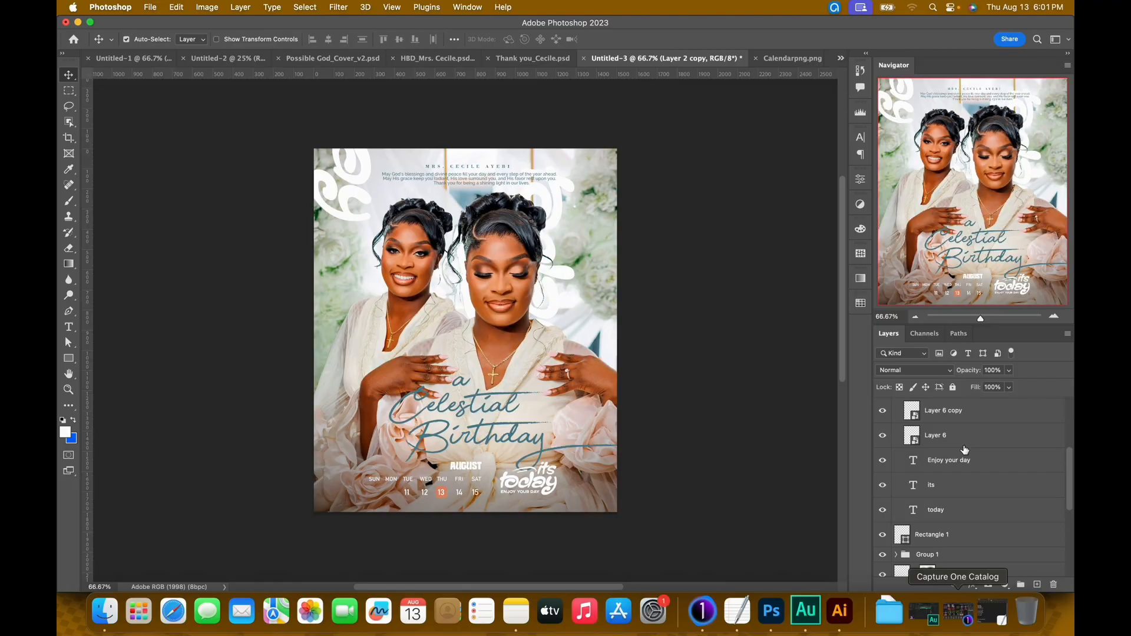
scroll(1000, 472, up, 3)
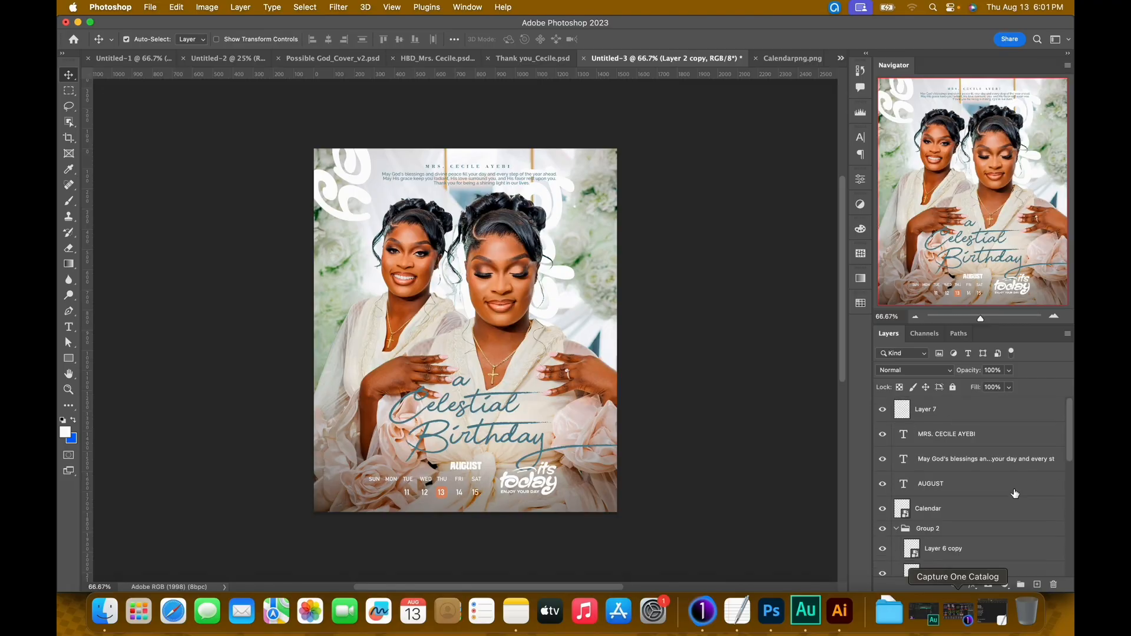
click(951, 419)
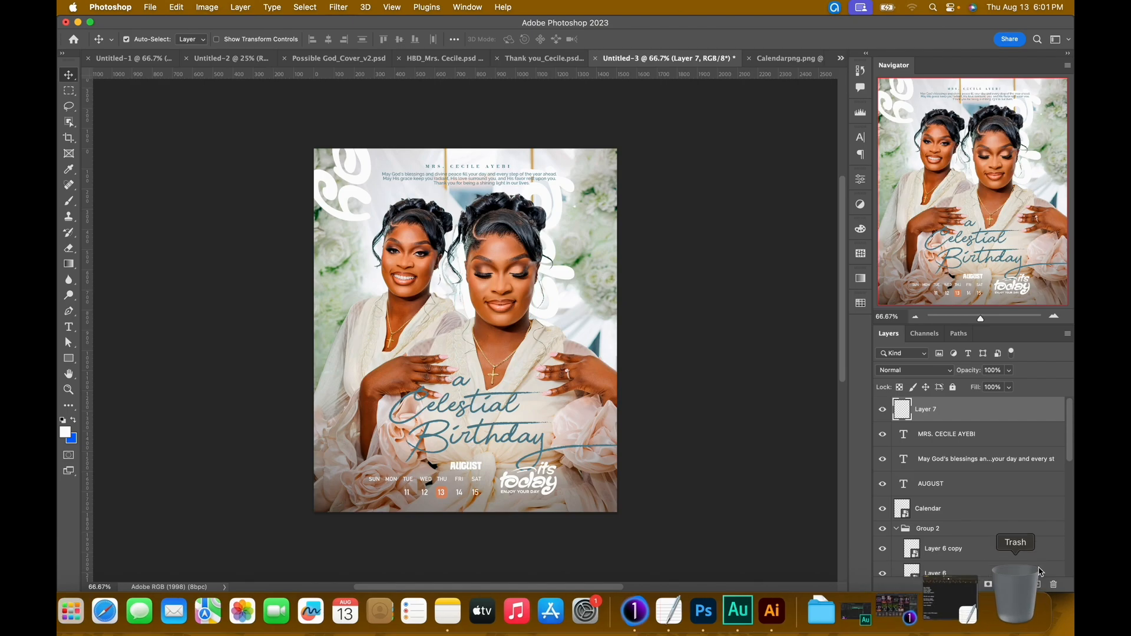
click(1038, 585)
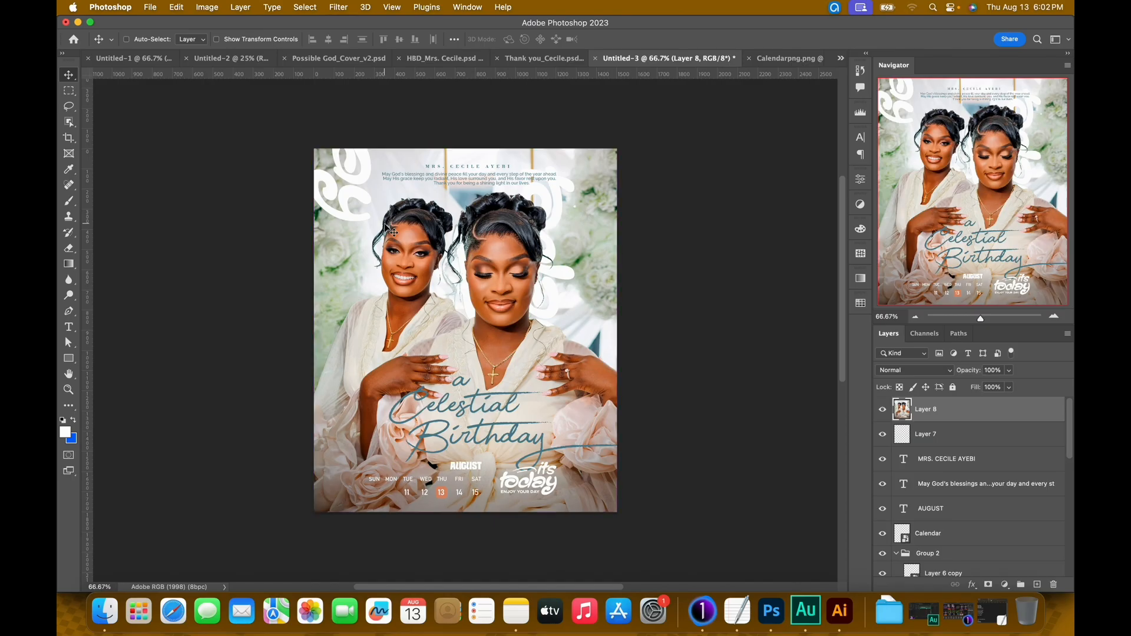
- Apply the Camera Raw Filter to the merged layer with Texture +91 and Clarity +51
key(super+shift+a)
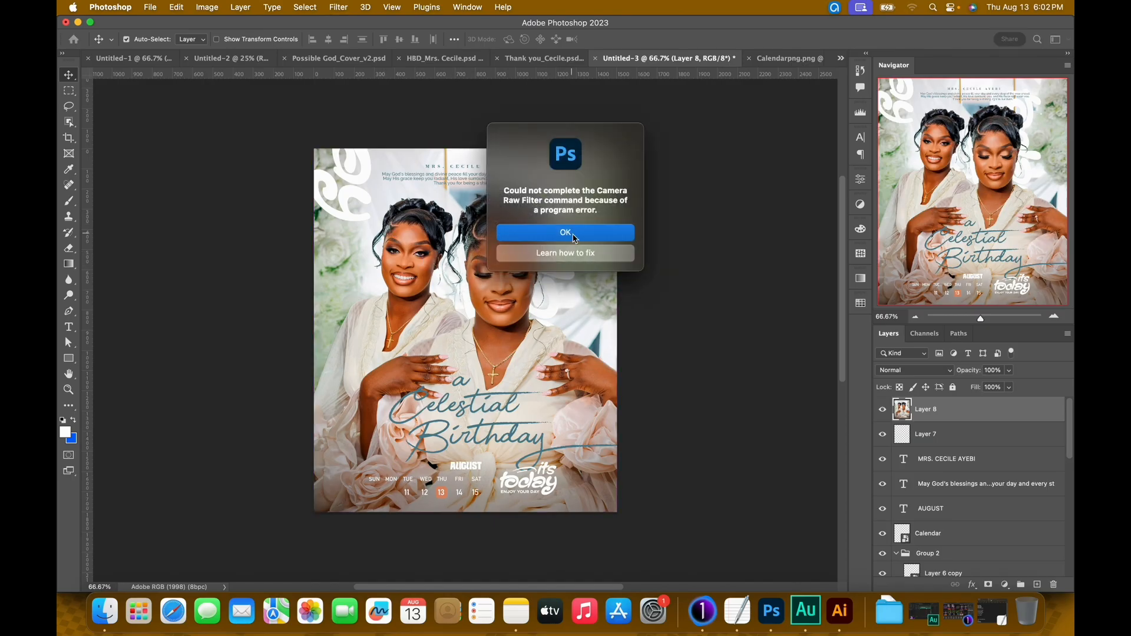
click(573, 234)
key(super+shift+a)
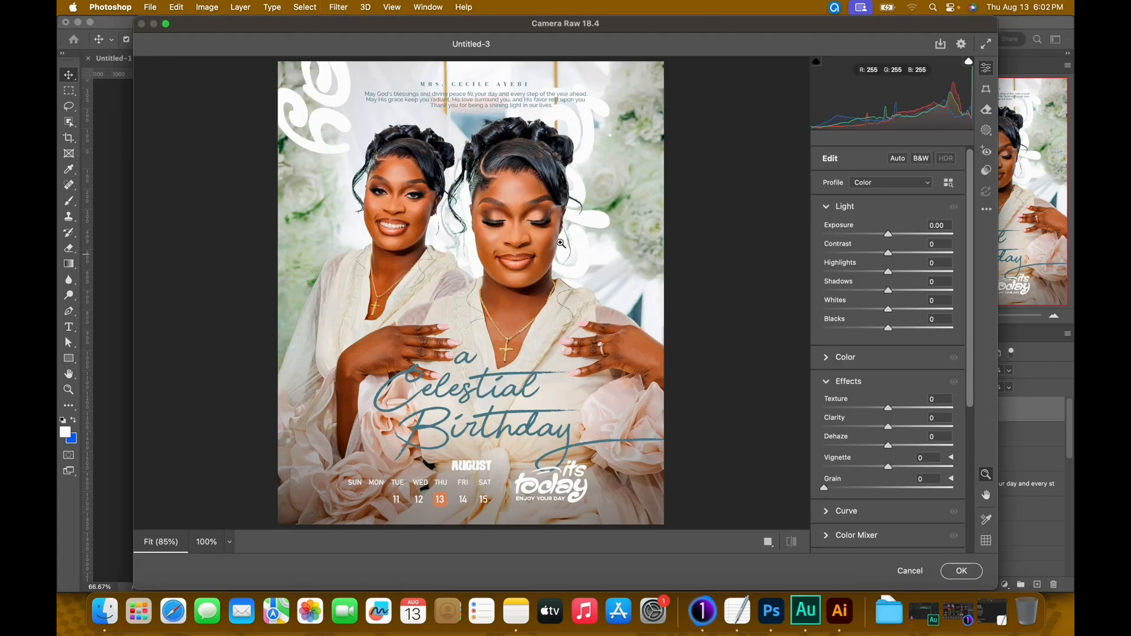
click(941, 401)
text(91)
key(Tab)
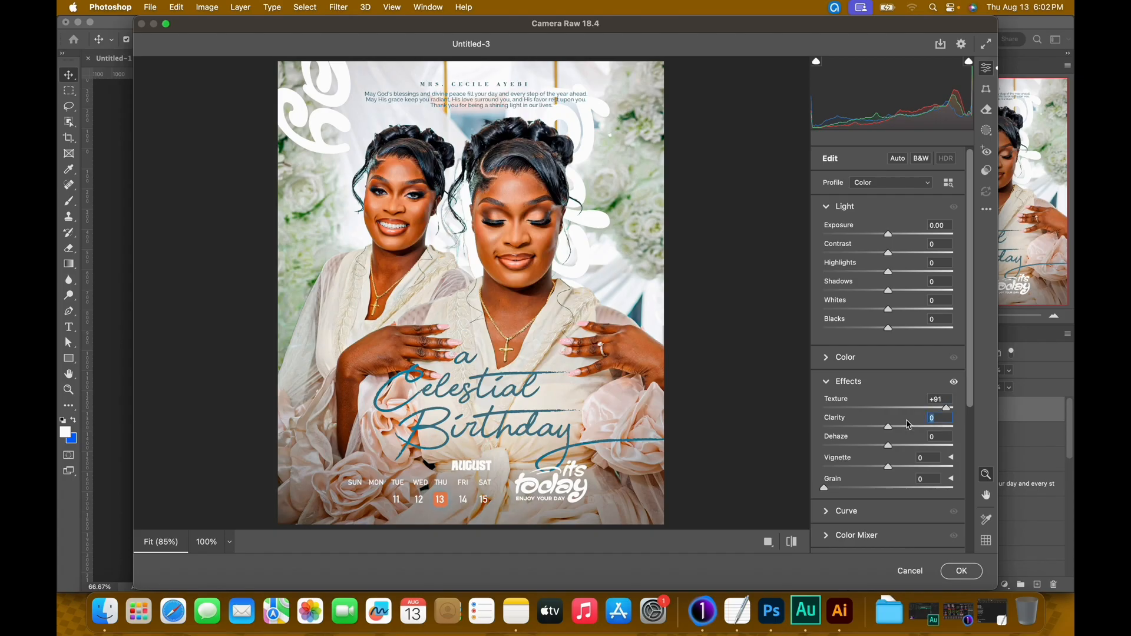
text(5)
key(Return)
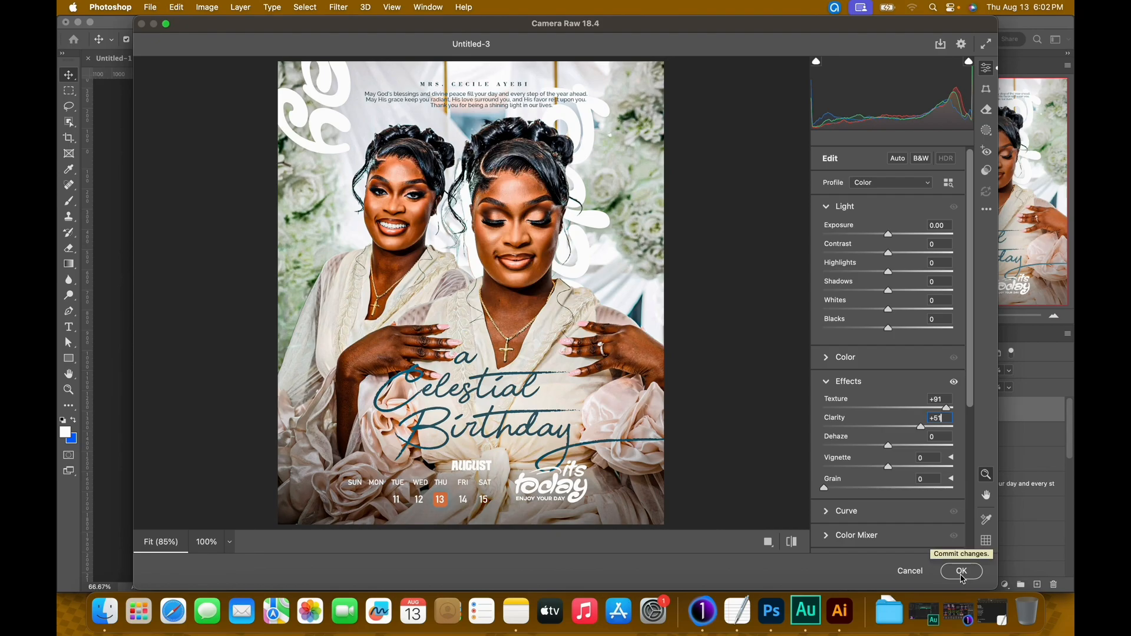
click(961, 571)
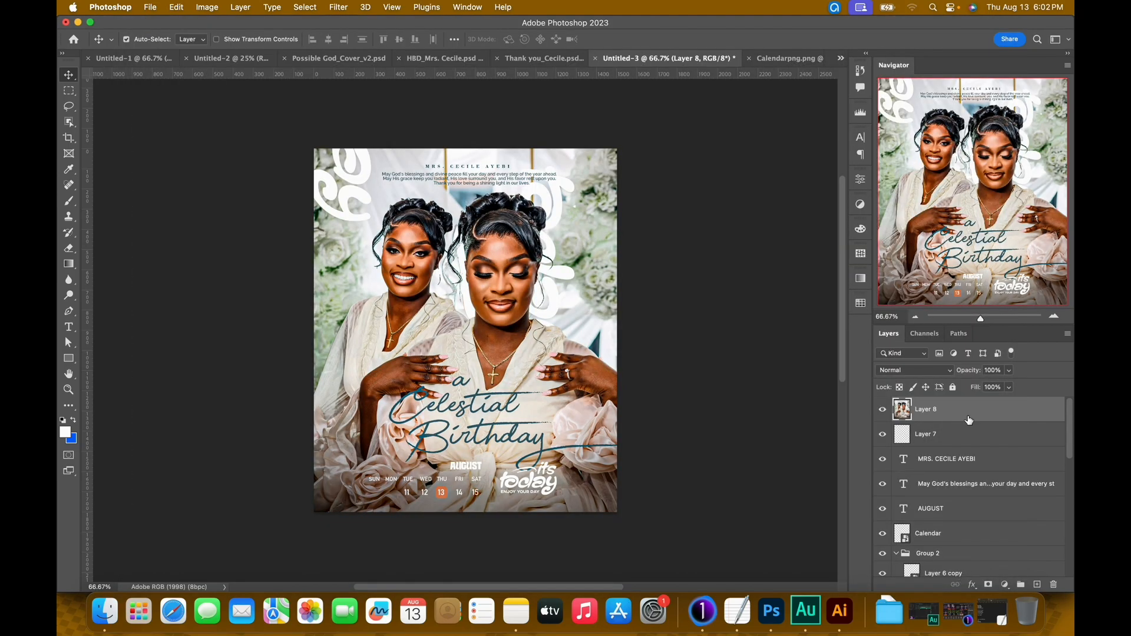
- Reduce the fill of the merged Camera Raw layer, Layer 8, to 22%
click(1008, 387)
click(1006, 390)
text(2)
key(Return)
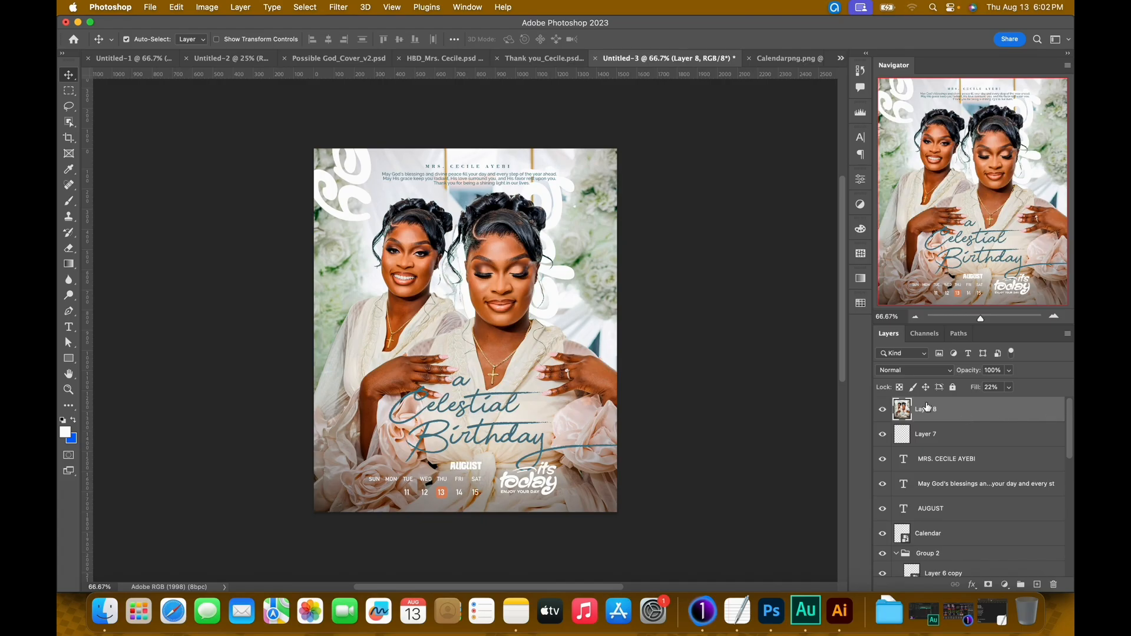
- Apply a Shadows/Highlights adjustment to Layer 8 with a shadows amount of 35% and highlights amount of 0%
click(206, 8)
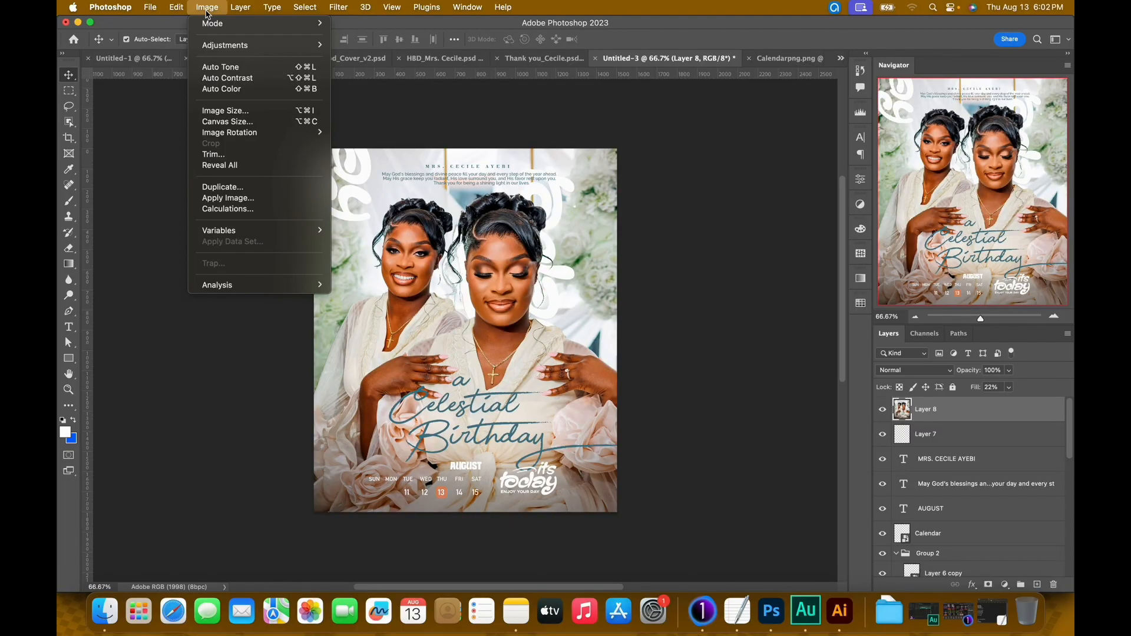
mouse_move(240, 47)
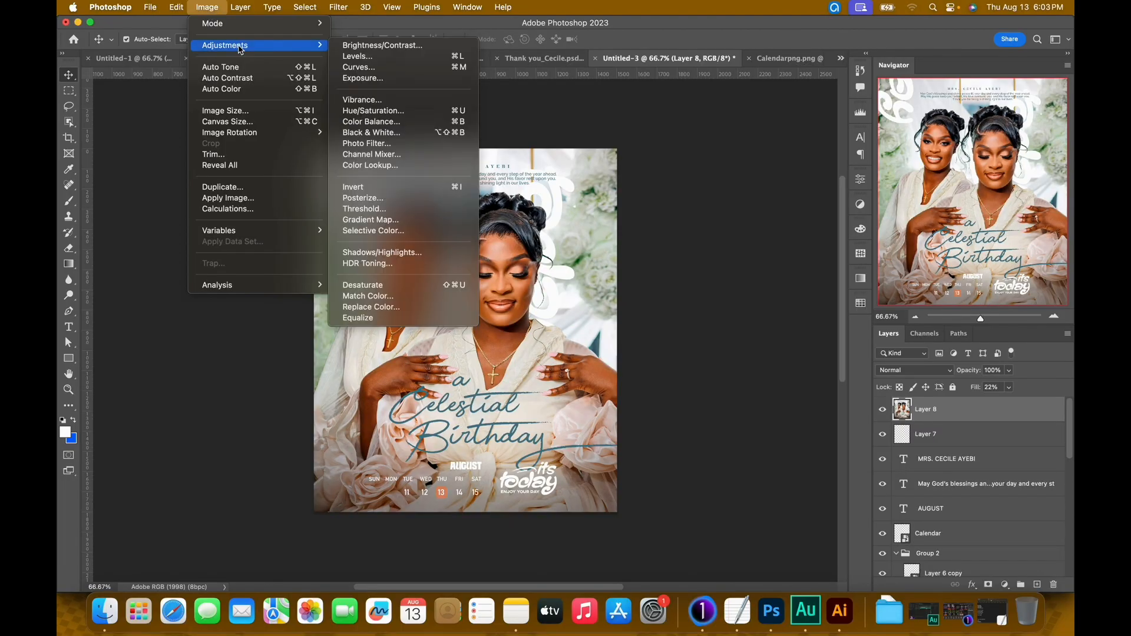
click(363, 253)
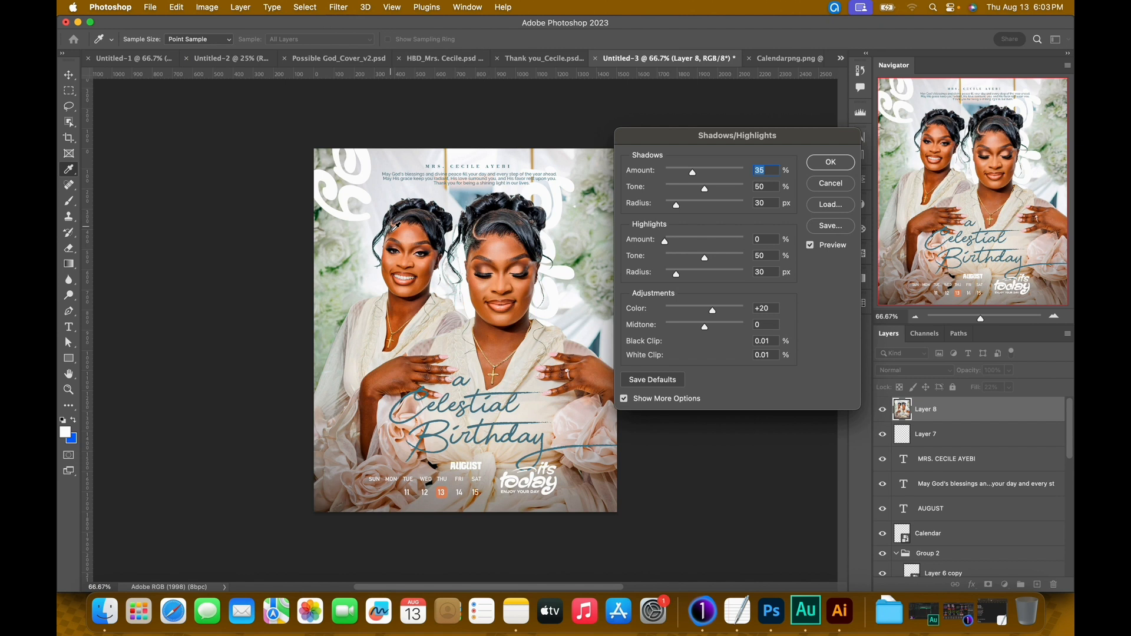
key(Return)
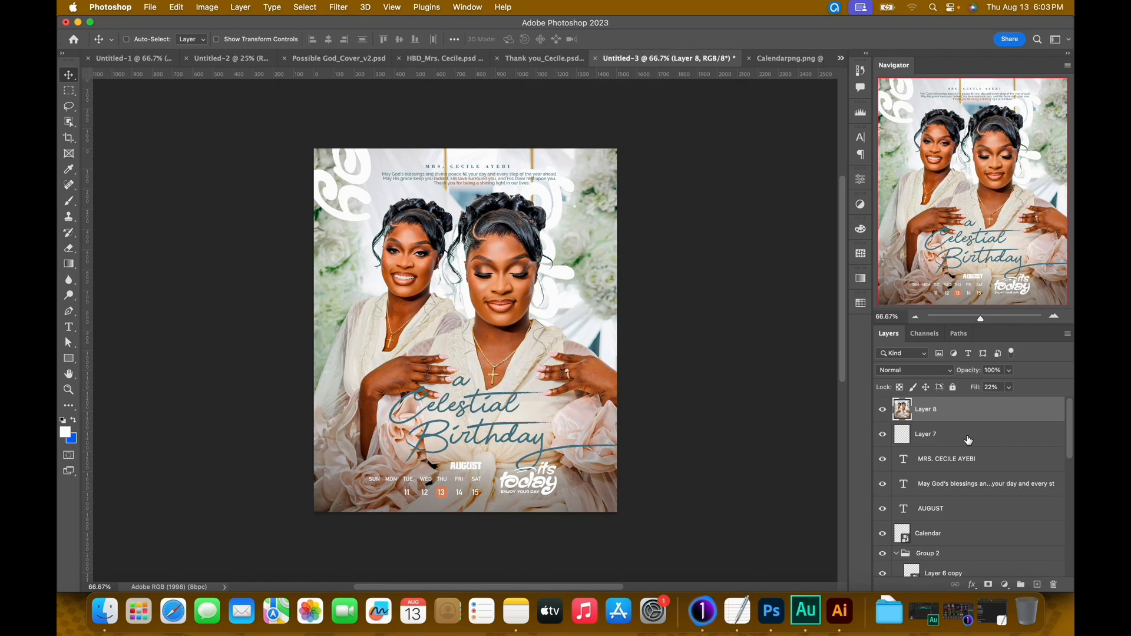
- Stamp a merged copy of the flyer above Layer 8 and sharpen it with Unsharp Mask at 22% amount, 1.0 pixel radius and threshold 0
key(super+alt+shift+e)
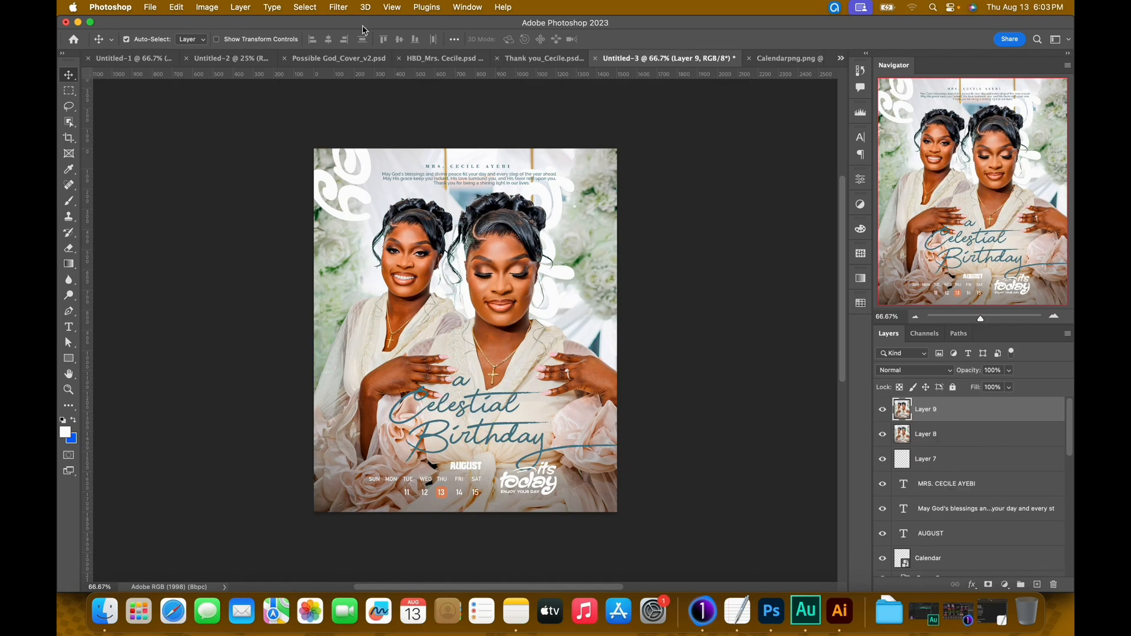
click(340, 8)
mouse_move(387, 243)
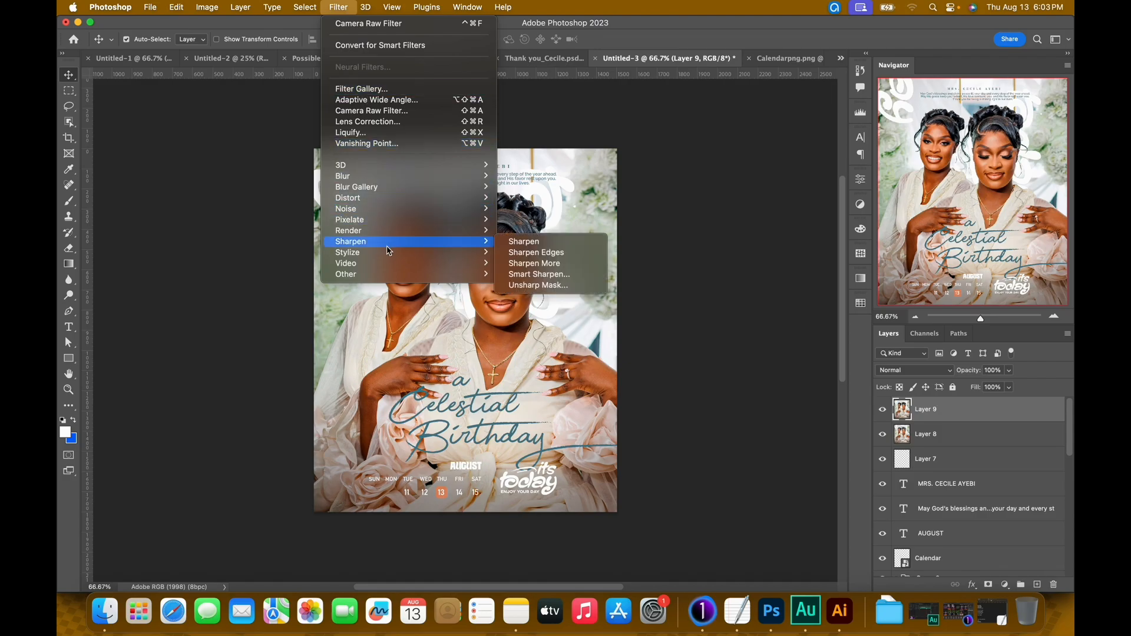
click(538, 286)
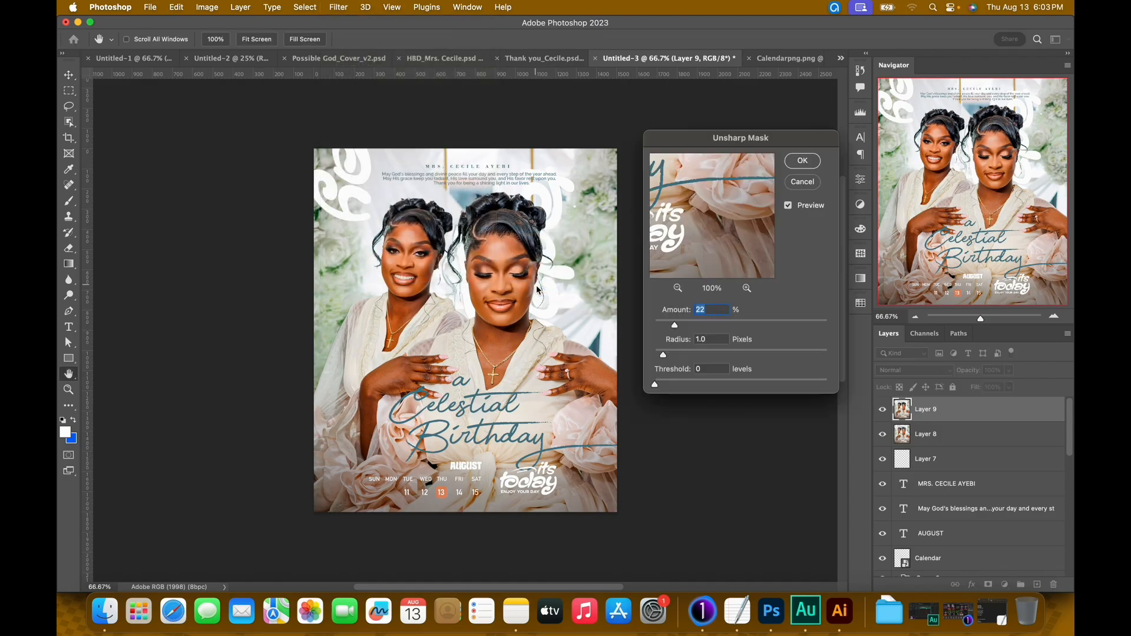
click(802, 164)
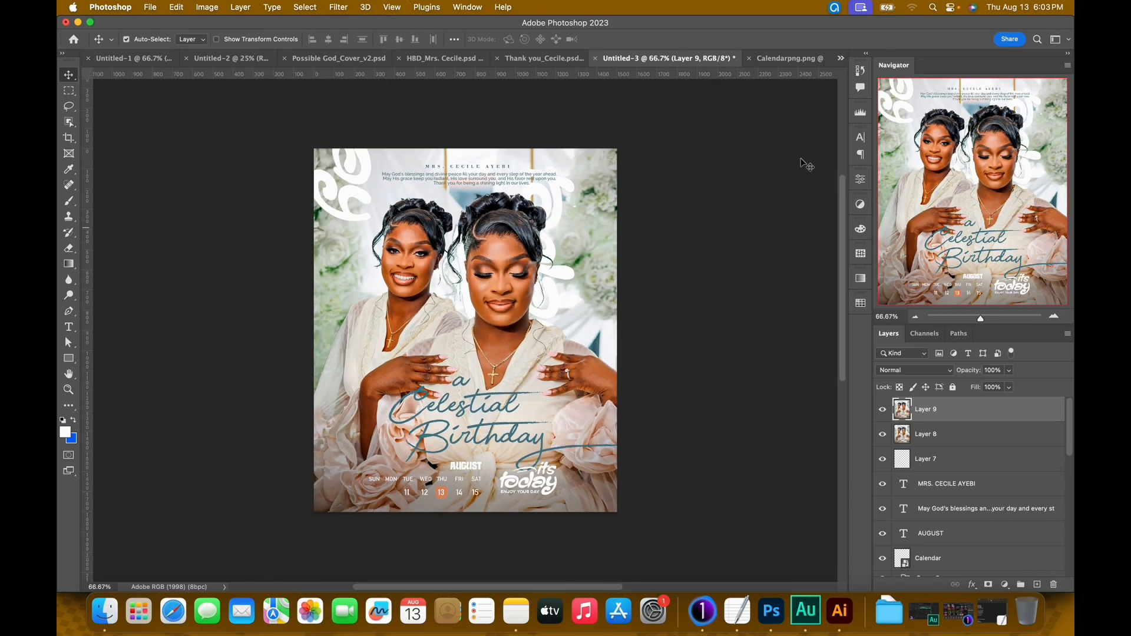
- Inspect the sharpened flyer up close and compare it with the HBD reference design
key(super+equal)
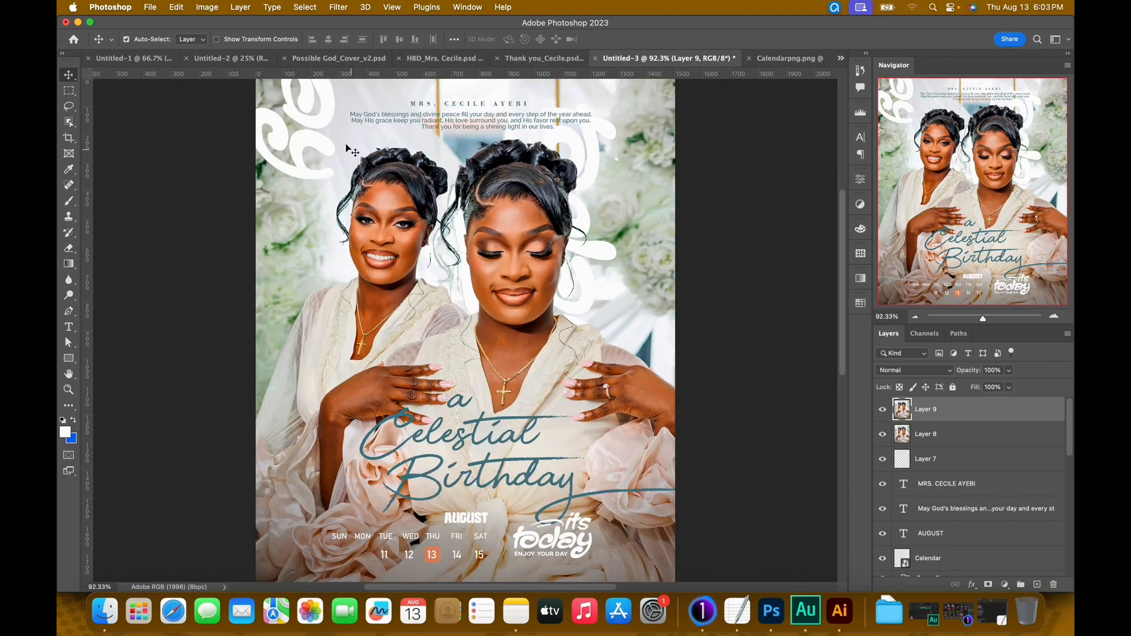
click(432, 60)
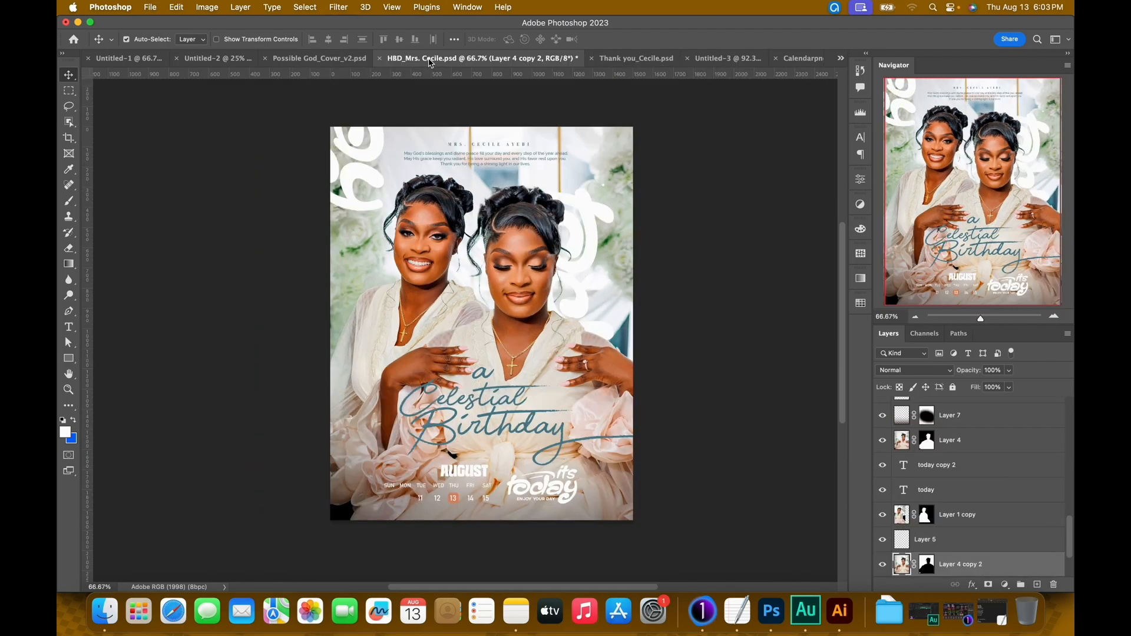
click(729, 58)
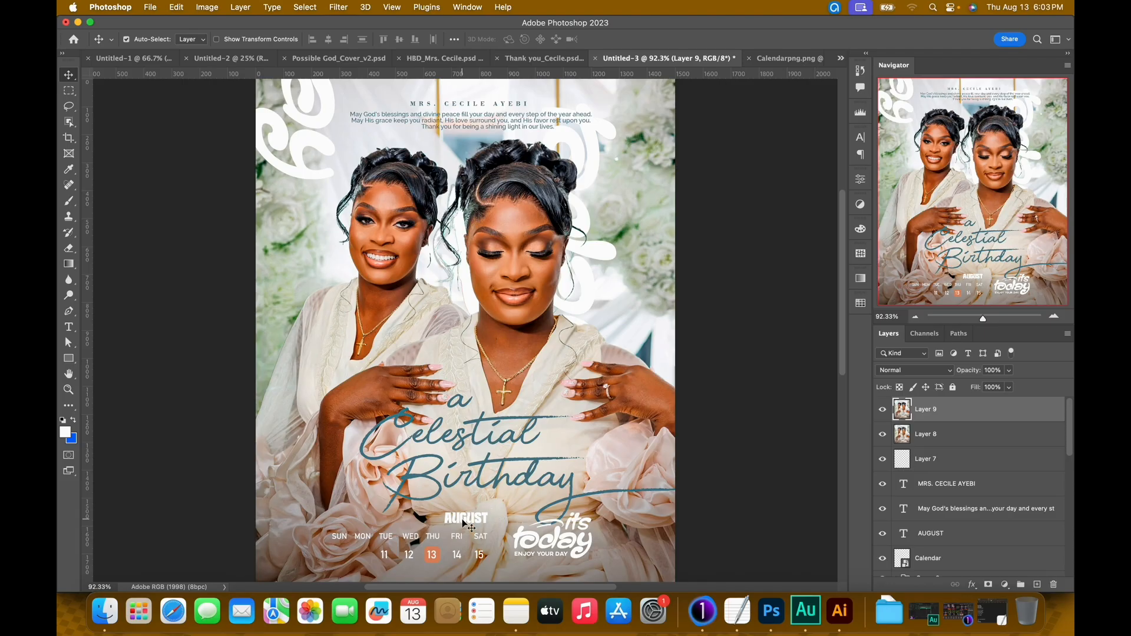
- Hide the tools and panels to view the finished flyer in a cleared workspace
key(super)
key(Tab)
scroll(692, 445, right, 2)
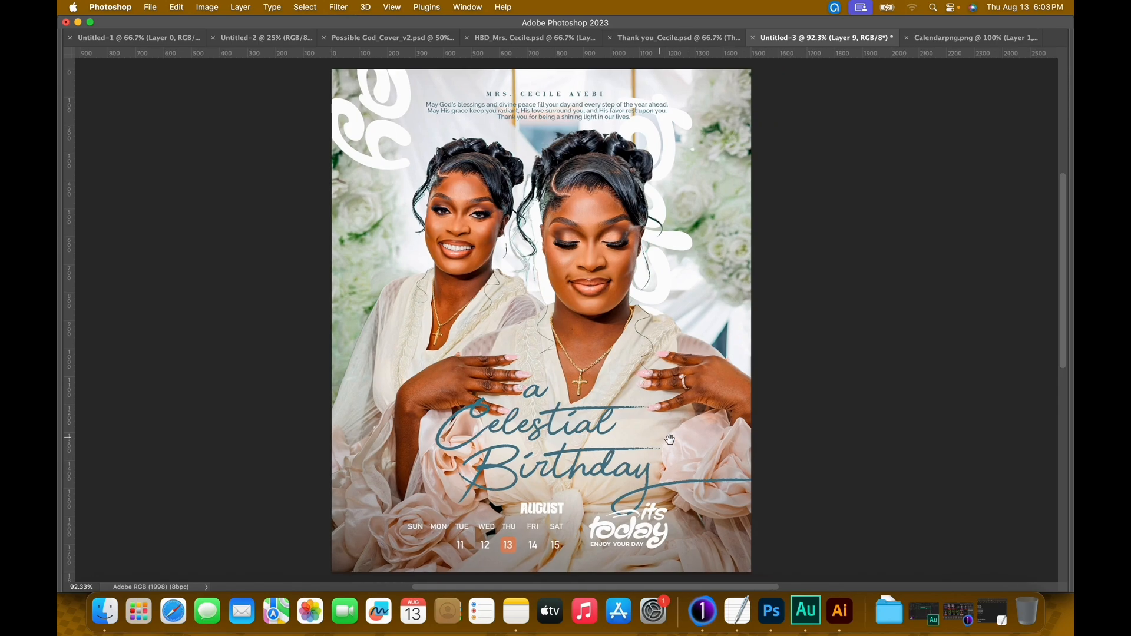